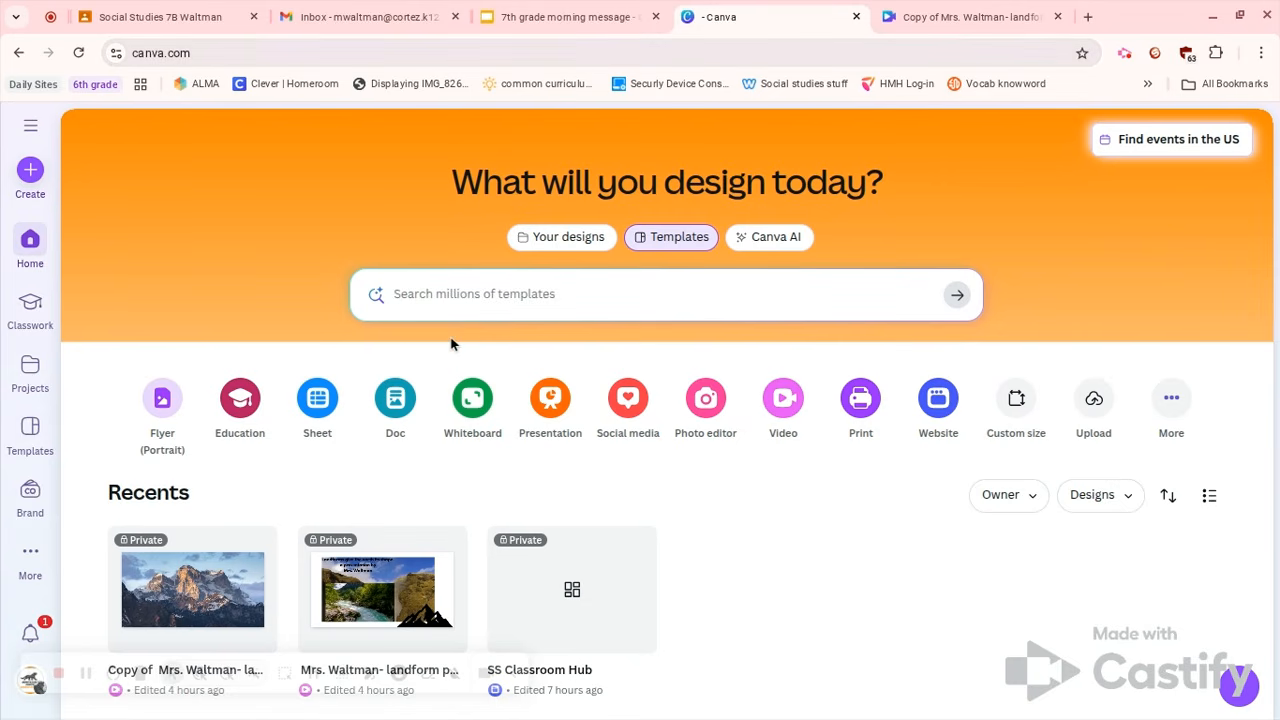
# Switch to the copied landform project design that is already open for editing.
pyautogui.scroll(-1, 450, 343)
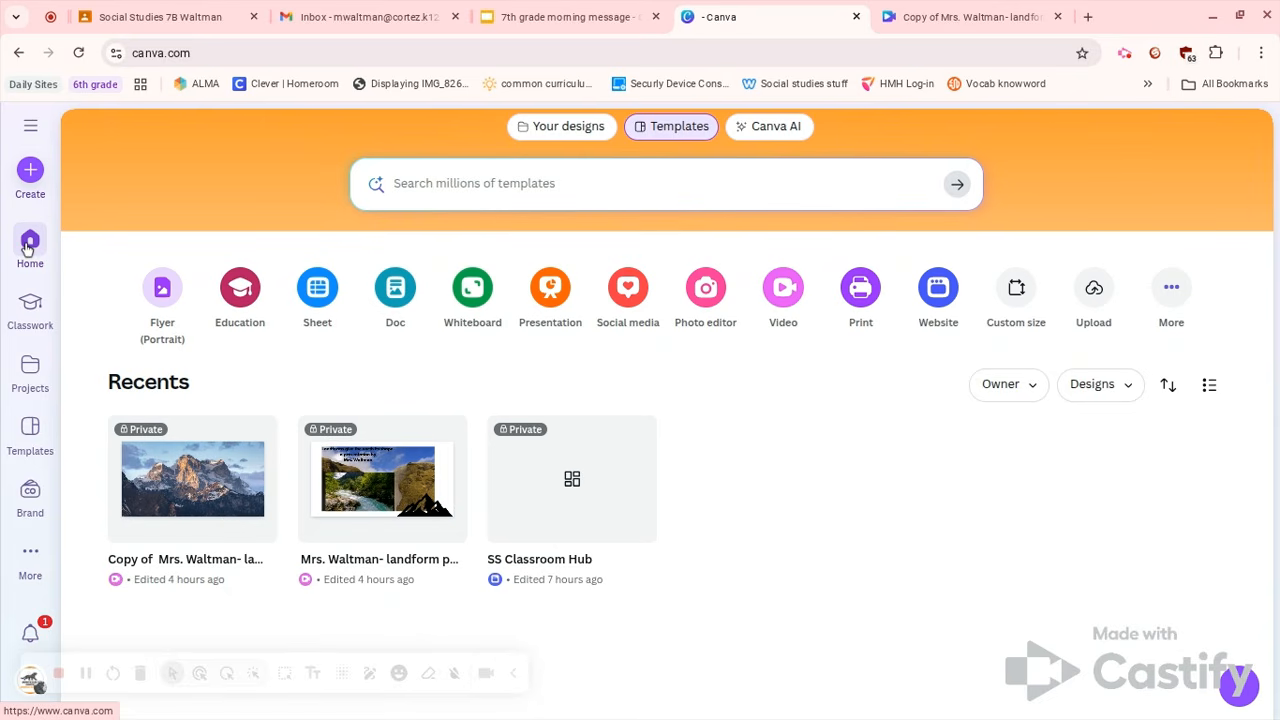
pyautogui.moveTo(226, 436)
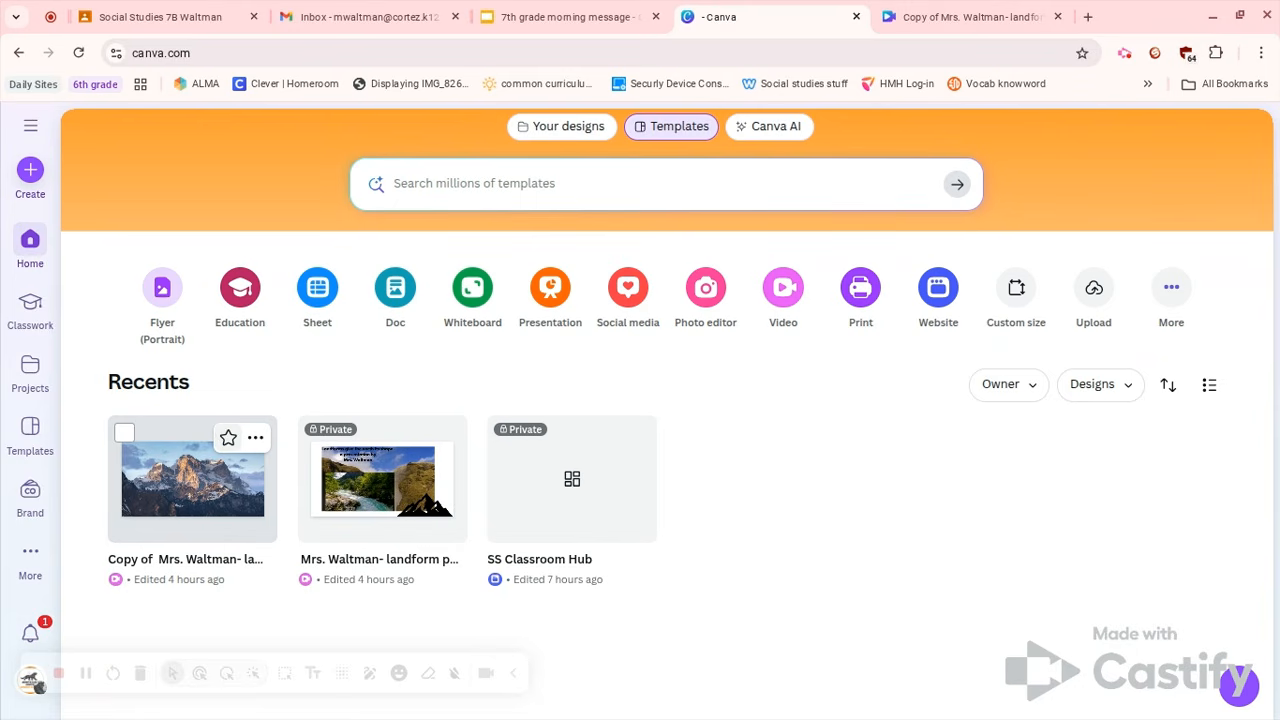
pyautogui.click(31, 130)
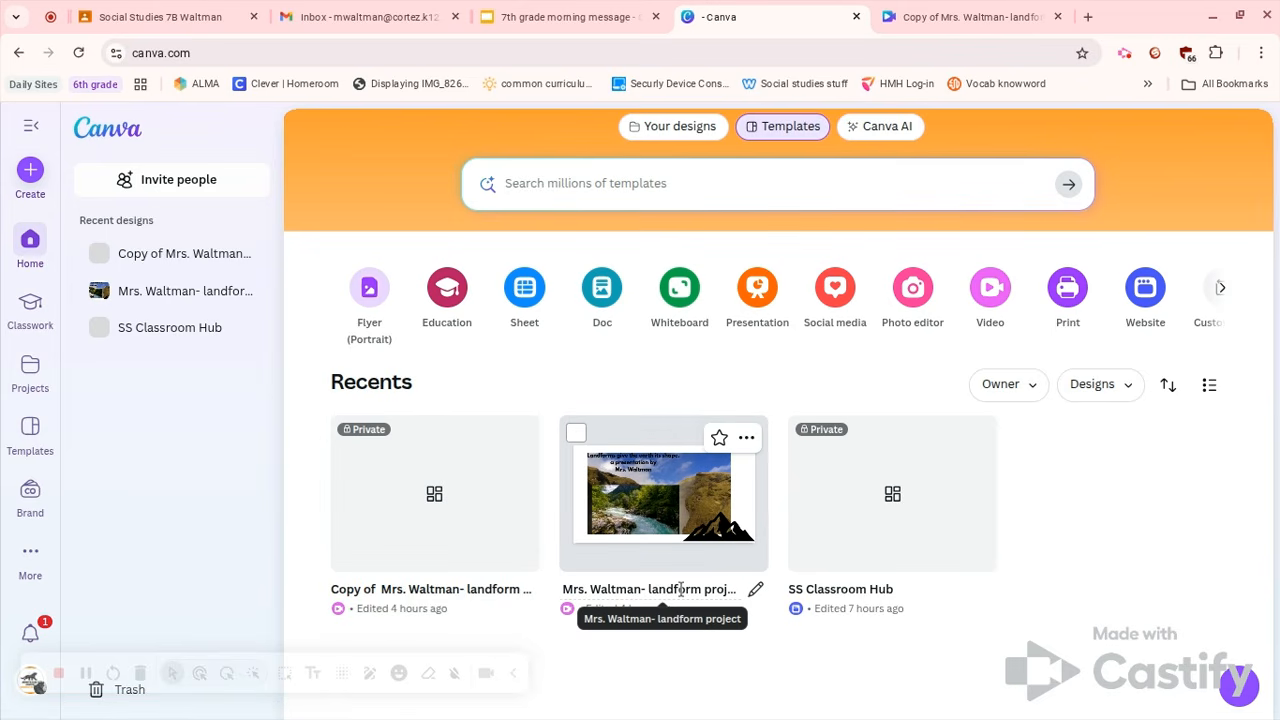
pyautogui.click(938, 16)
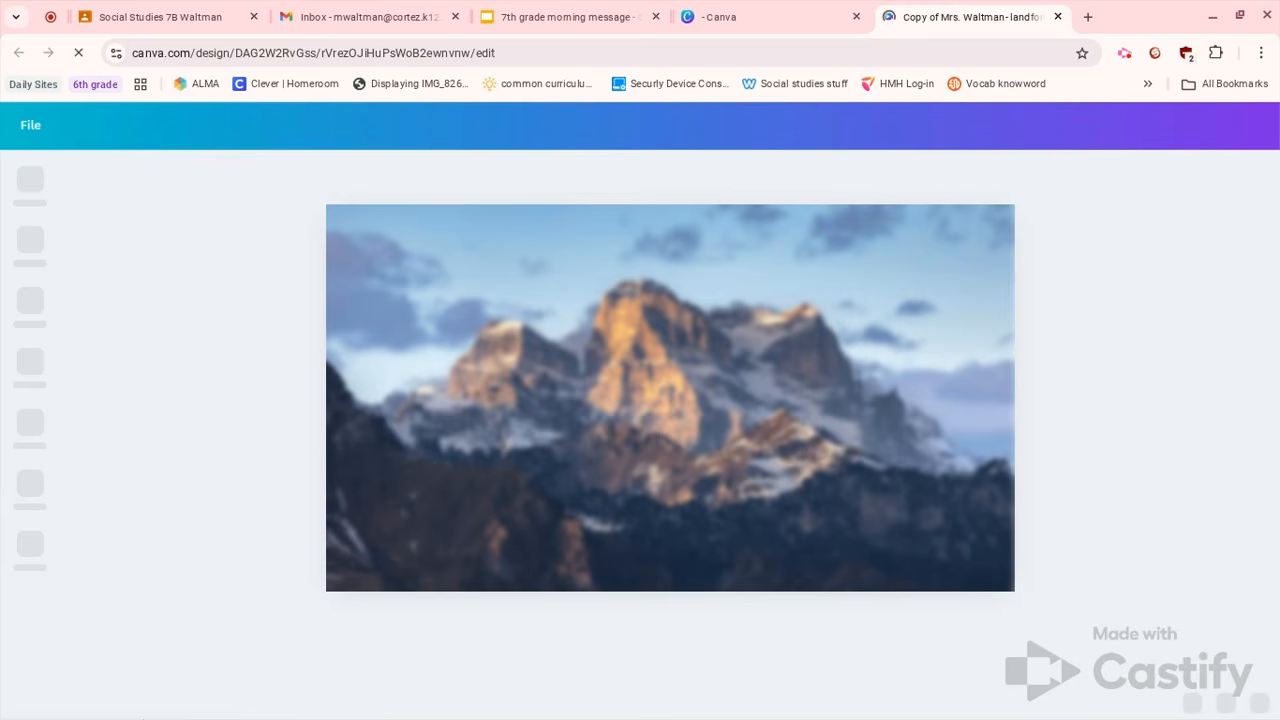
# Add a blank page to the video and move it to the start of the timeline as the first page.
pyautogui.moveTo(142, 718)
pyautogui.moveTo(60, 694)
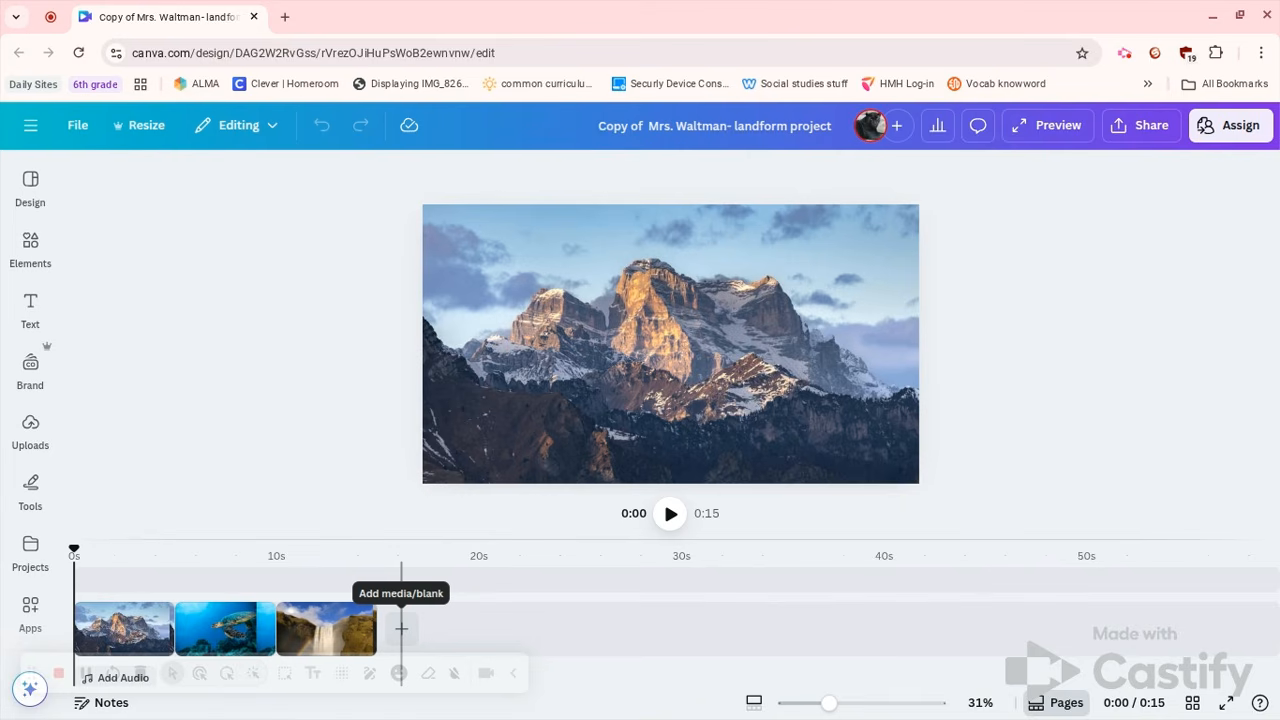
pyautogui.click(401, 632)
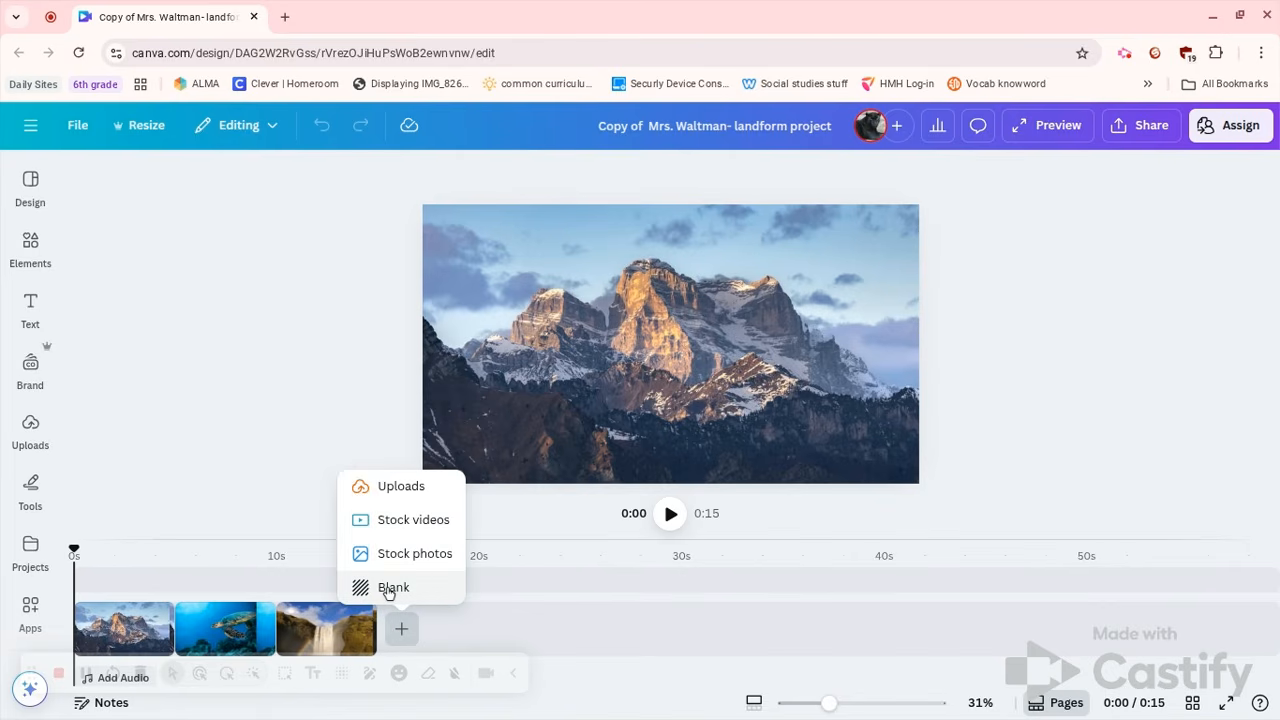
pyautogui.click(389, 590)
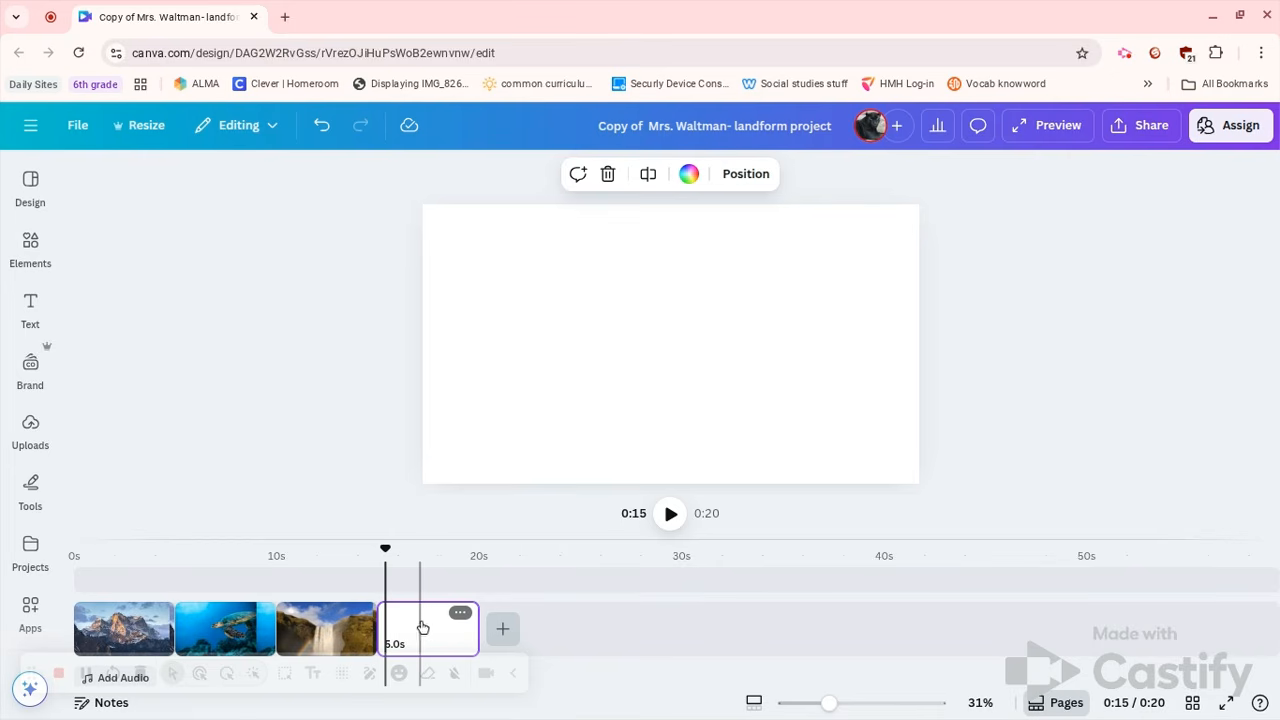
pyautogui.moveTo(423, 632); pyautogui.dragTo(89, 625)
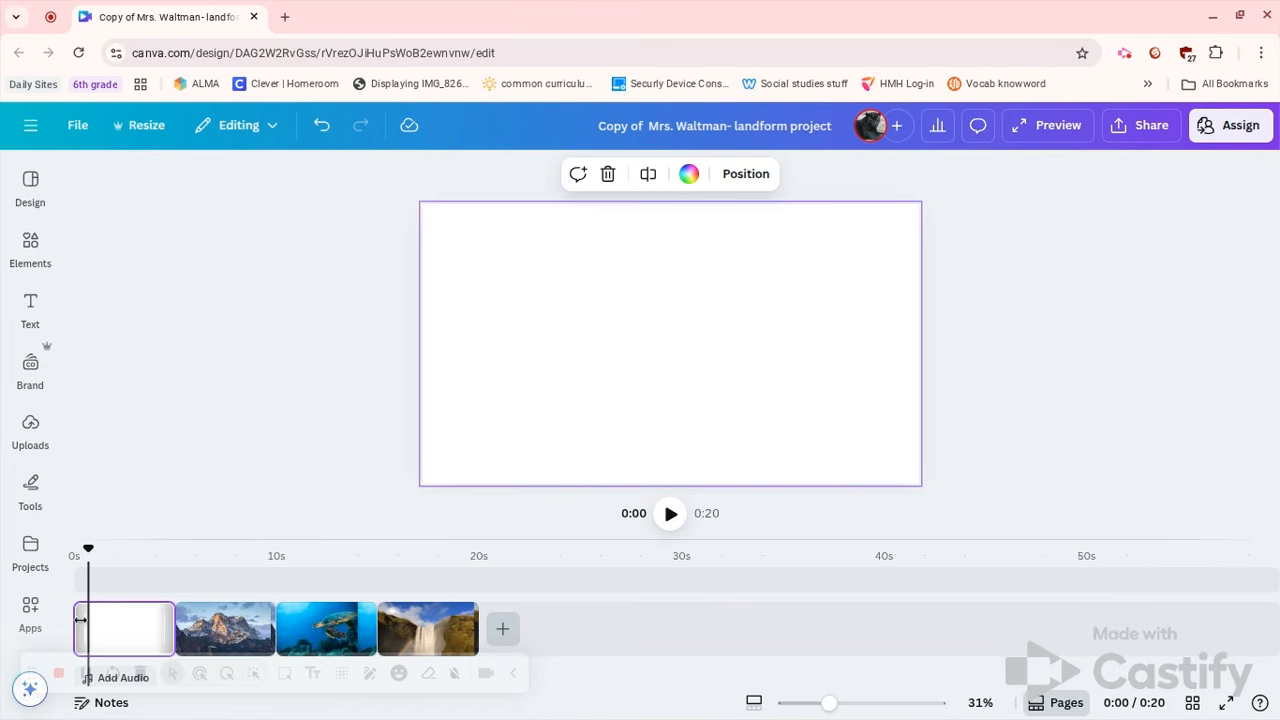
# Add the "ROLL OUT" font combination to the blank first page.
pyautogui.click(31, 425)
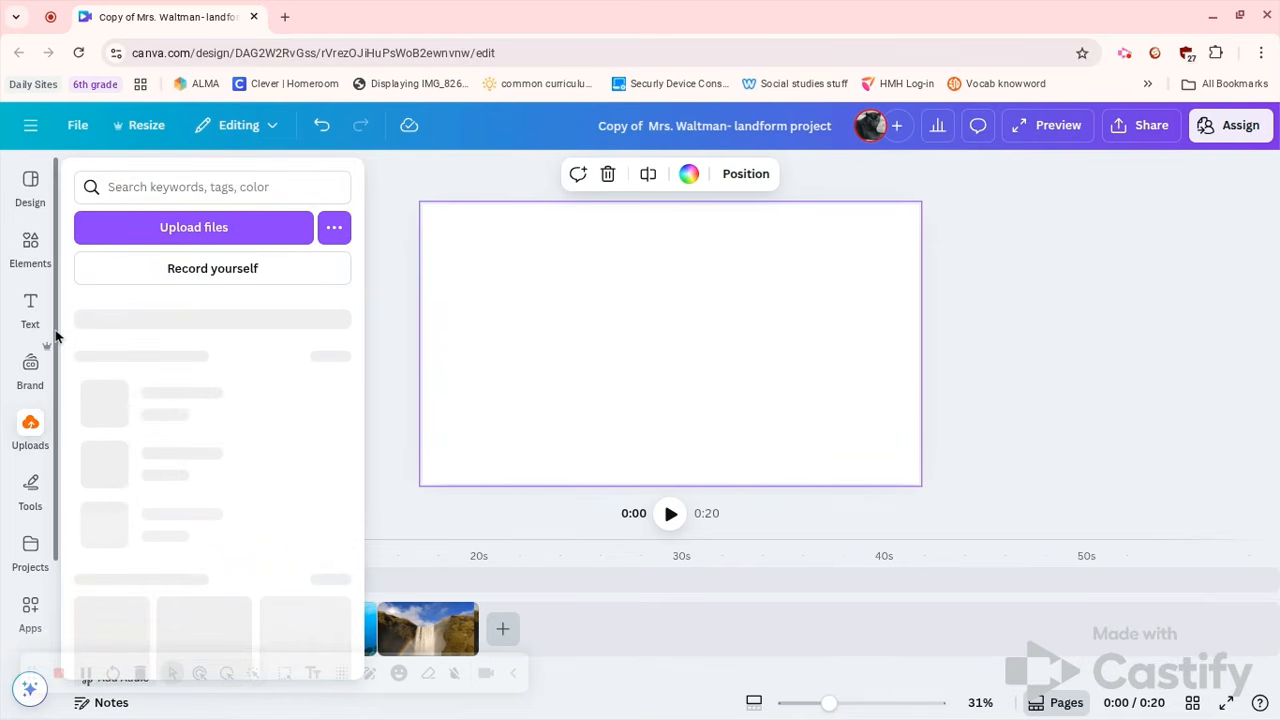
pyautogui.click(31, 310)
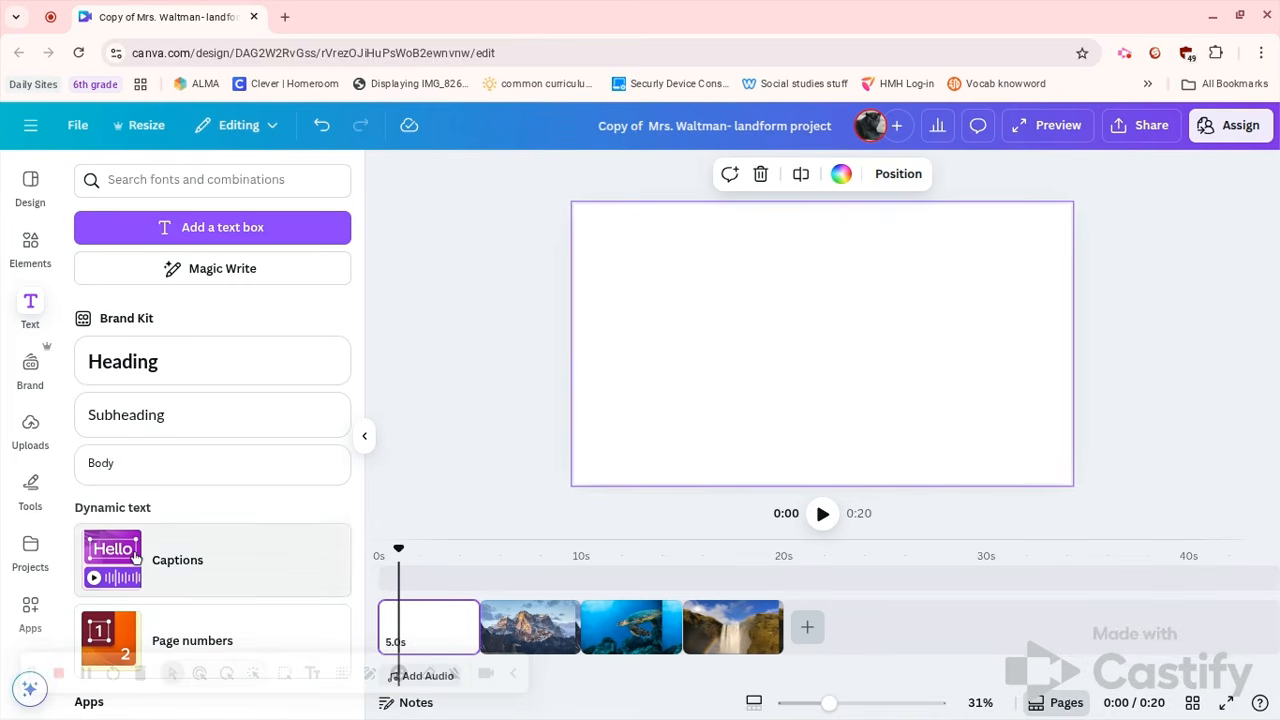
pyautogui.scroll(-3, 134, 580)
pyautogui.scroll(-5, 134, 558)
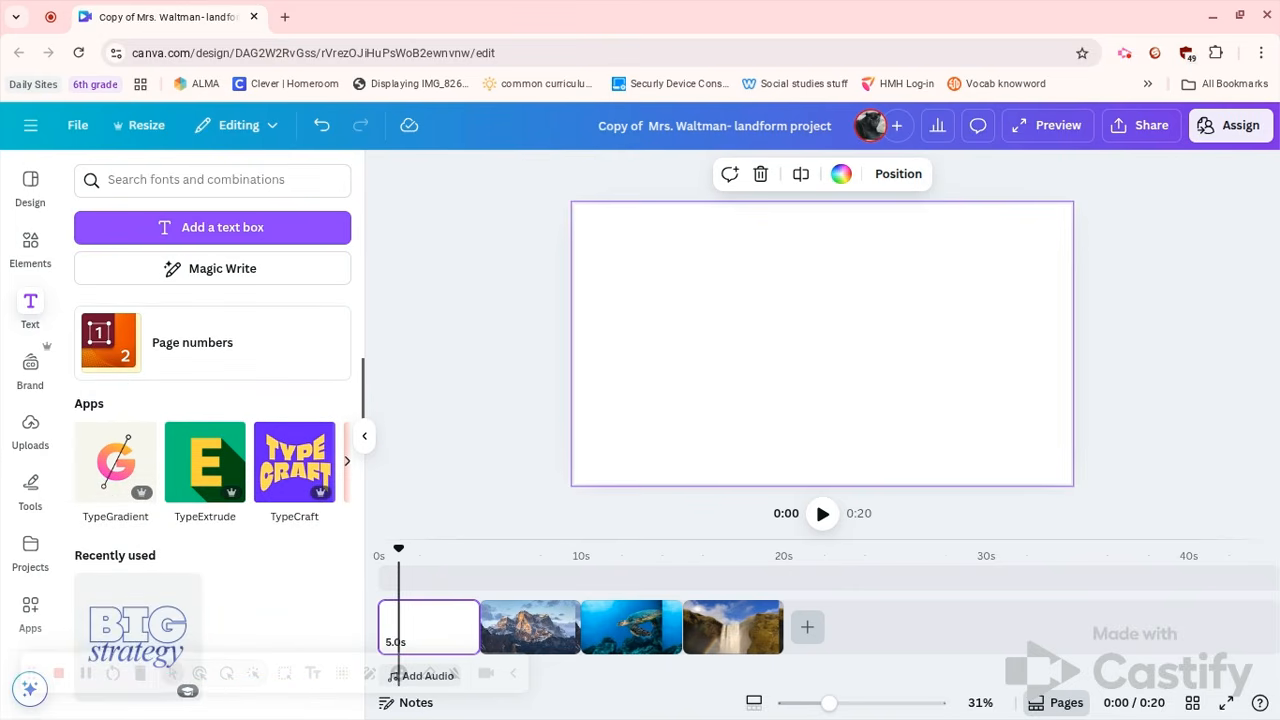
pyautogui.scroll(-4, 212, 509)
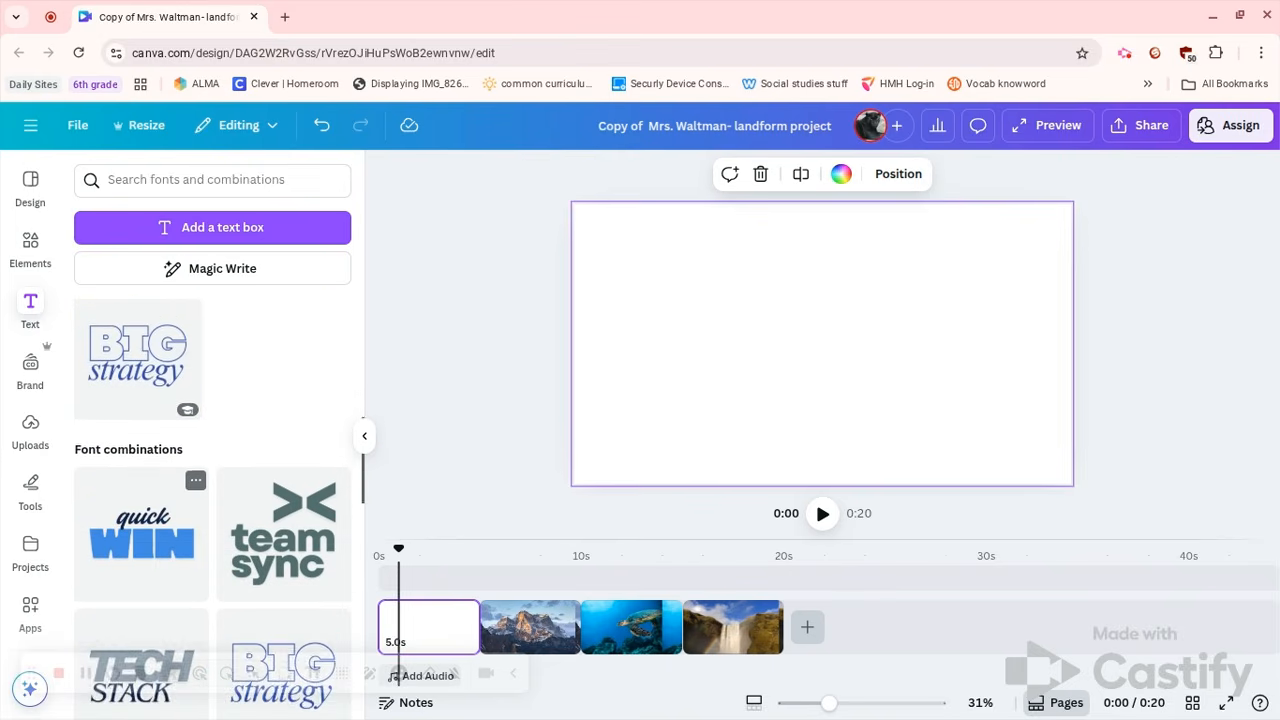
pyautogui.scroll(-2, 287, 456)
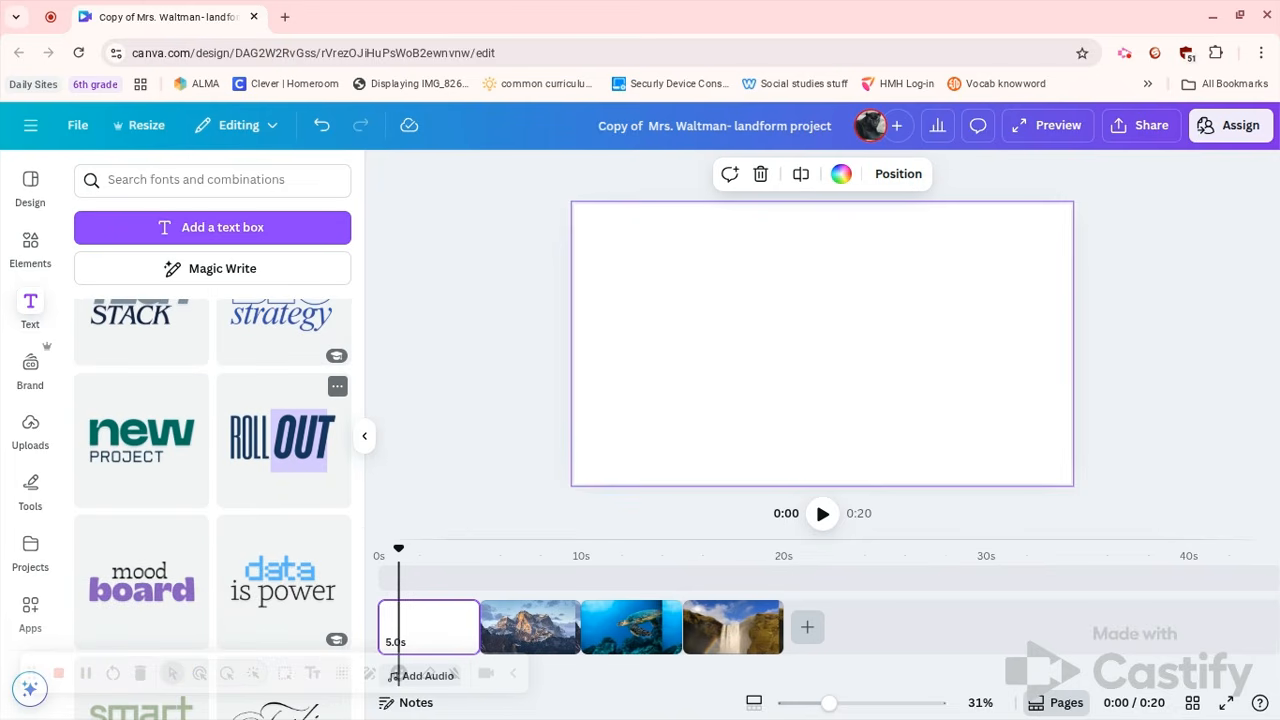
pyautogui.click(272, 451)
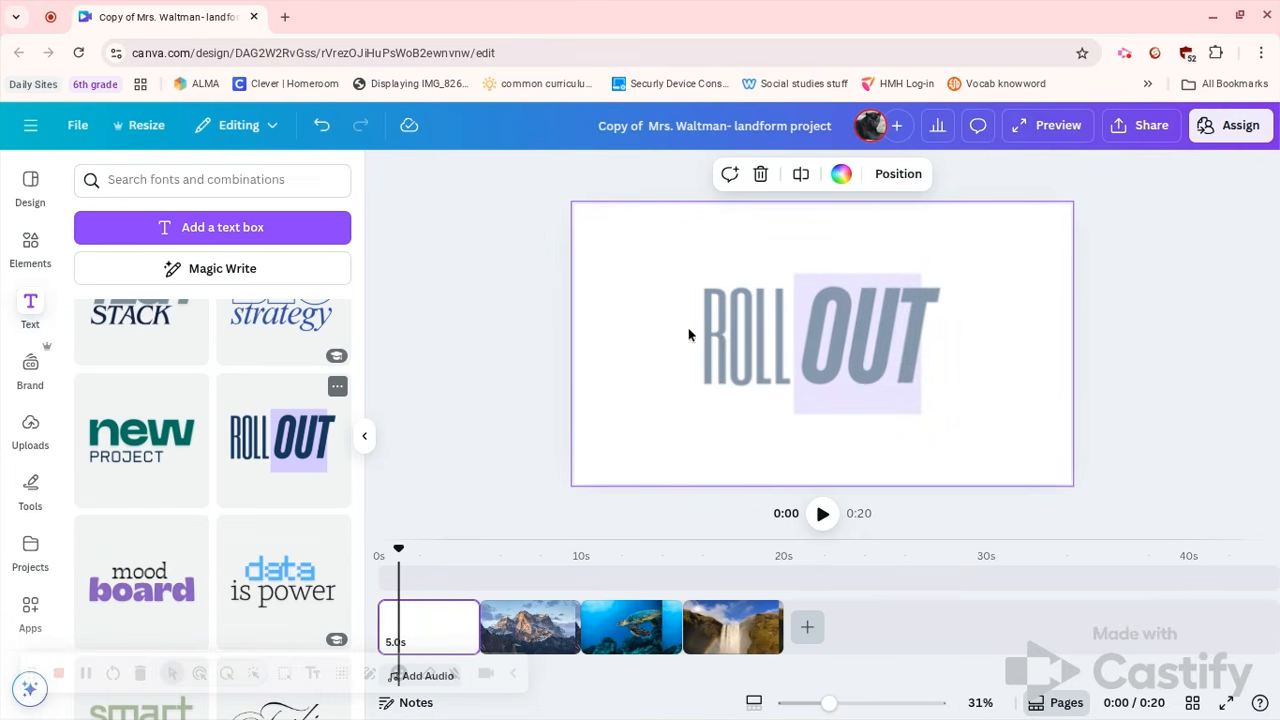
# Replace the word "ROLL" in the title with "LANDFORMS".
pyautogui.click(725, 342)
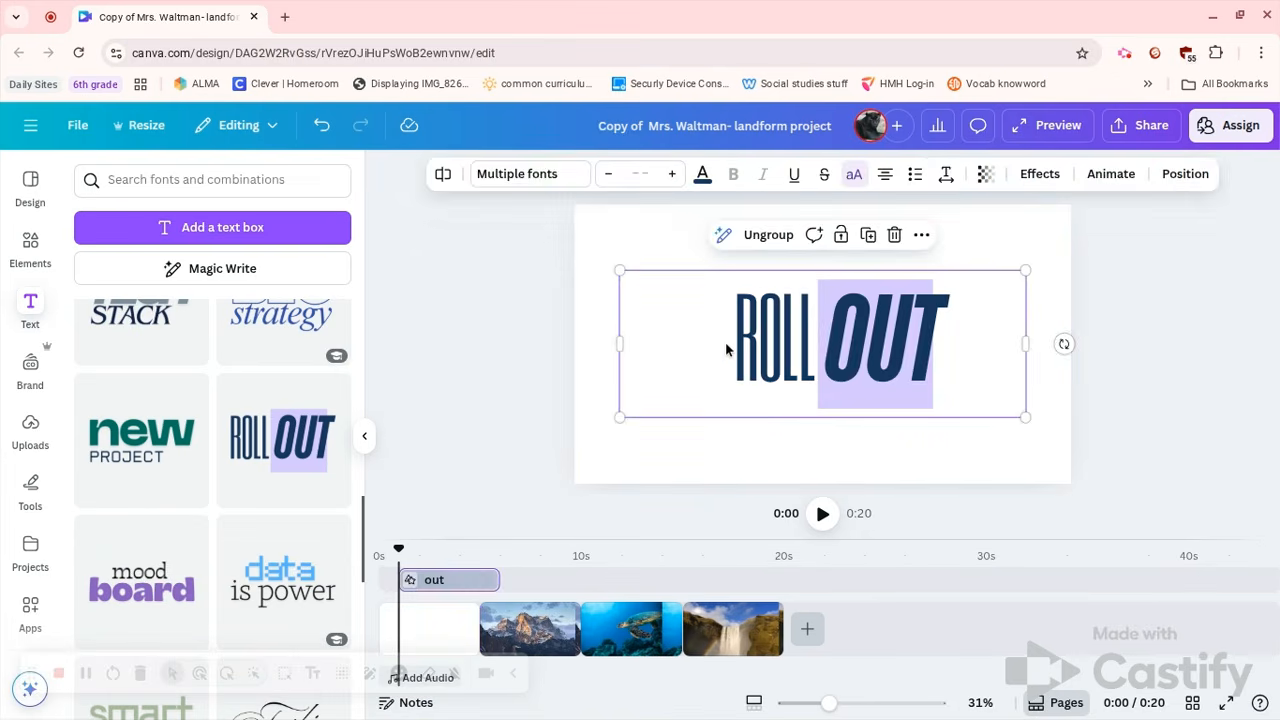
pyautogui.doubleClick(725, 342)
pyautogui.write('LANDFORMS')
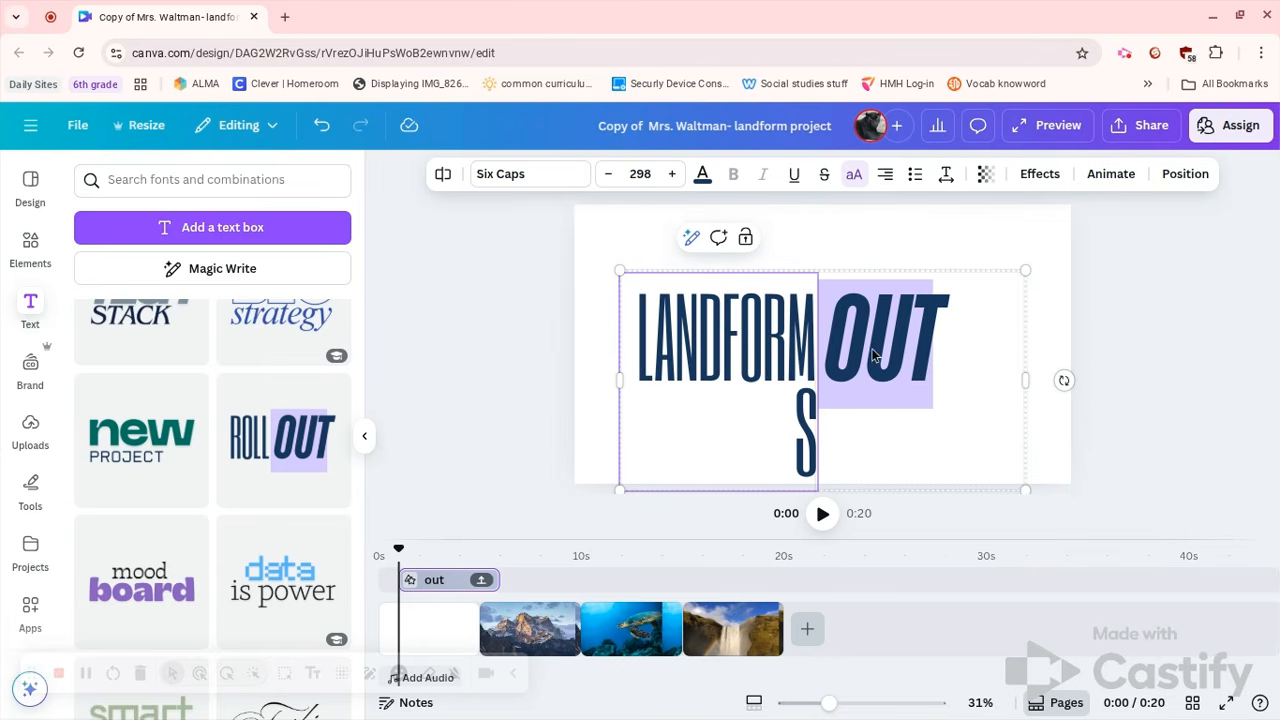
# Replace the word "OUT" with "of the world" and widen the title group so each word fits on one line.
pyautogui.click(840, 350)
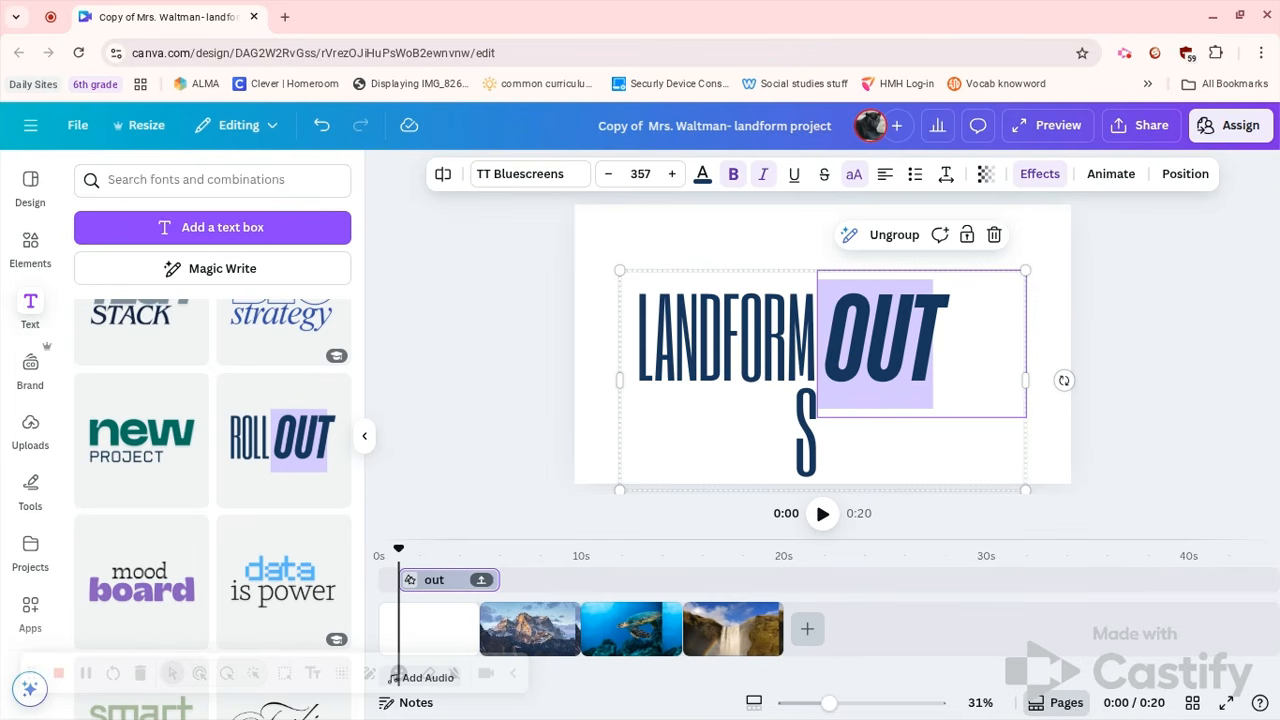
pyautogui.write('the')
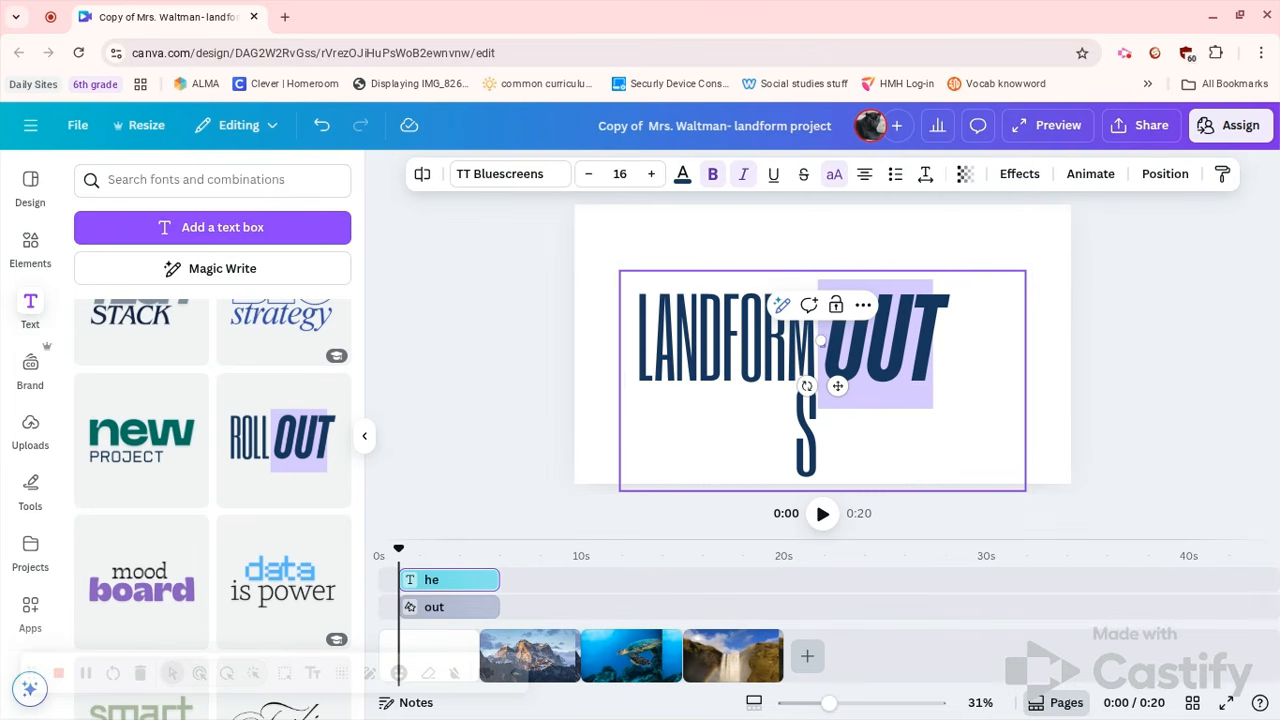
pyautogui.click(911, 366)
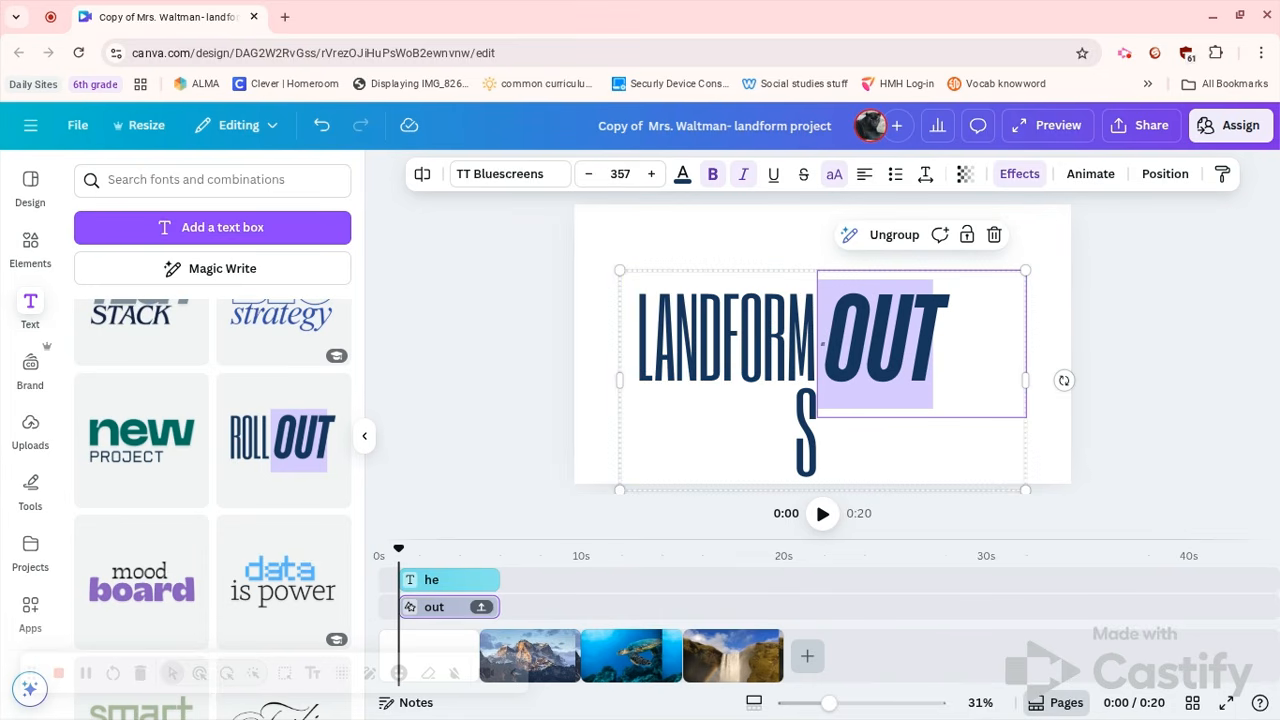
pyautogui.doubleClick(916, 352)
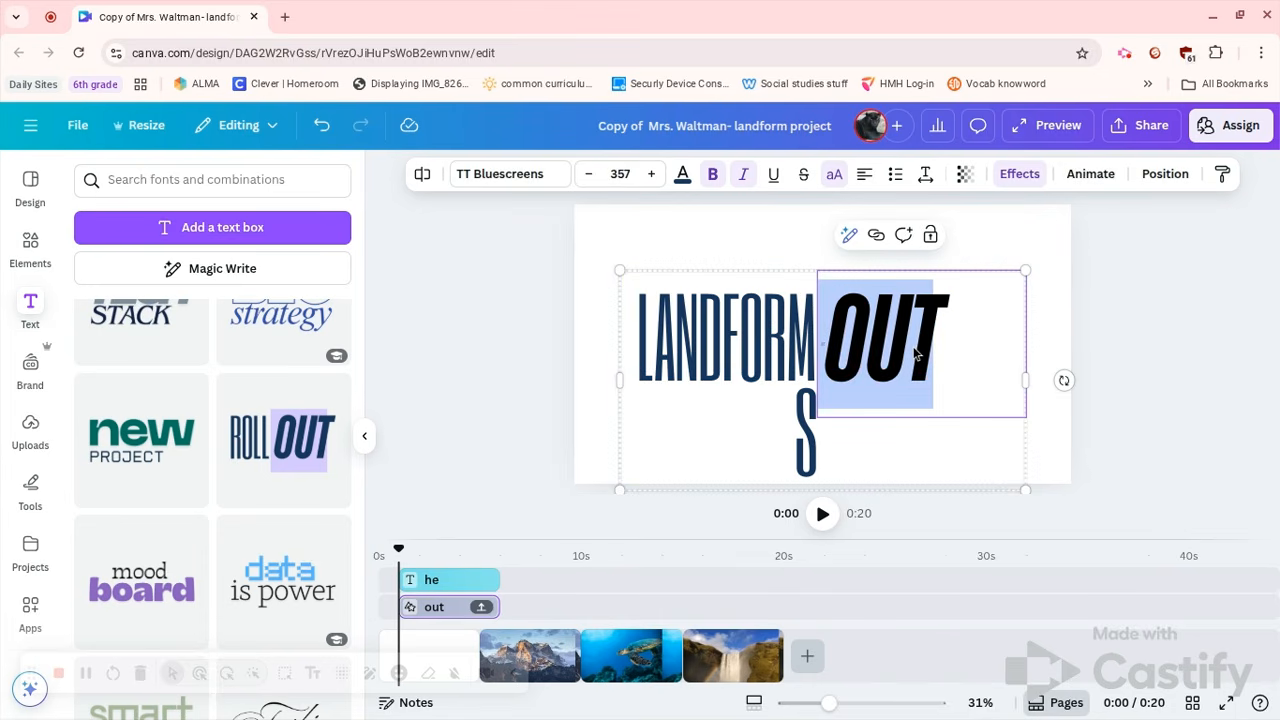
pyautogui.write('of the wo')
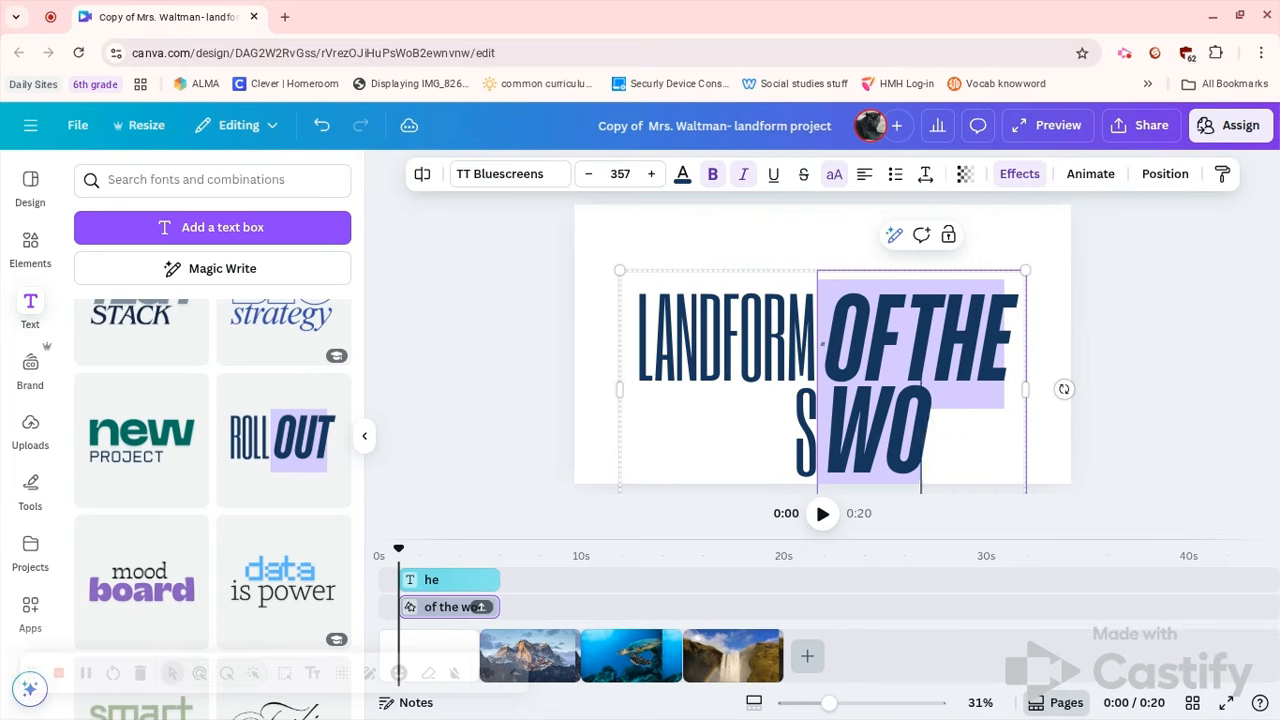
pyautogui.write('rld')
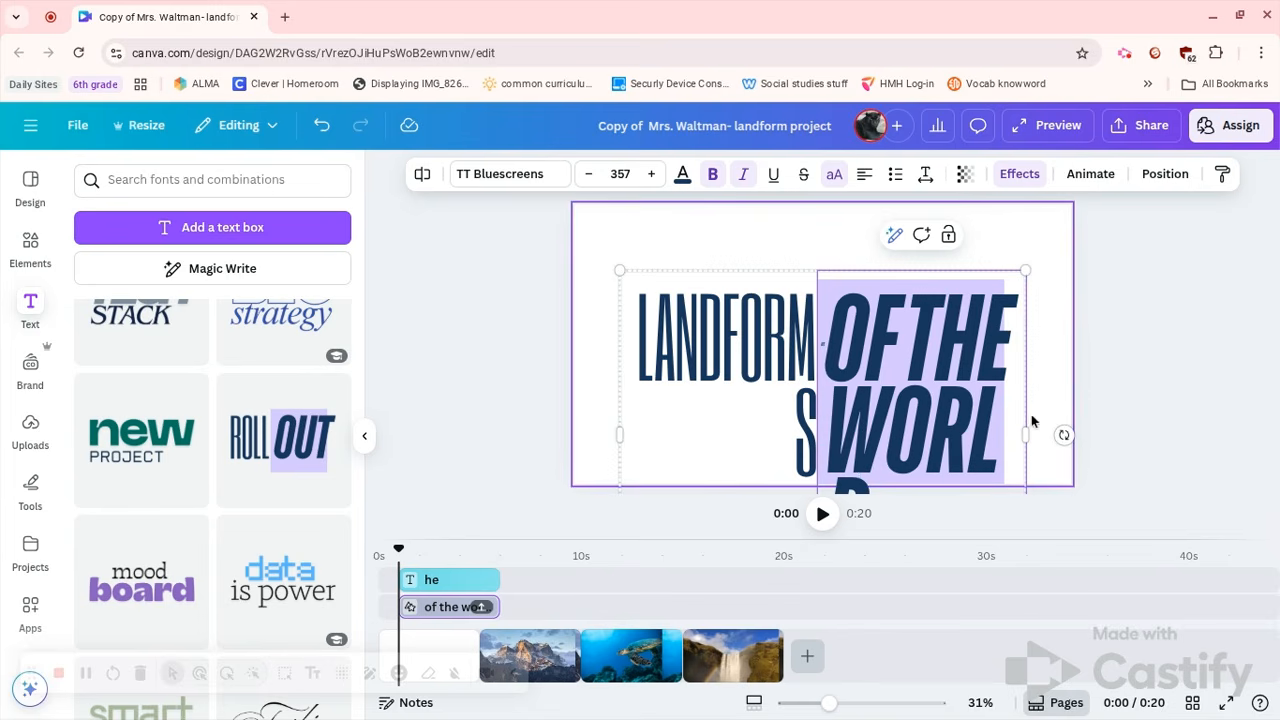
pyautogui.moveTo(1024, 434); pyautogui.dragTo(1058, 434)
pyautogui.click(862, 236)
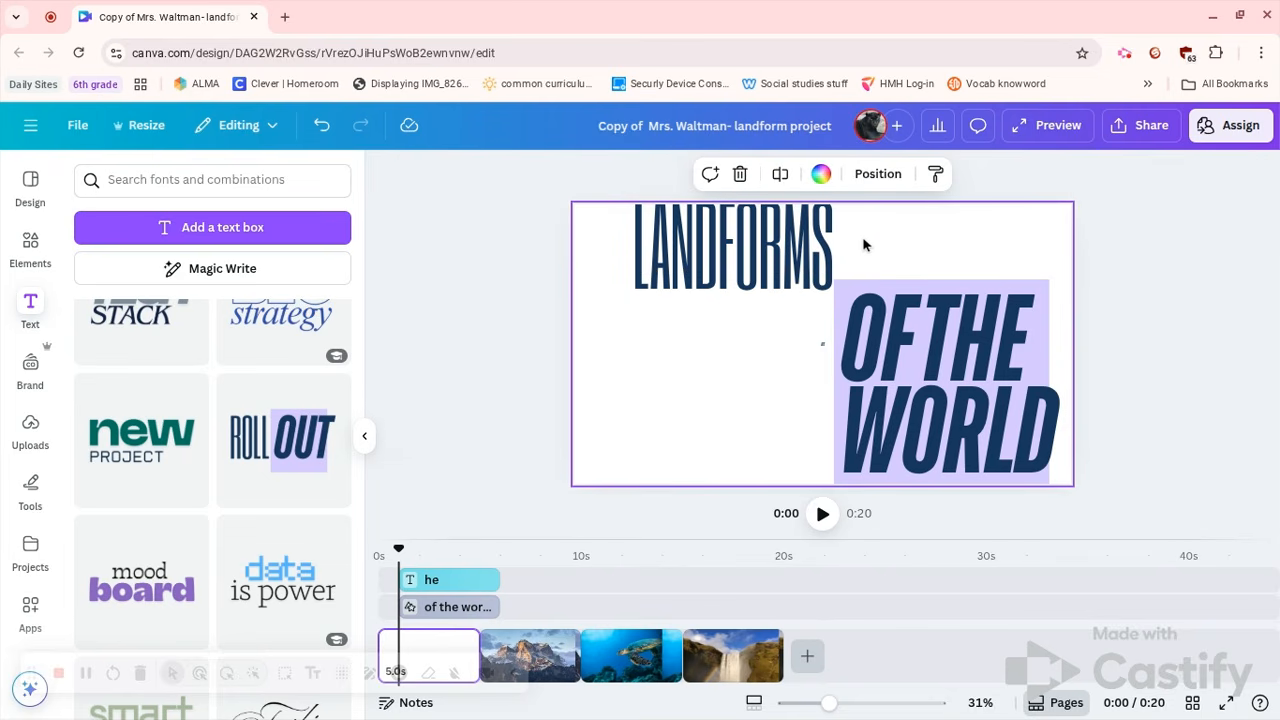
# Shrink the title group until "LANDFORMS" has font size 245 and move the group slightly up the page.
pyautogui.click(751, 275)
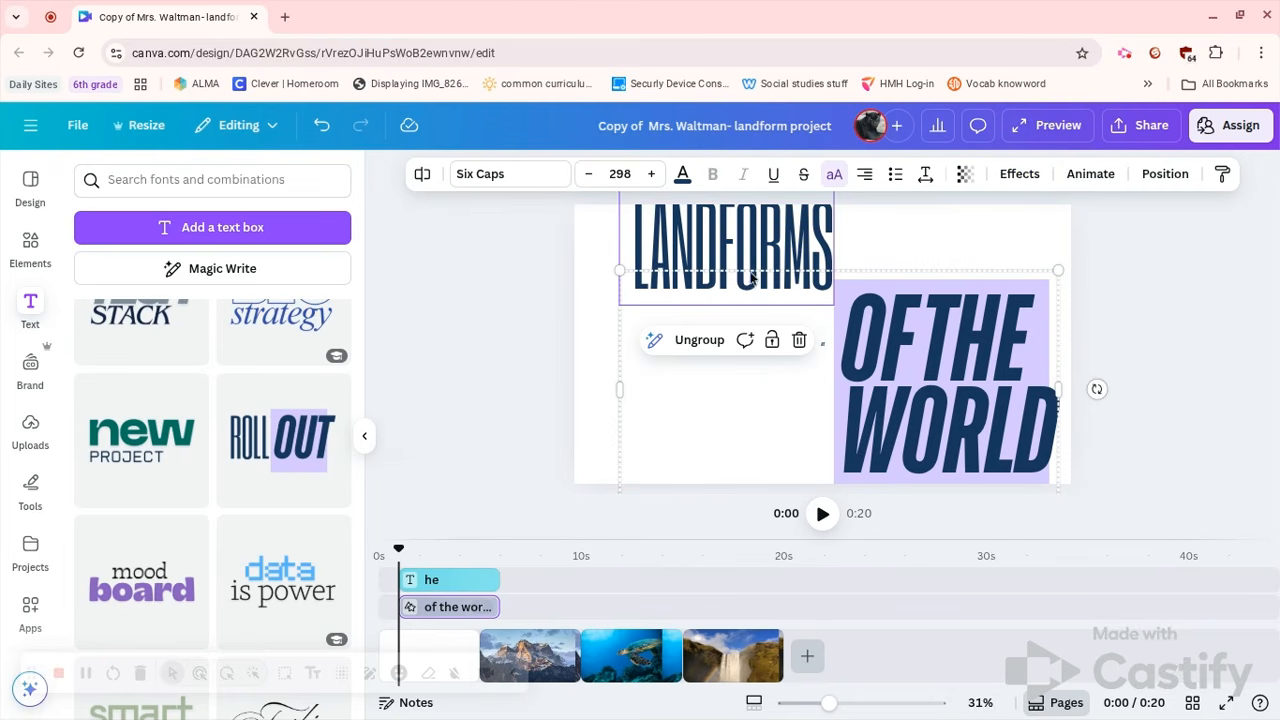
pyautogui.click(916, 227)
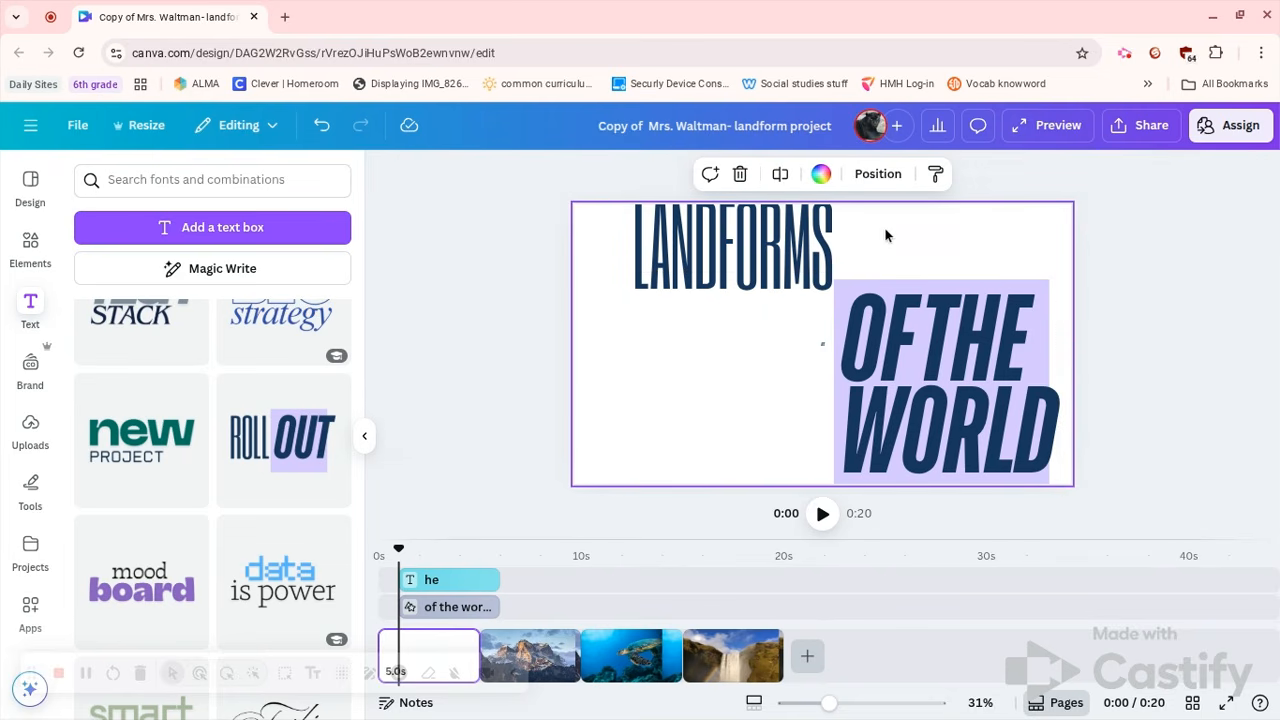
pyautogui.click(531, 274)
pyautogui.click(660, 247)
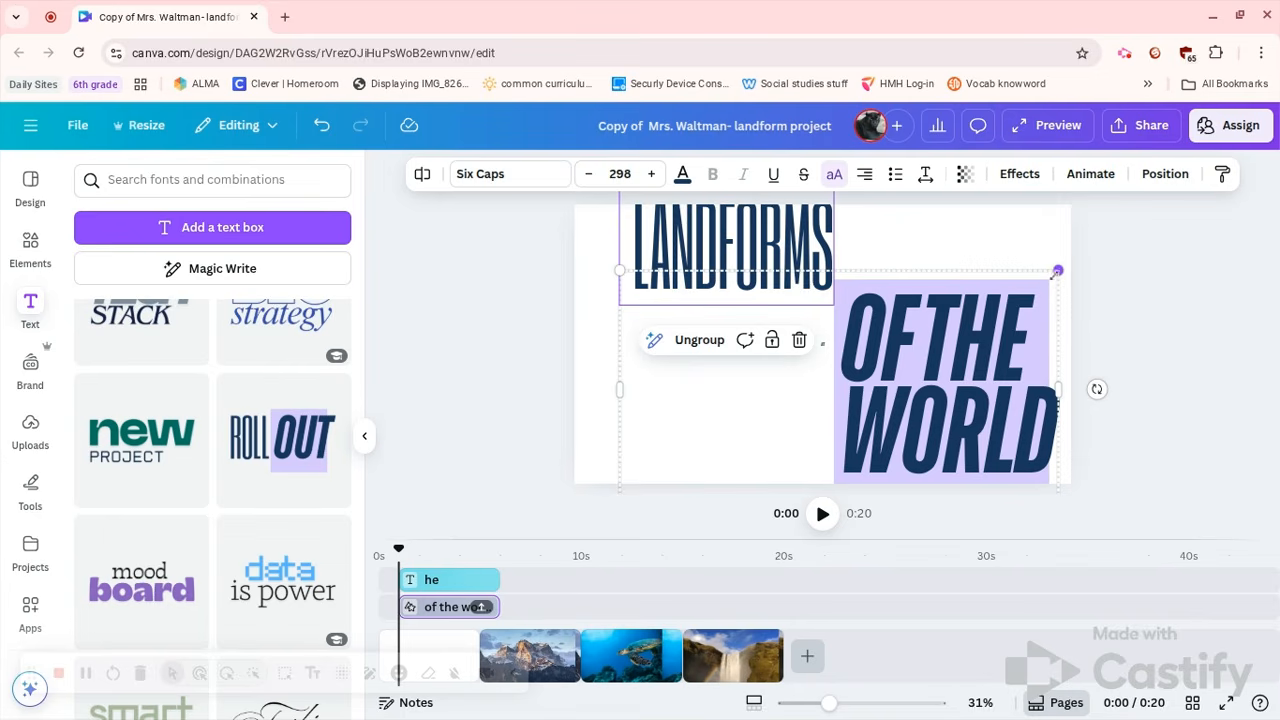
pyautogui.moveTo(1054, 275); pyautogui.dragTo(984, 316)
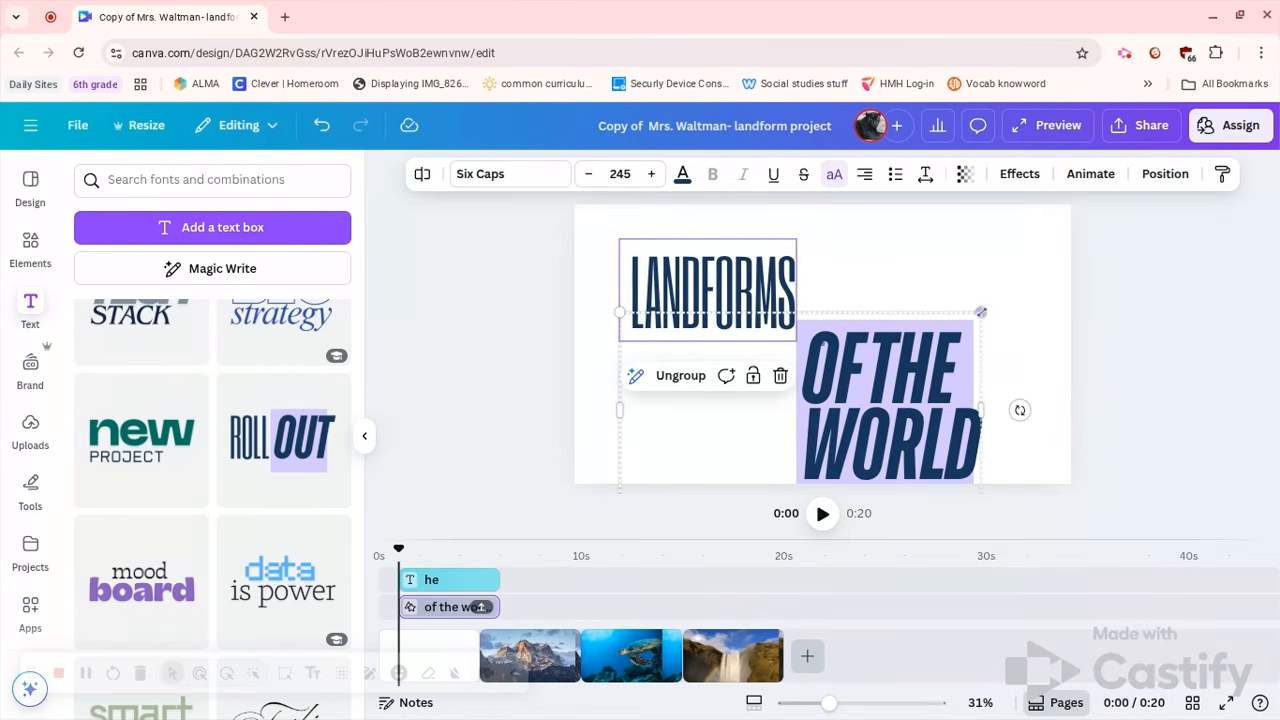
pyautogui.moveTo(902, 360)
pyautogui.mouseDown()
pyautogui.moveTo(900, 334)
pyautogui.moveTo(884, 352)
pyautogui.moveTo(888, 340)
pyautogui.mouseUp()
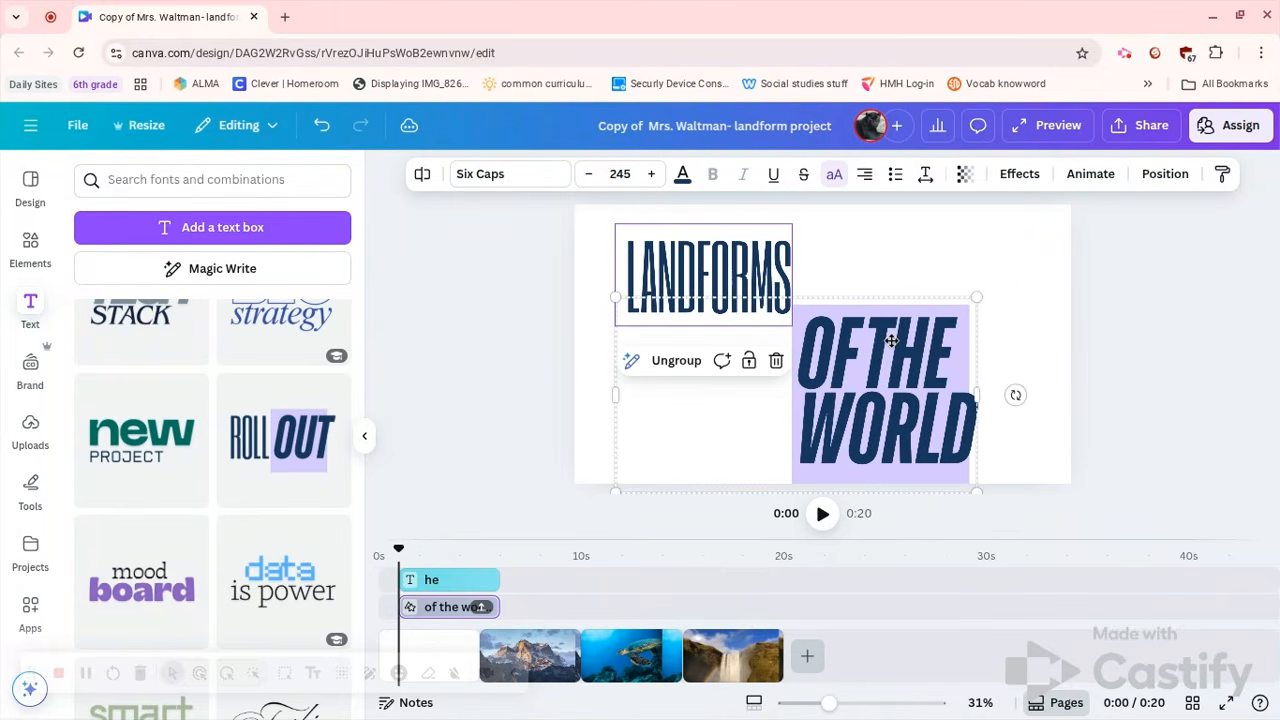
pyautogui.click(1050, 336)
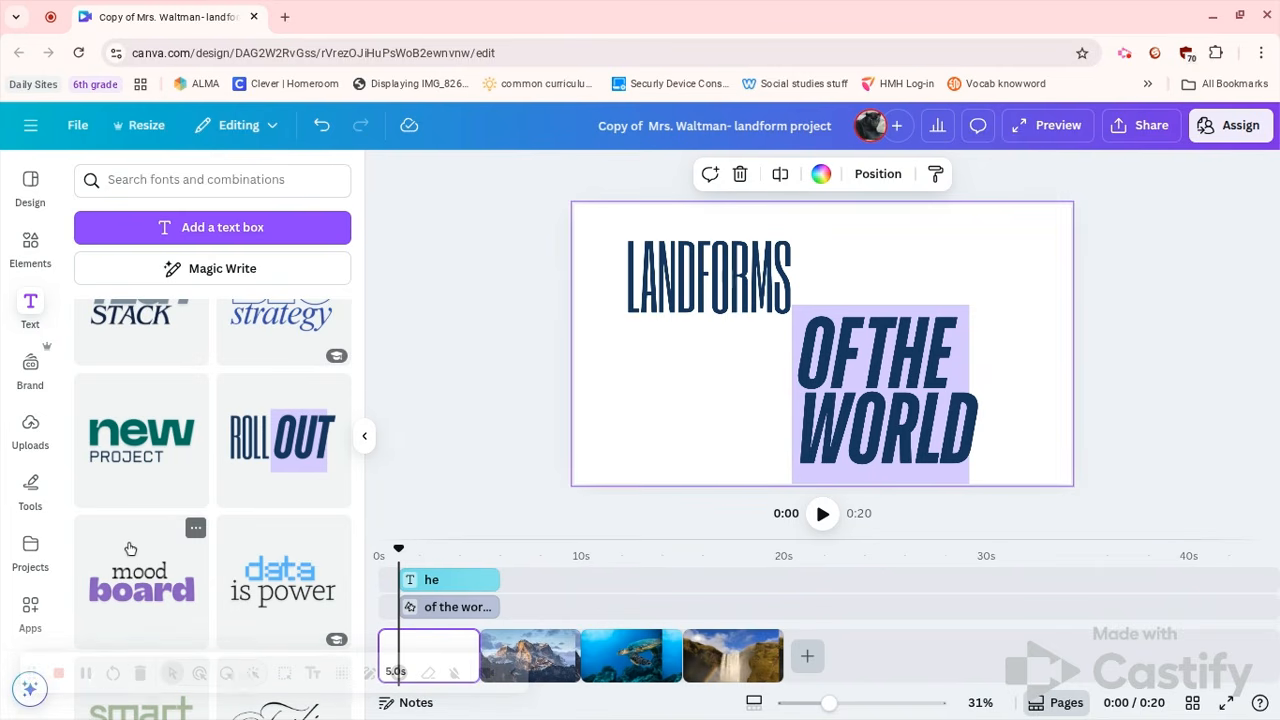
# Add the orange "Spooky" text style from the font combinations to the title page.
pyautogui.scroll(-2, 129, 548)
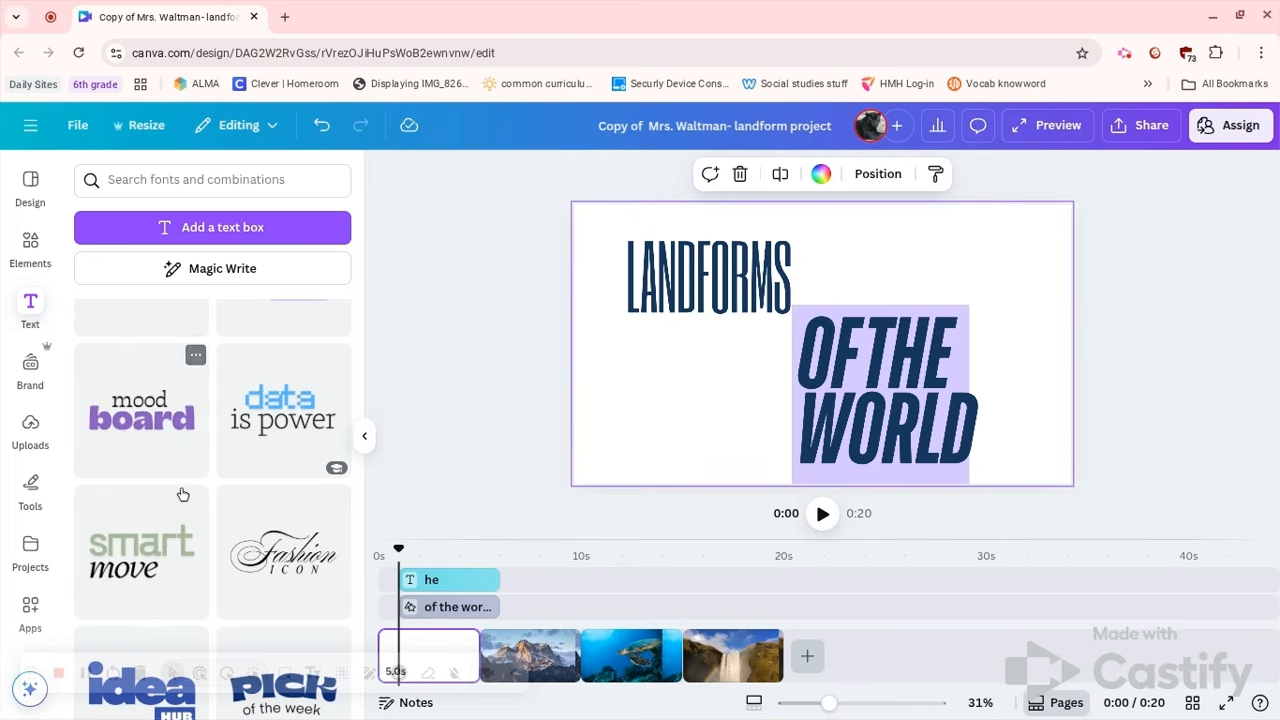
pyautogui.scroll(-3, 182, 493)
pyautogui.scroll(-3, 182, 493)
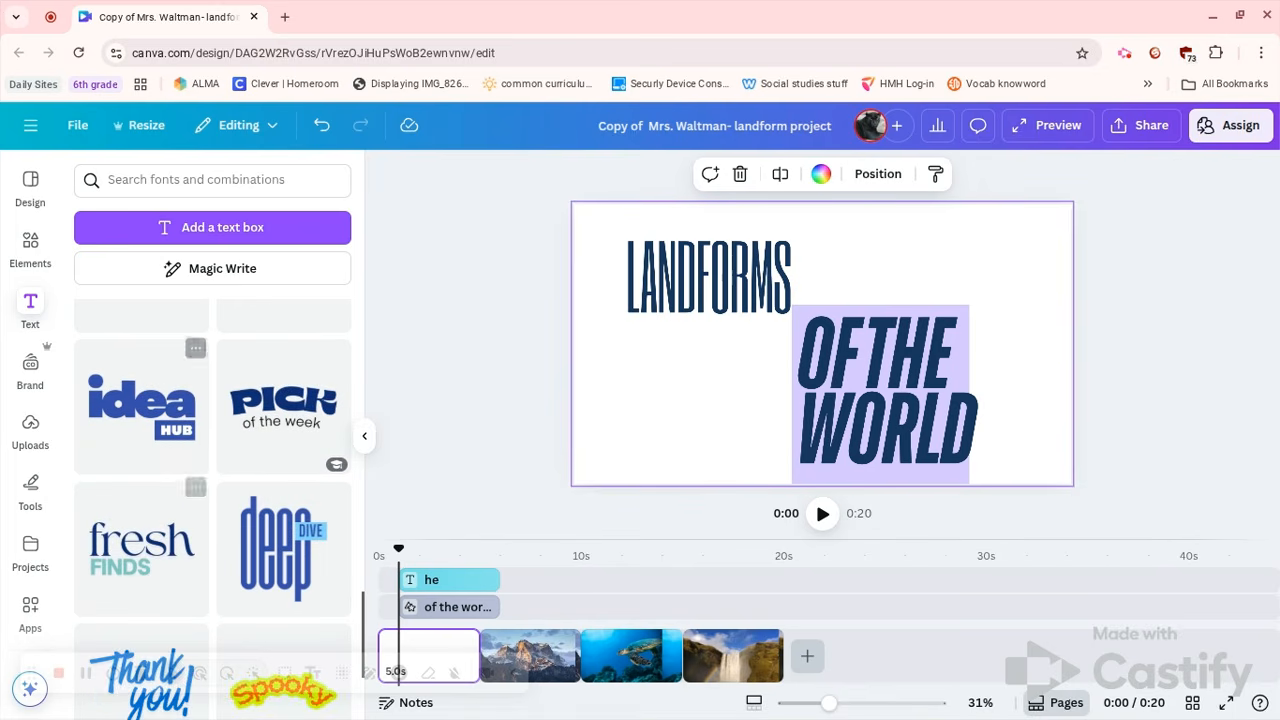
pyautogui.scroll(-1, 141, 400)
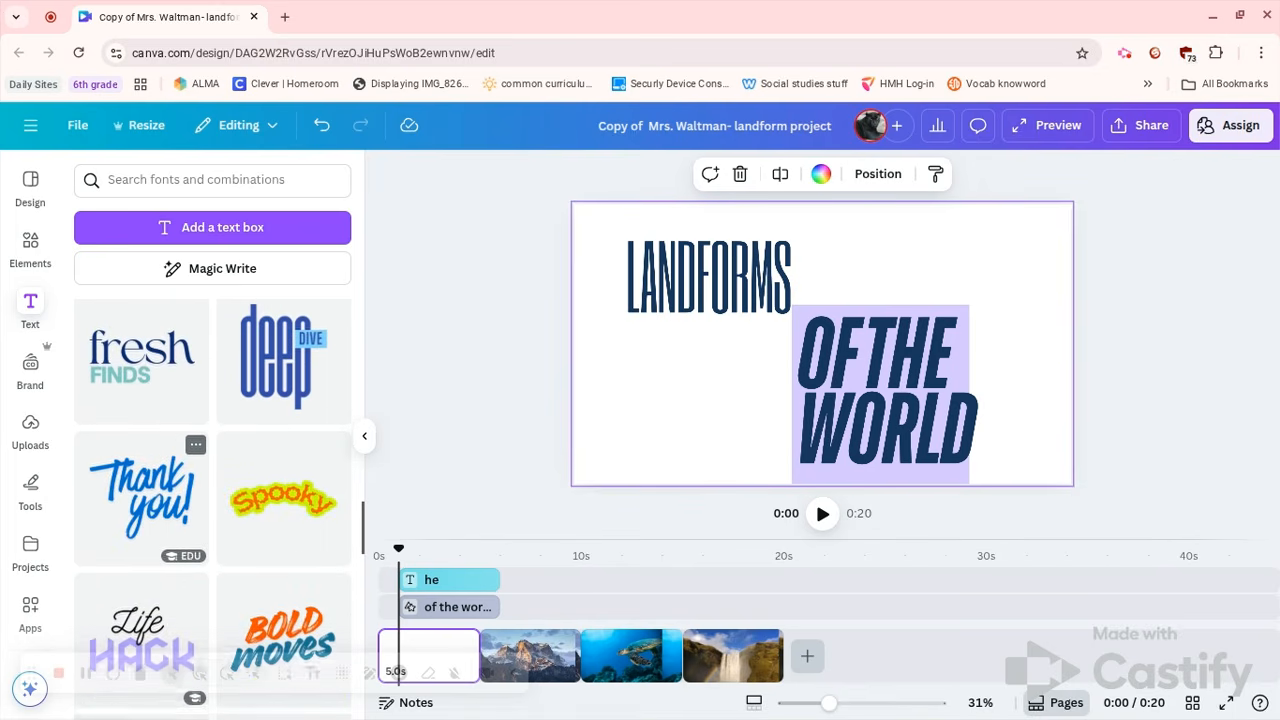
pyautogui.scroll(-1, 229, 451)
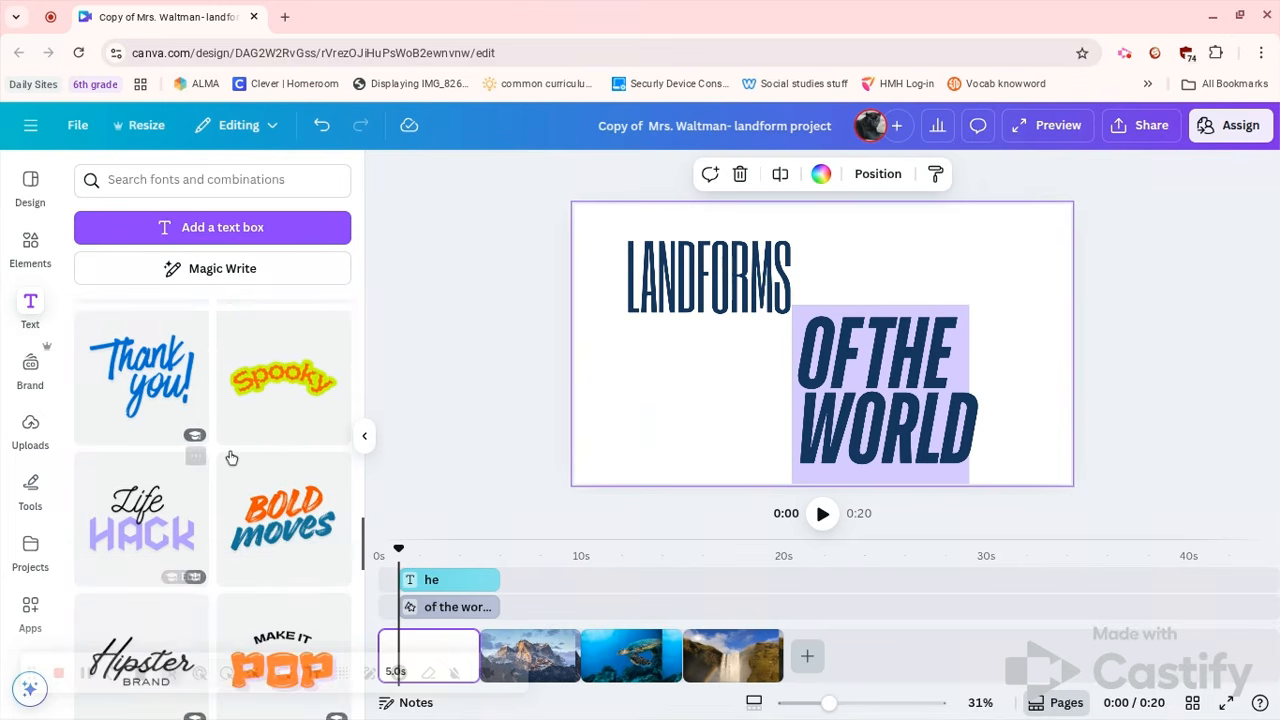
pyautogui.click(267, 383)
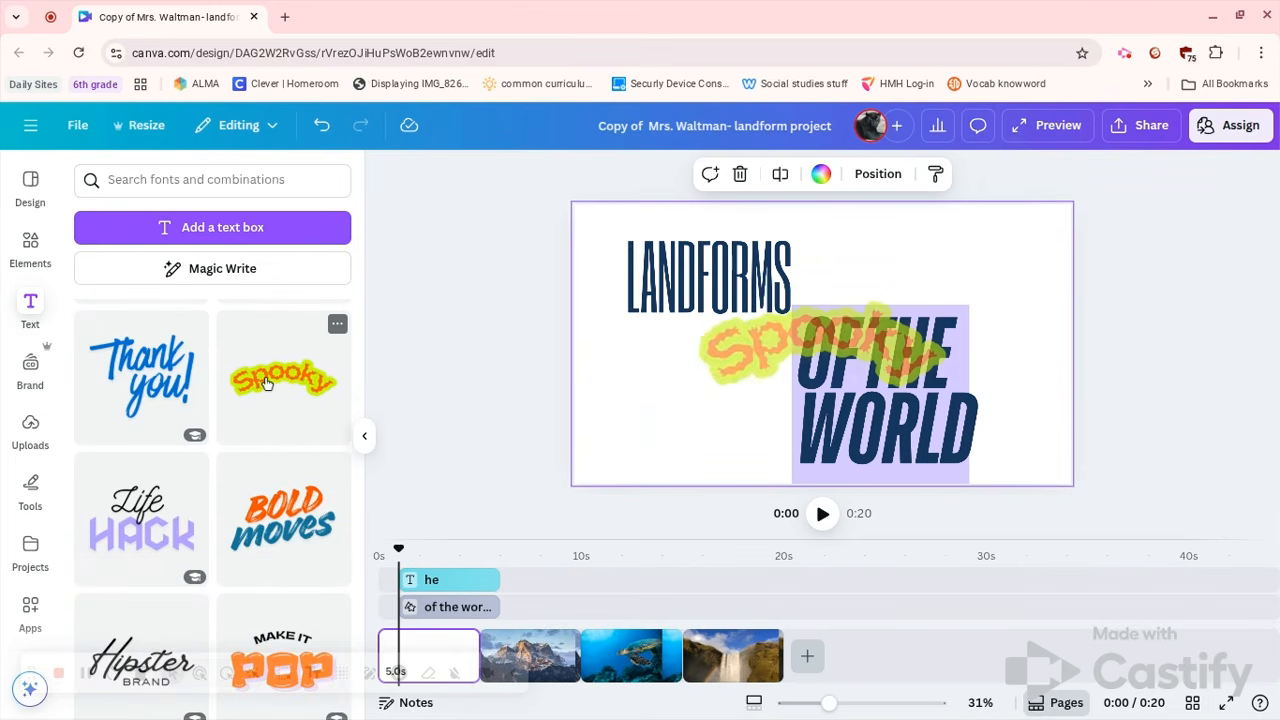
# Replace the orange "Spooky" text on the title page with "Landforms".
pyautogui.doubleClick(770, 328)
pyautogui.press('BackSpace')
pyautogui.write('Landf')
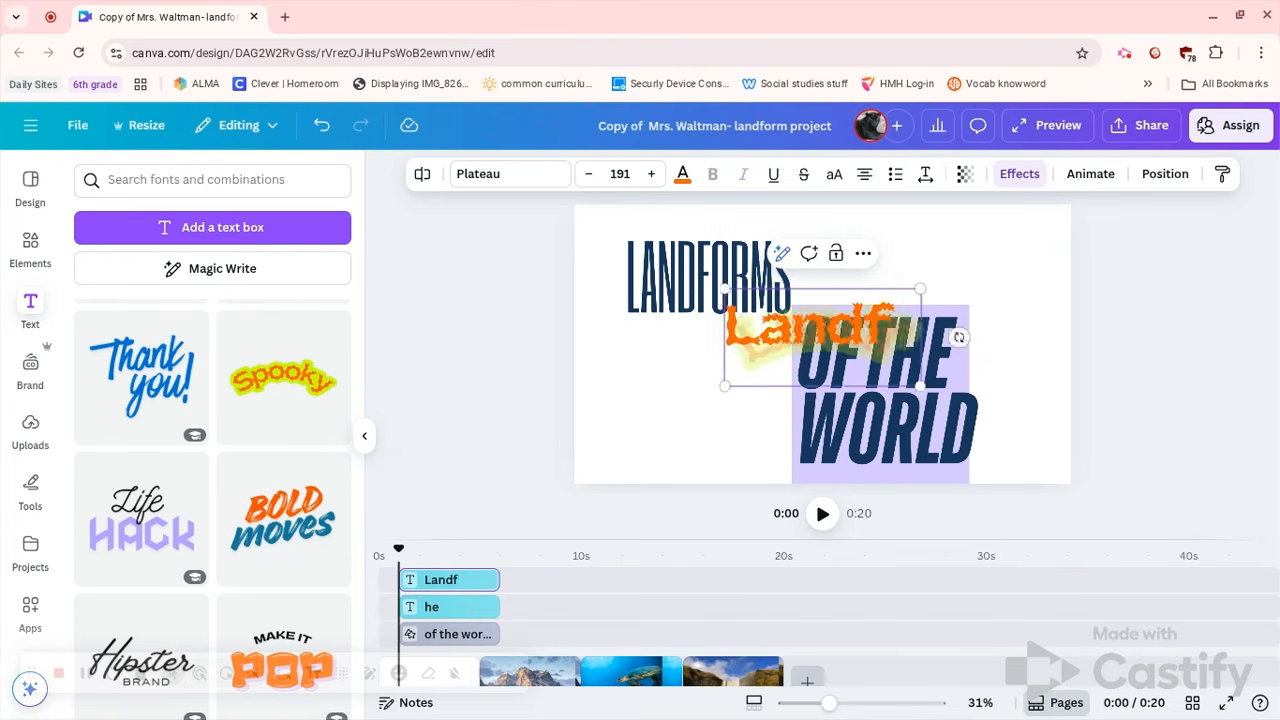
pyautogui.write('orms')
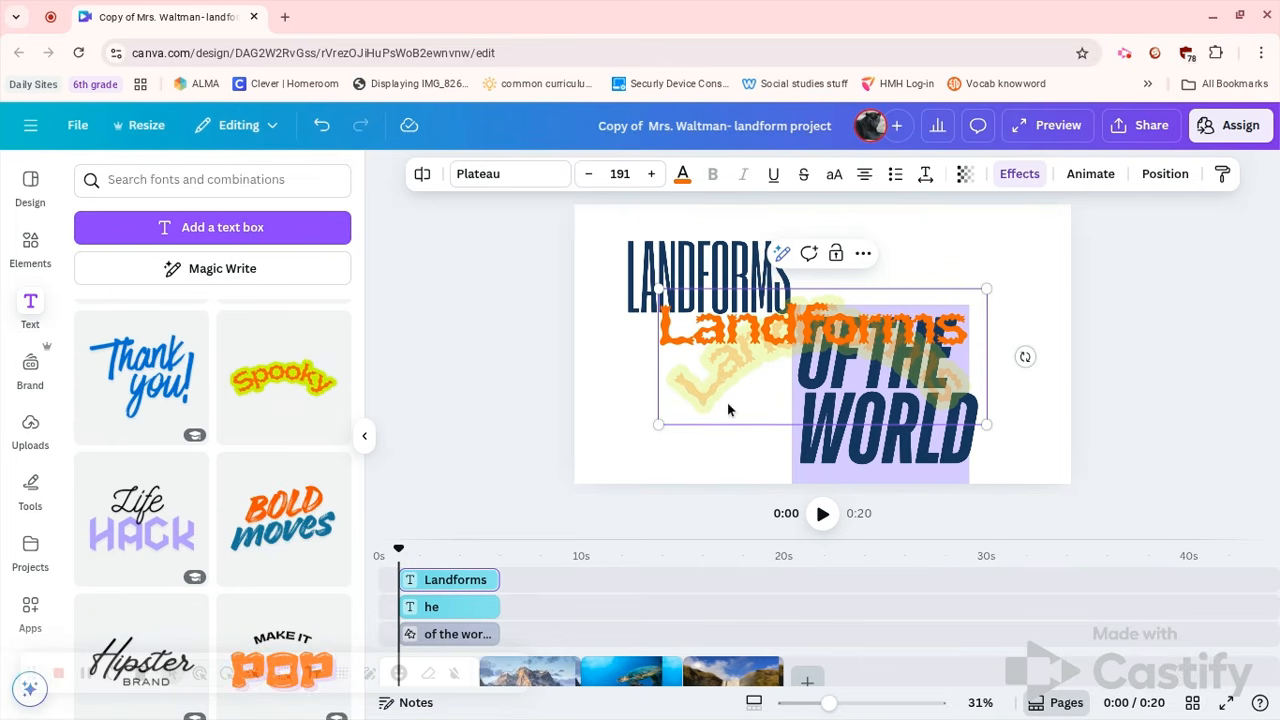
pyautogui.click(863, 253)
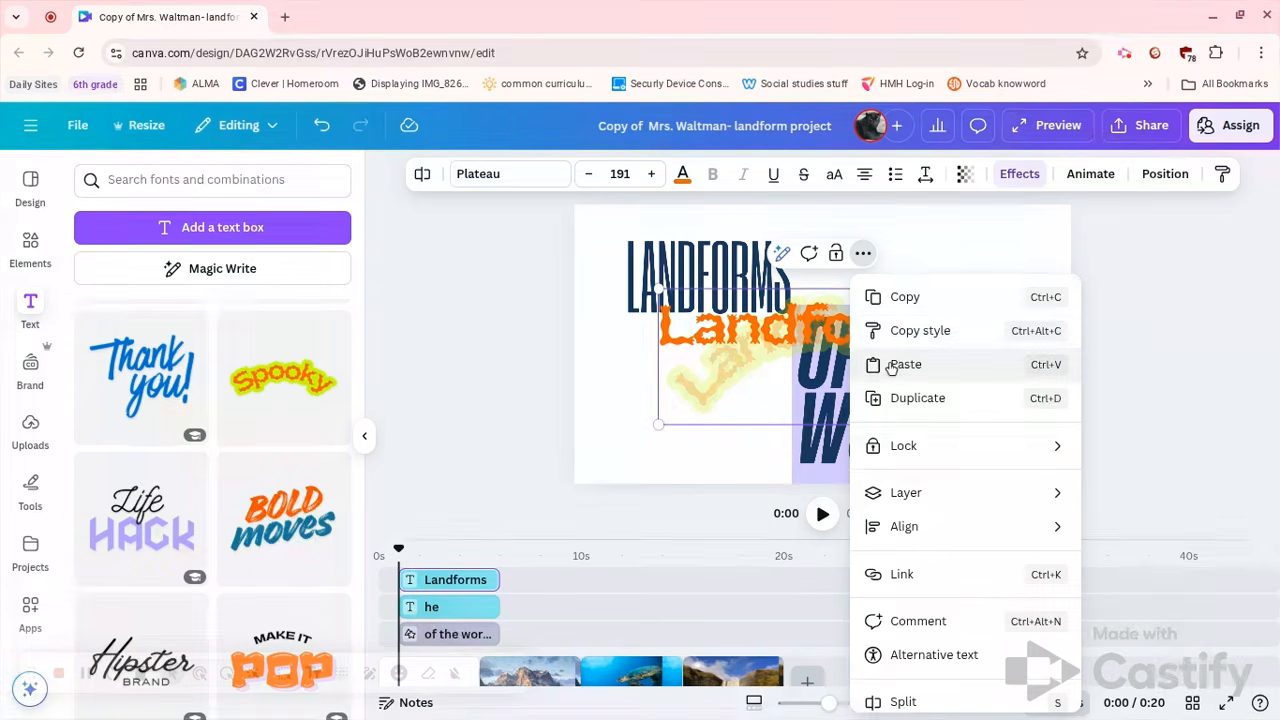
pyautogui.scroll(-1, 891, 369)
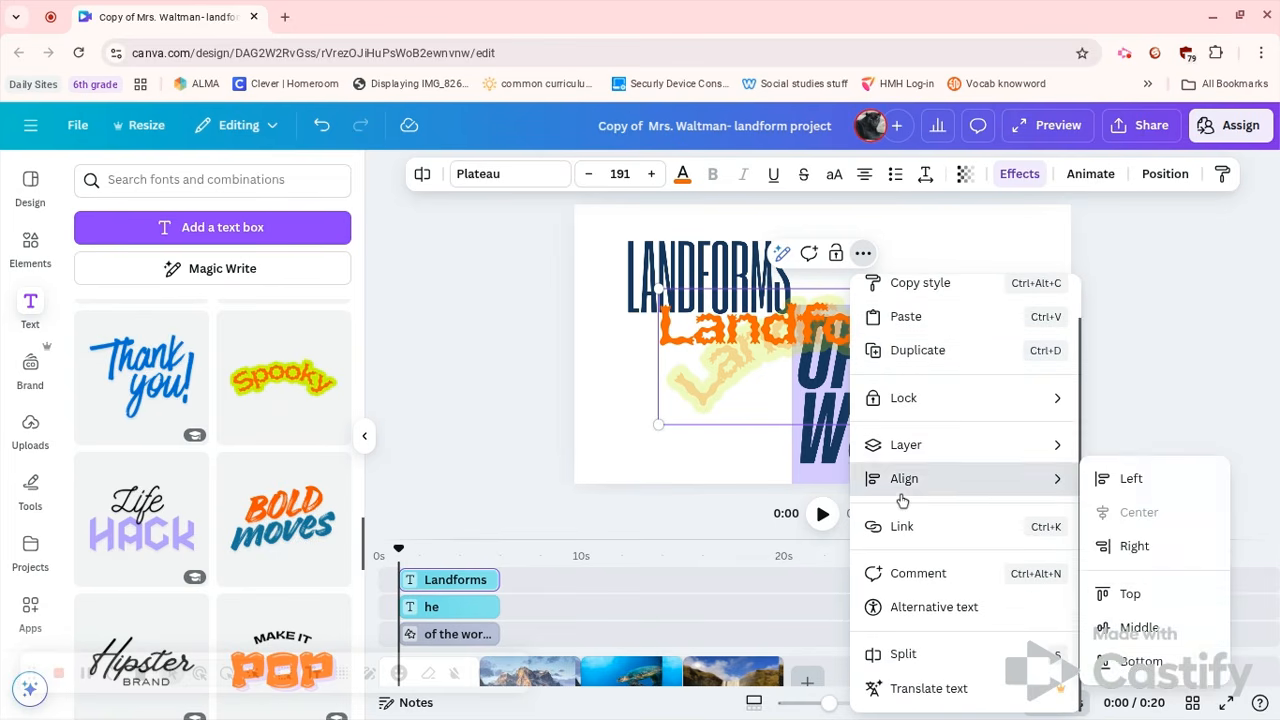
pyautogui.scroll(1, 900, 480)
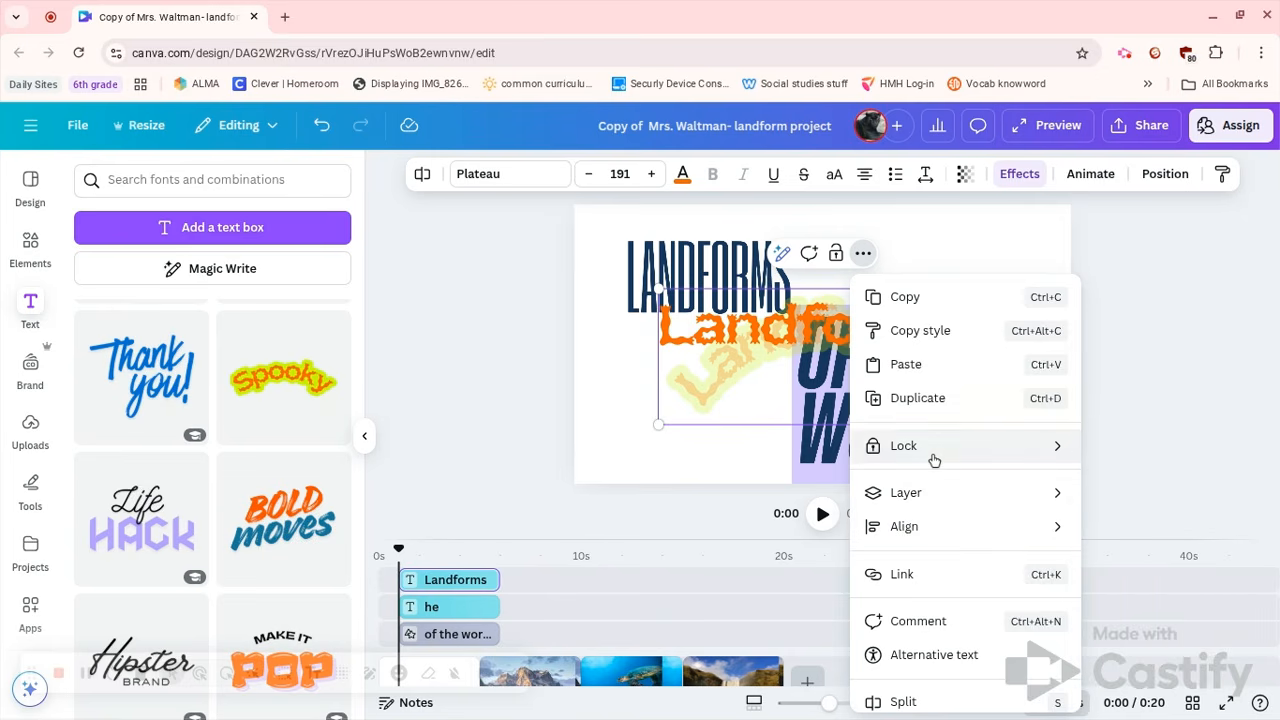
pyautogui.moveTo(931, 457)
pyautogui.scroll(-1, 931, 457)
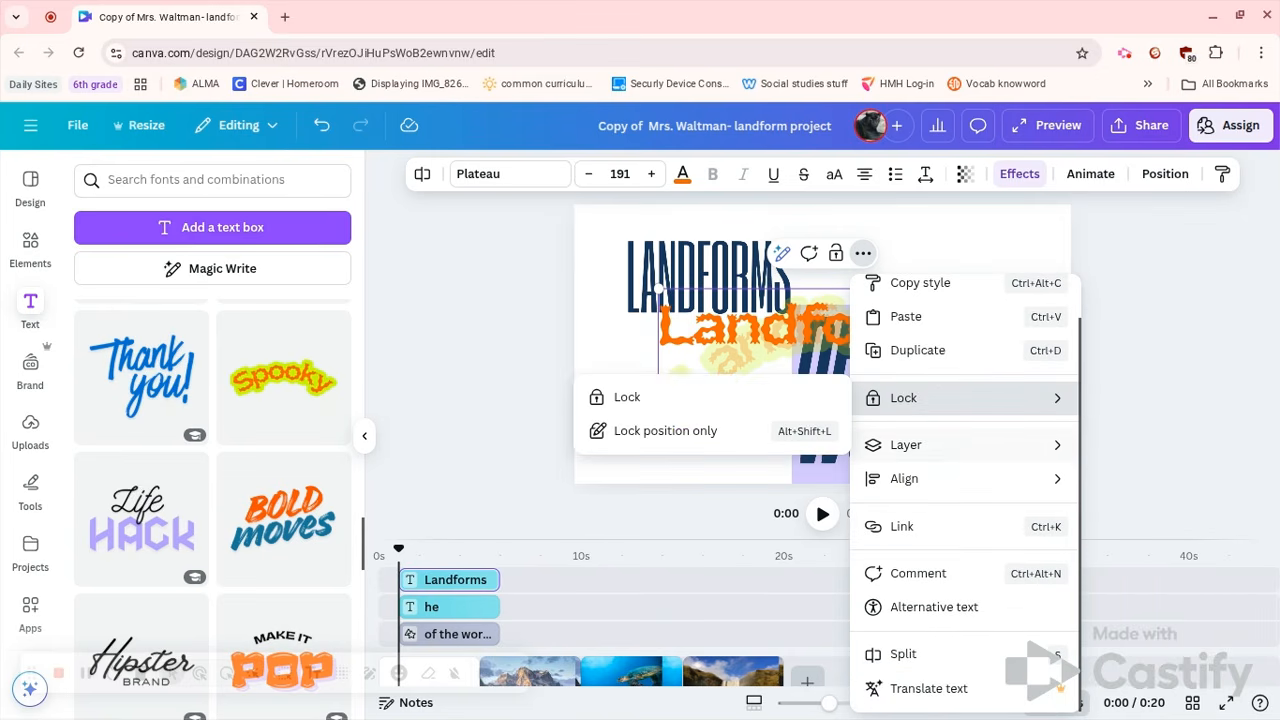
pyautogui.click(1100, 391)
pyautogui.click(893, 342)
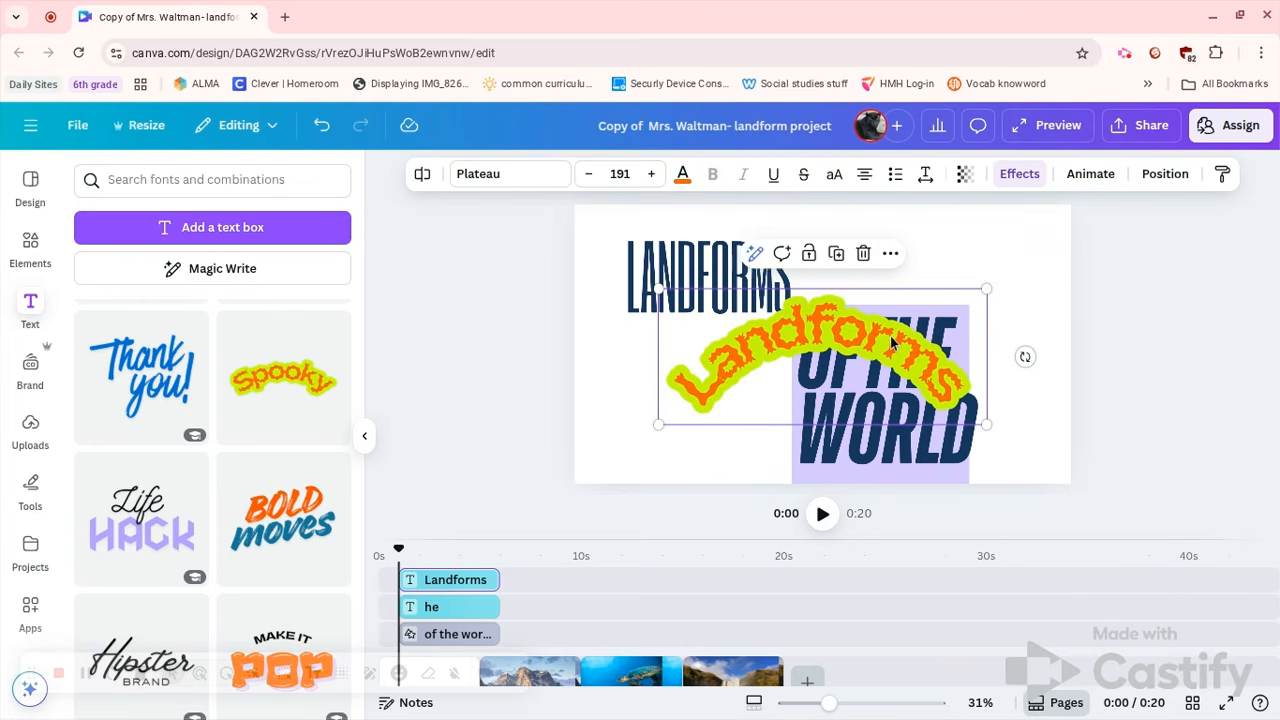
# Delete the "OF THE WORLD" text and its purple background from the title page.
pyautogui.click(893, 342)
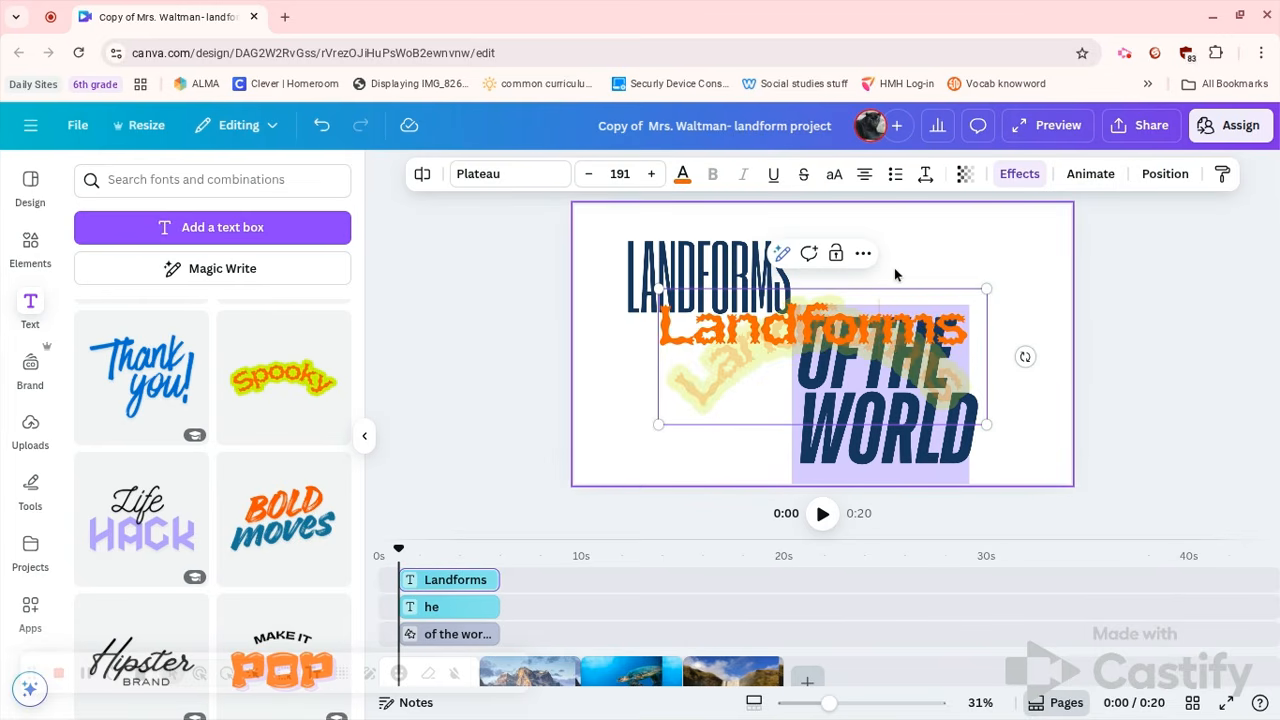
pyautogui.press('BackSpace')
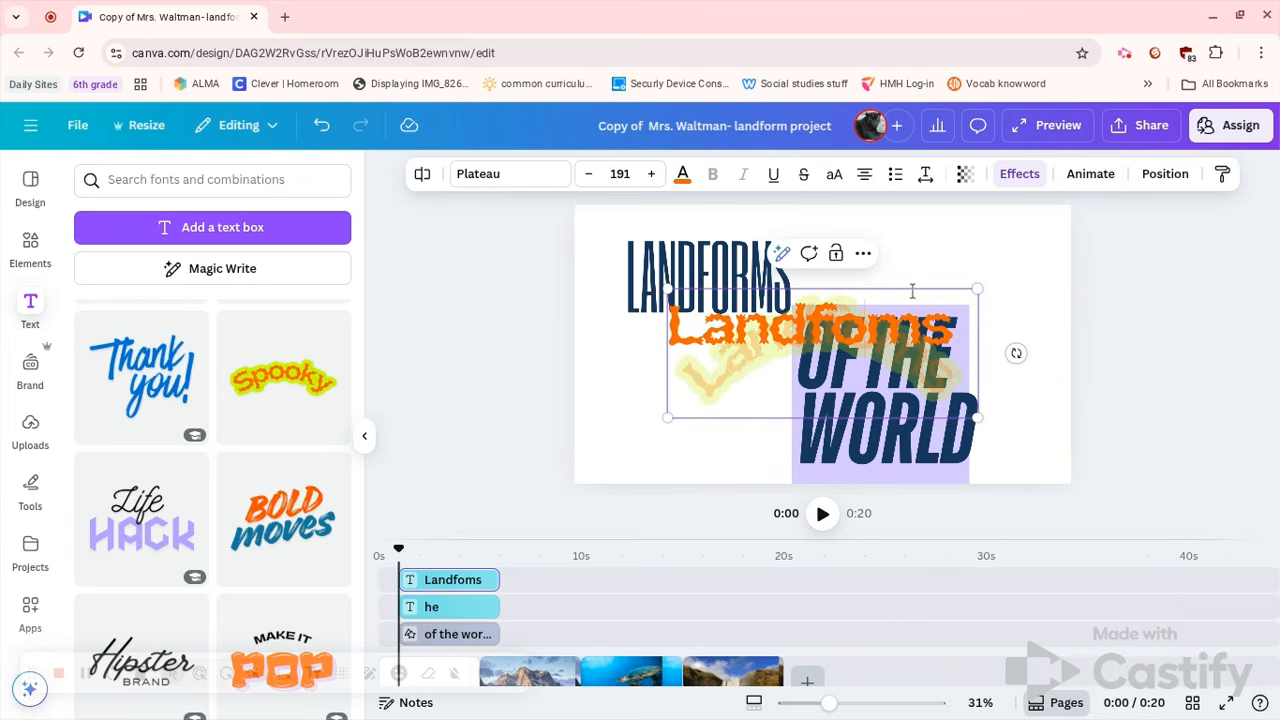
pyautogui.press('Delete')
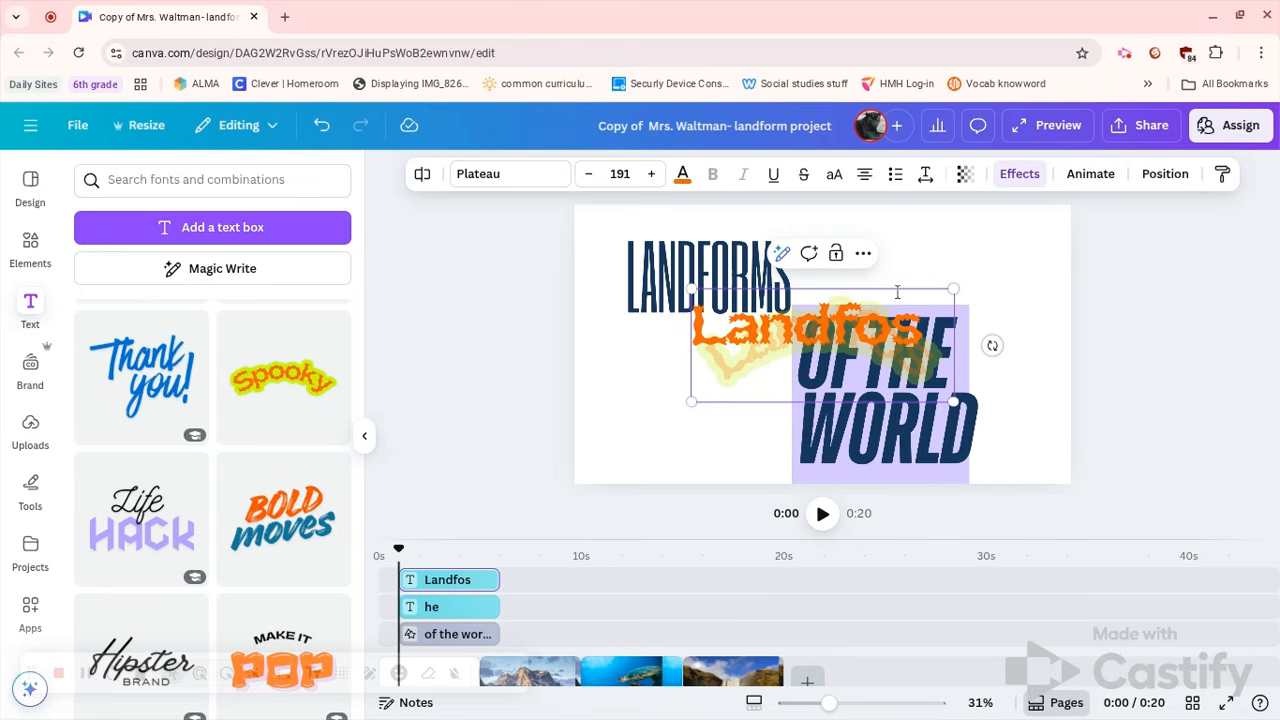
pyautogui.click(962, 346)
pyautogui.press('Delete')
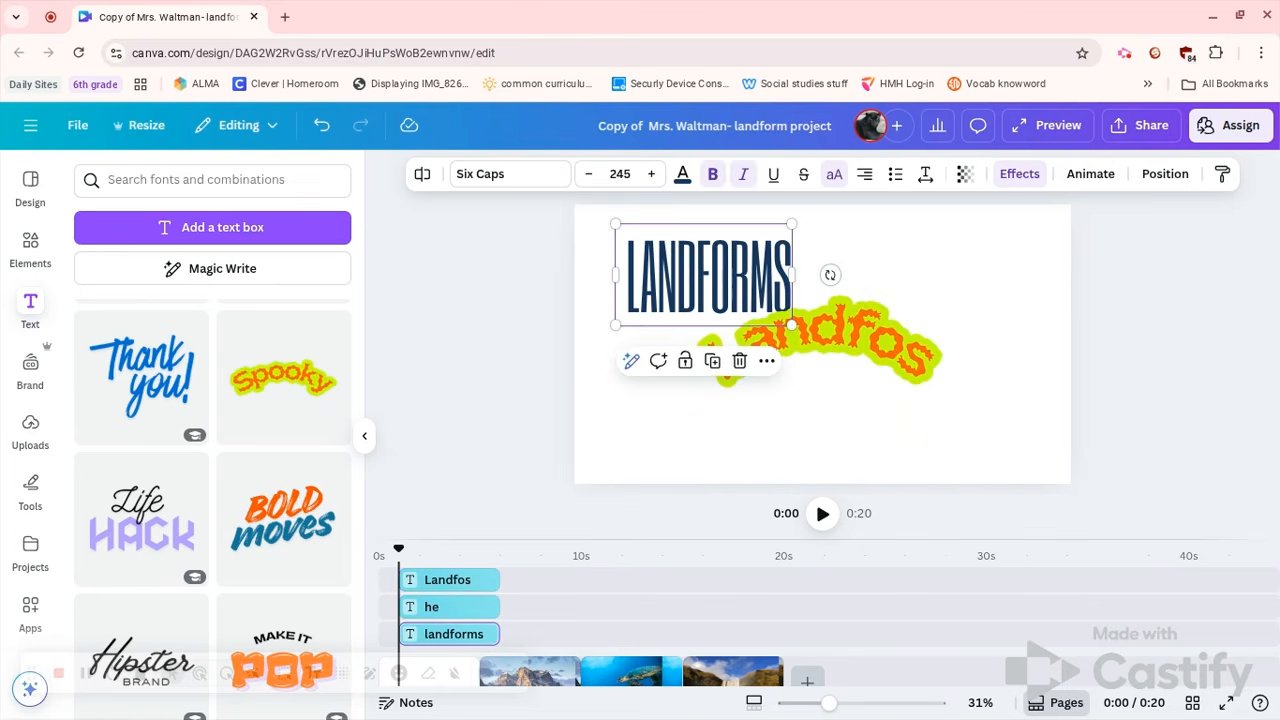
# Correct the orange curved text to read "Landforms" and move it to the right edge of the page.
pyautogui.click(912, 352)
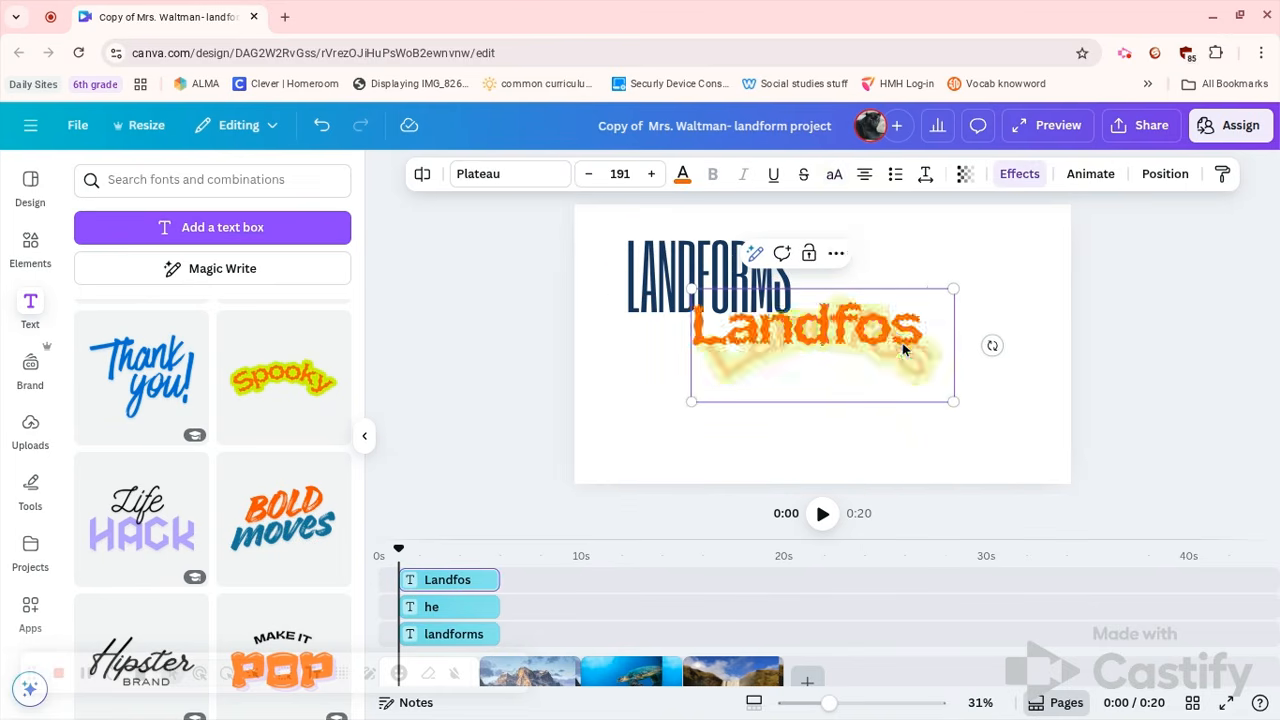
pyautogui.click(898, 337)
pyautogui.write('rms')
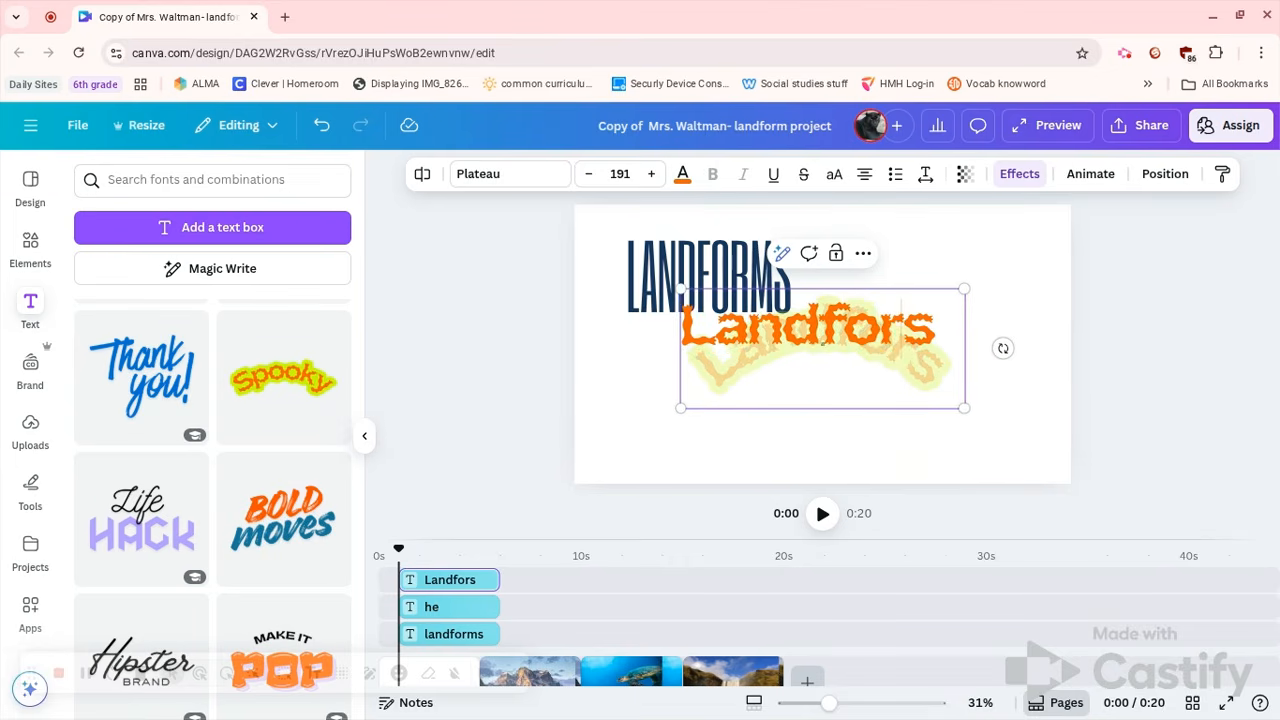
pyautogui.press('BackSpace')
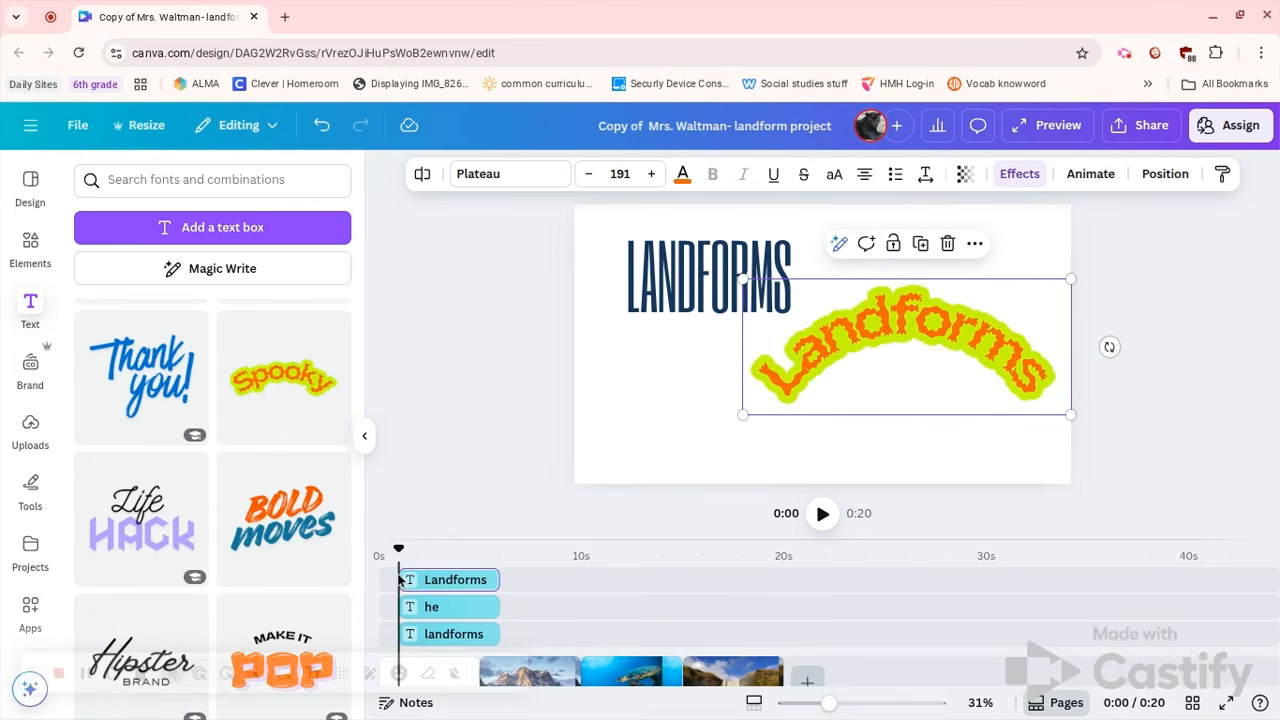
# Delete the orange curved "Landforms" text from the timeline.
pyautogui.scroll(-1, 398, 580)
pyautogui.scroll(1, 398, 580)
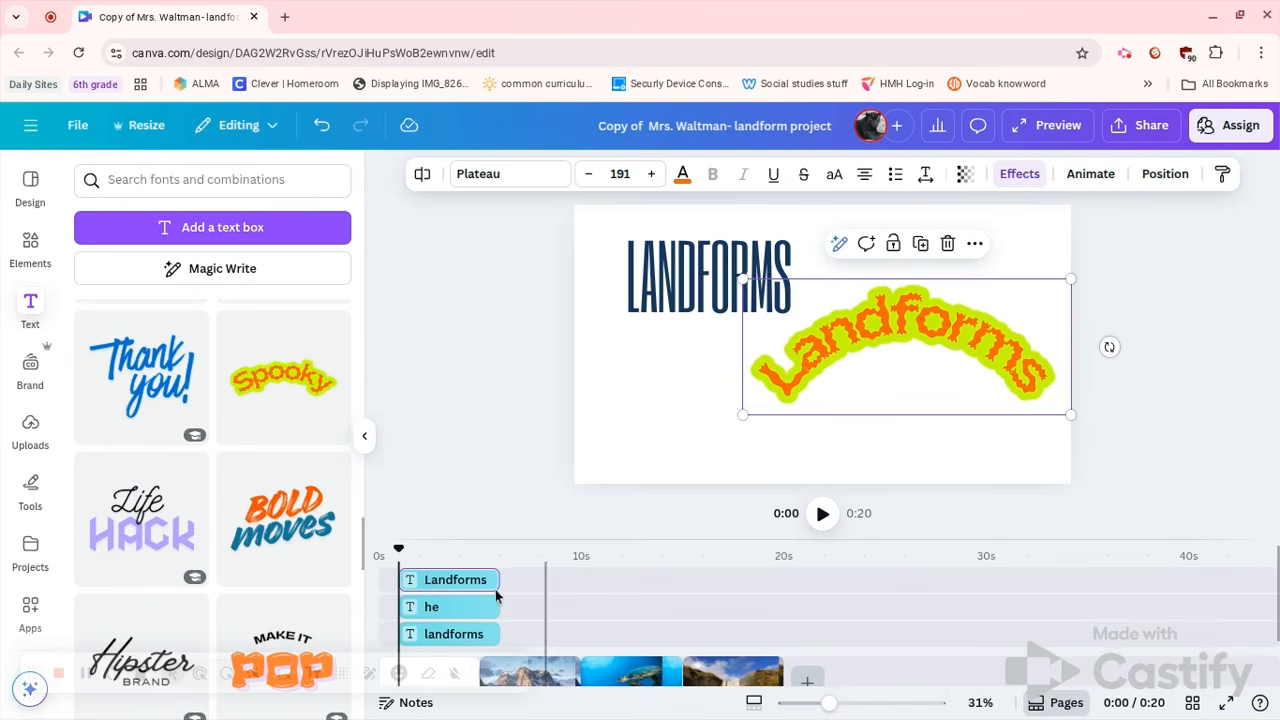
pyautogui.scroll(-2, 489, 590)
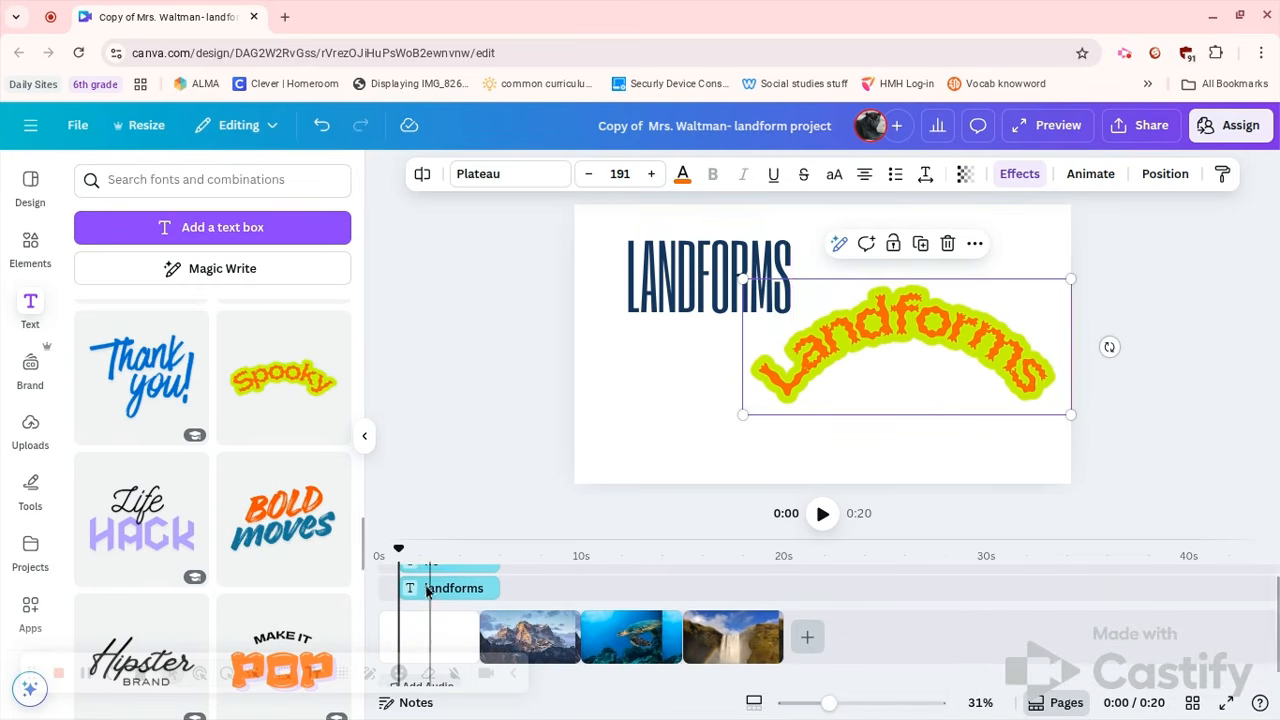
pyautogui.scroll(-1, 441, 611)
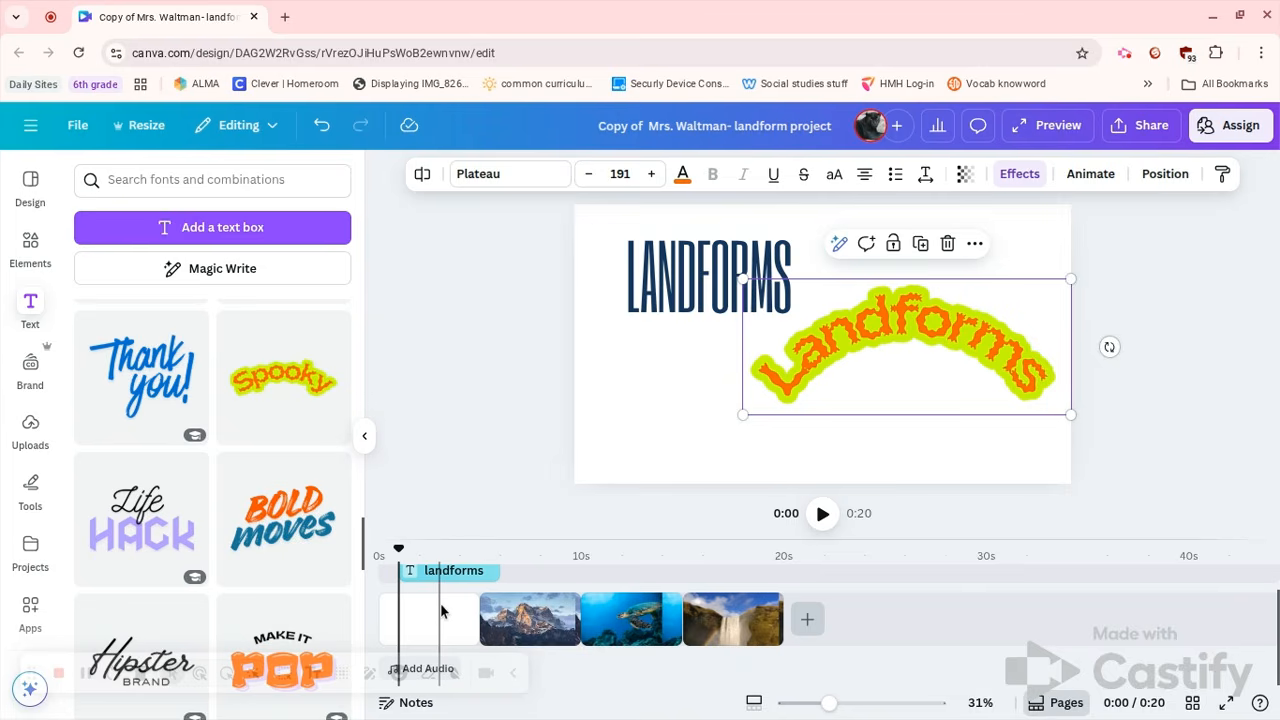
pyautogui.scroll(2, 441, 611)
pyautogui.scroll(-2, 441, 611)
pyautogui.scroll(2, 441, 611)
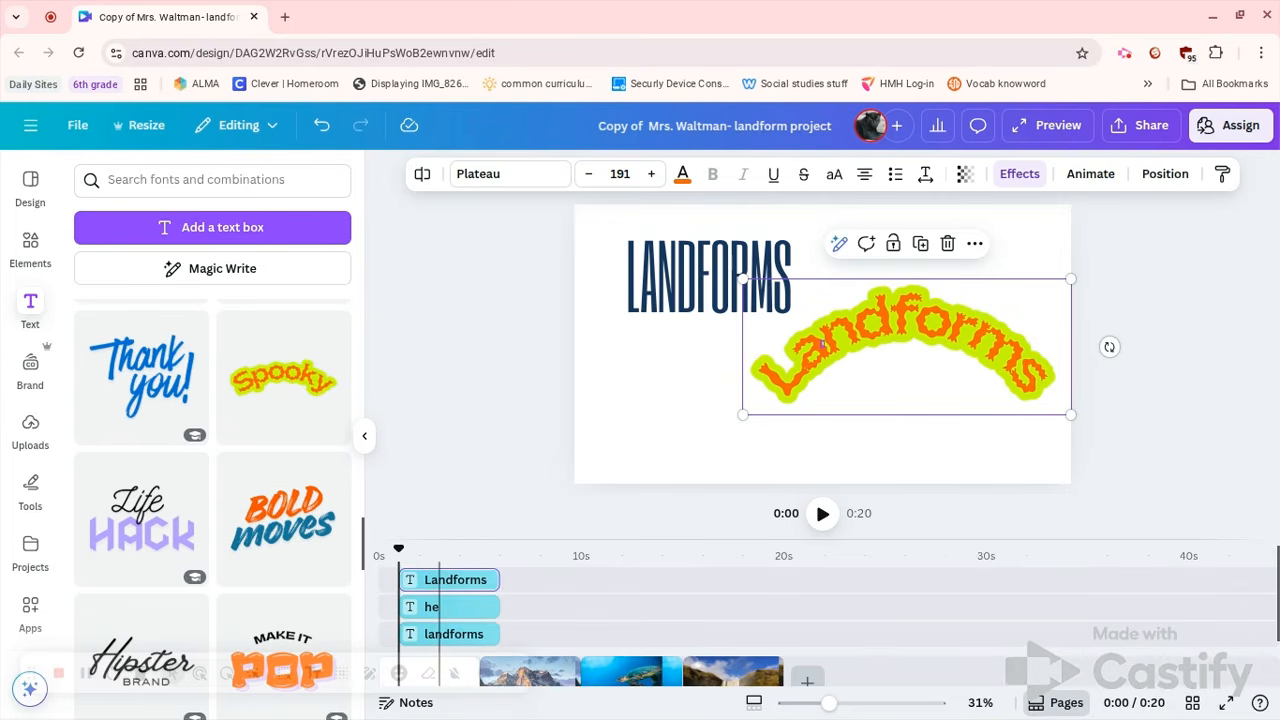
pyautogui.click(508, 583)
pyautogui.click(494, 580)
pyautogui.press('Delete')
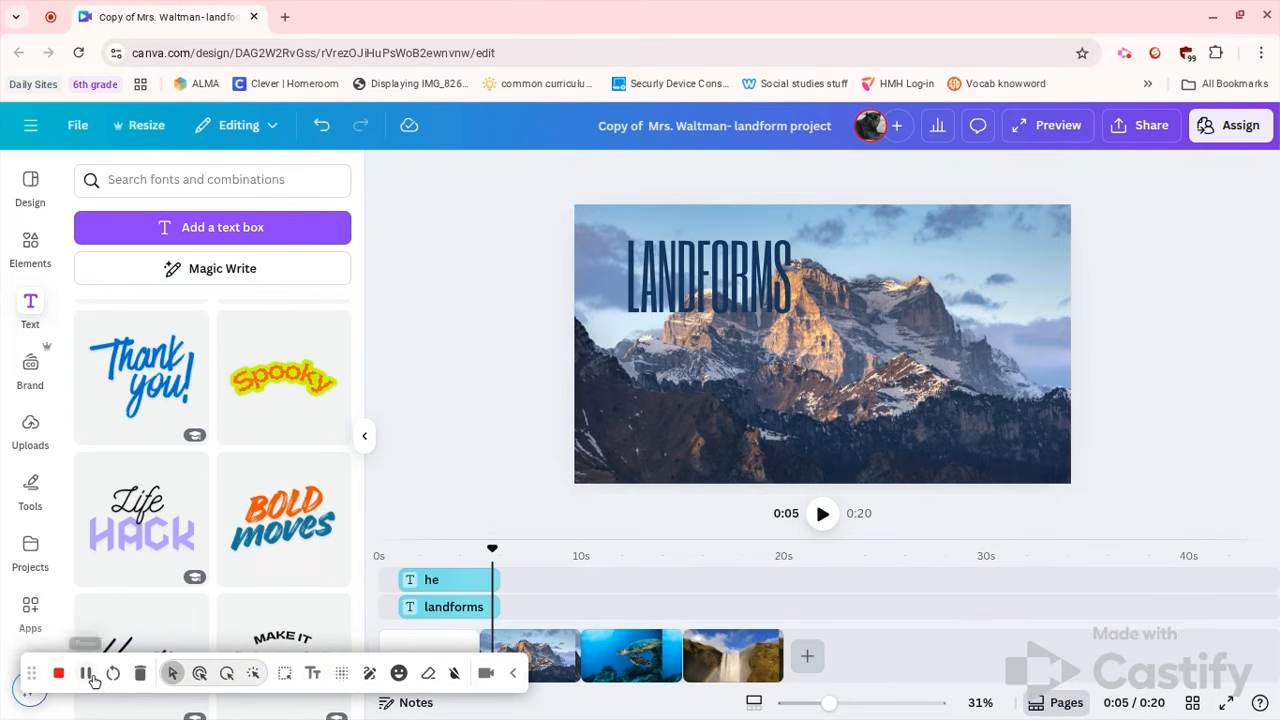
# Adjust the "landforms" text clip to start at 0 s and end together with the blank title page.
pyautogui.scroll(-1, 443, 610)
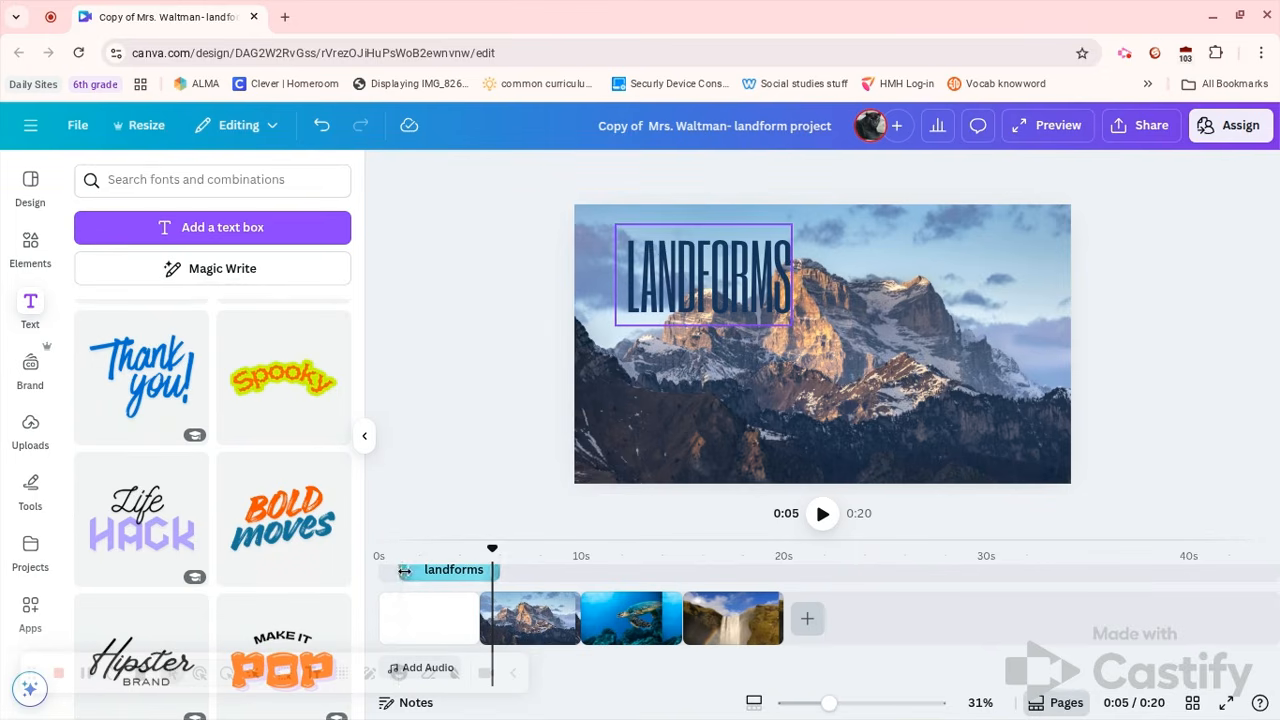
pyautogui.moveTo(387, 571); pyautogui.dragTo(379, 572)
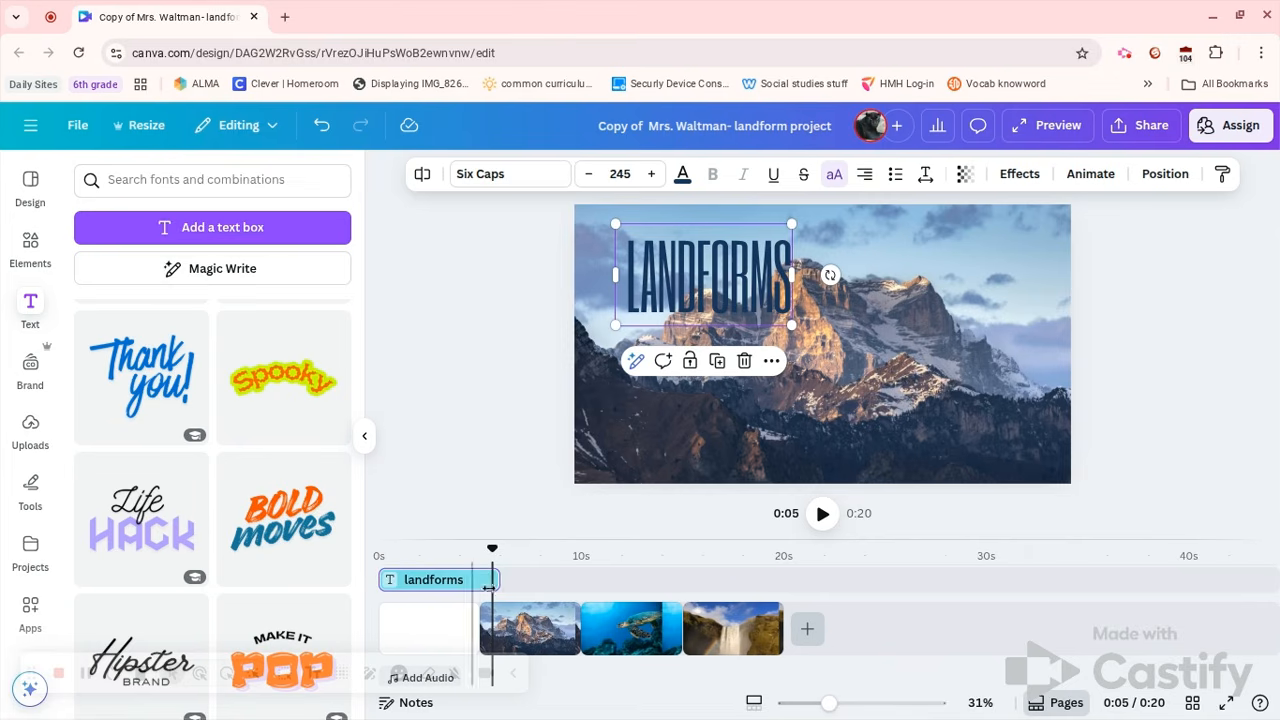
pyautogui.moveTo(490, 580); pyautogui.dragTo(476, 574)
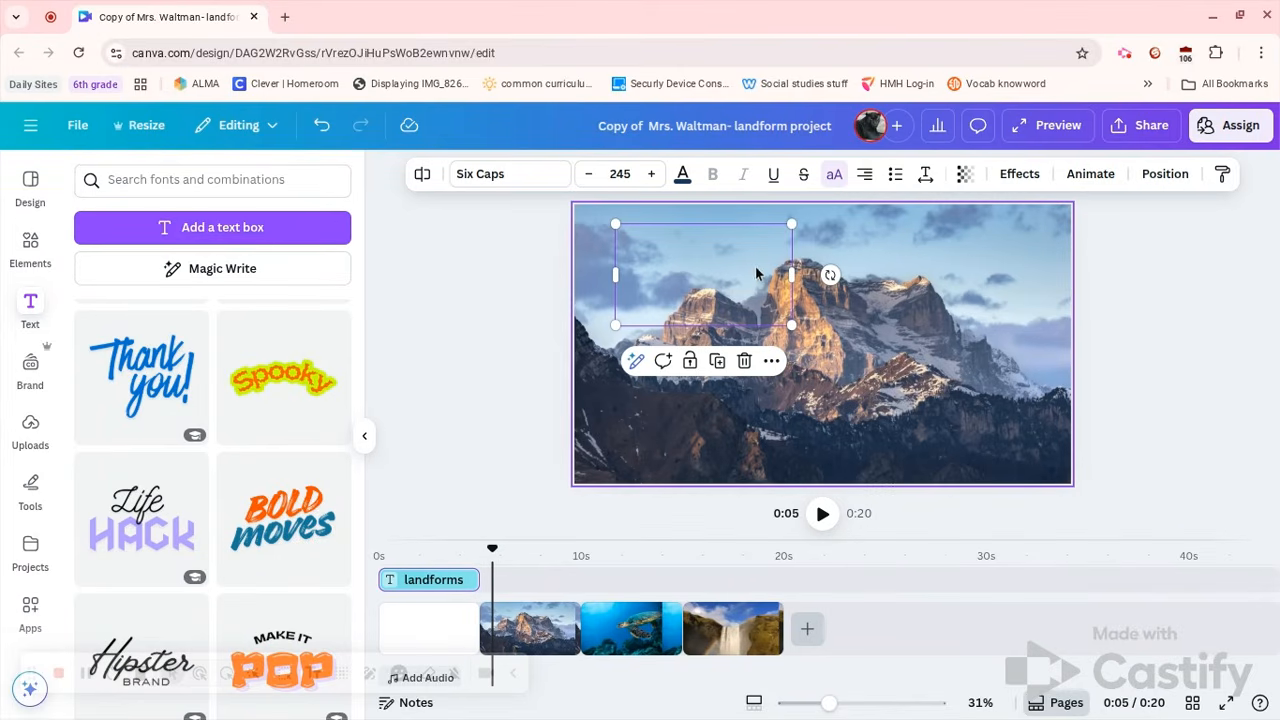
# Delete the dark blue "LANDFORMS" text and fit the remaining "he" text clip to the title page's duration.
pyautogui.click(743, 361)
pyautogui.click(505, 443)
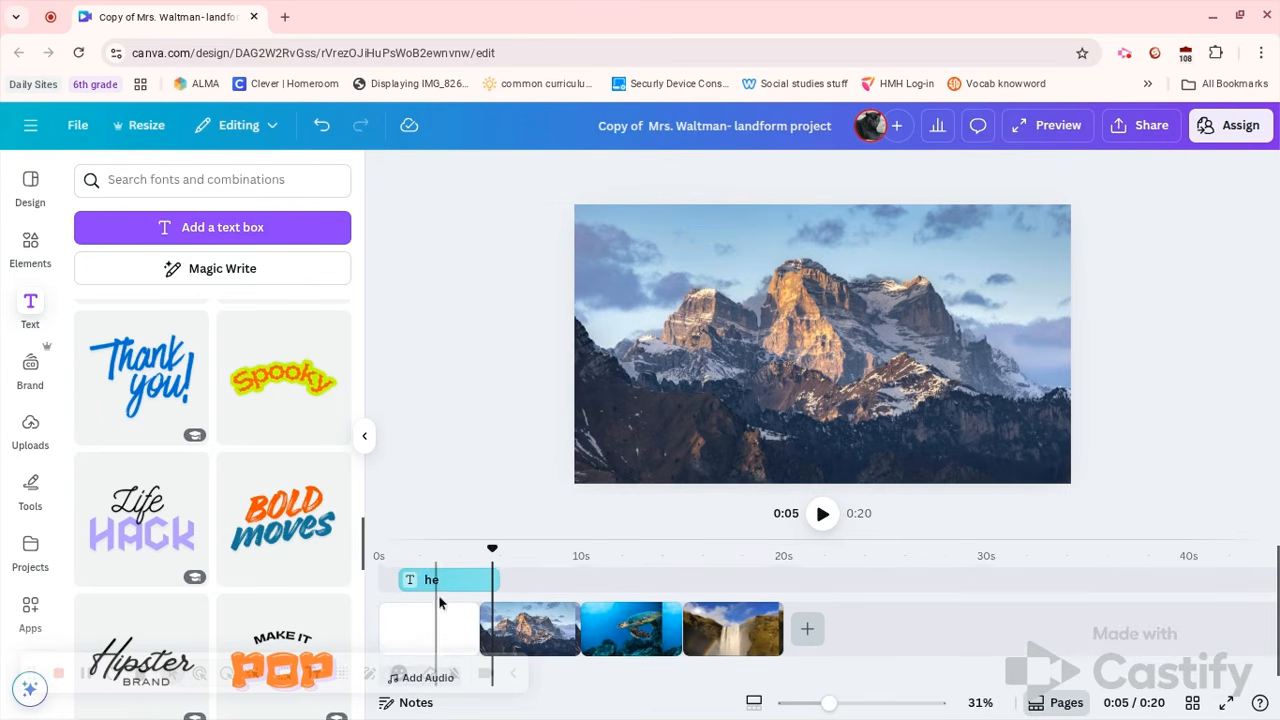
pyautogui.moveTo(437, 588); pyautogui.dragTo(425, 583)
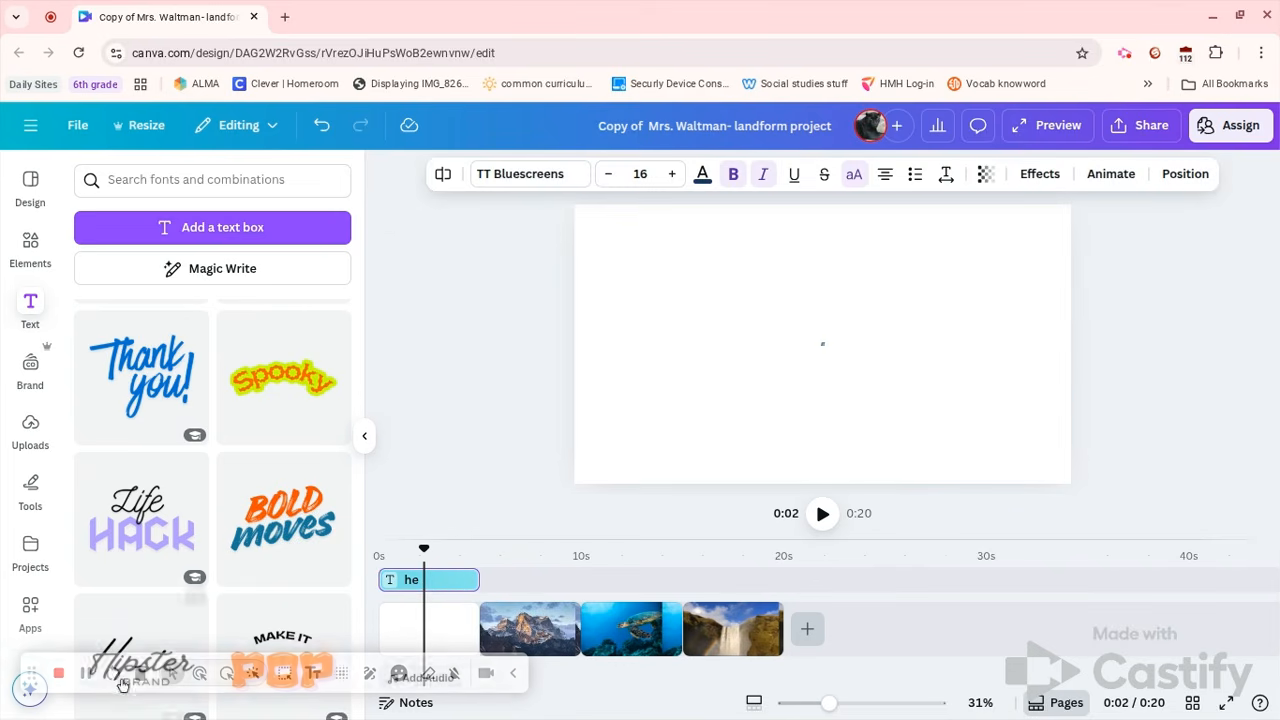
pyautogui.click(90, 677)
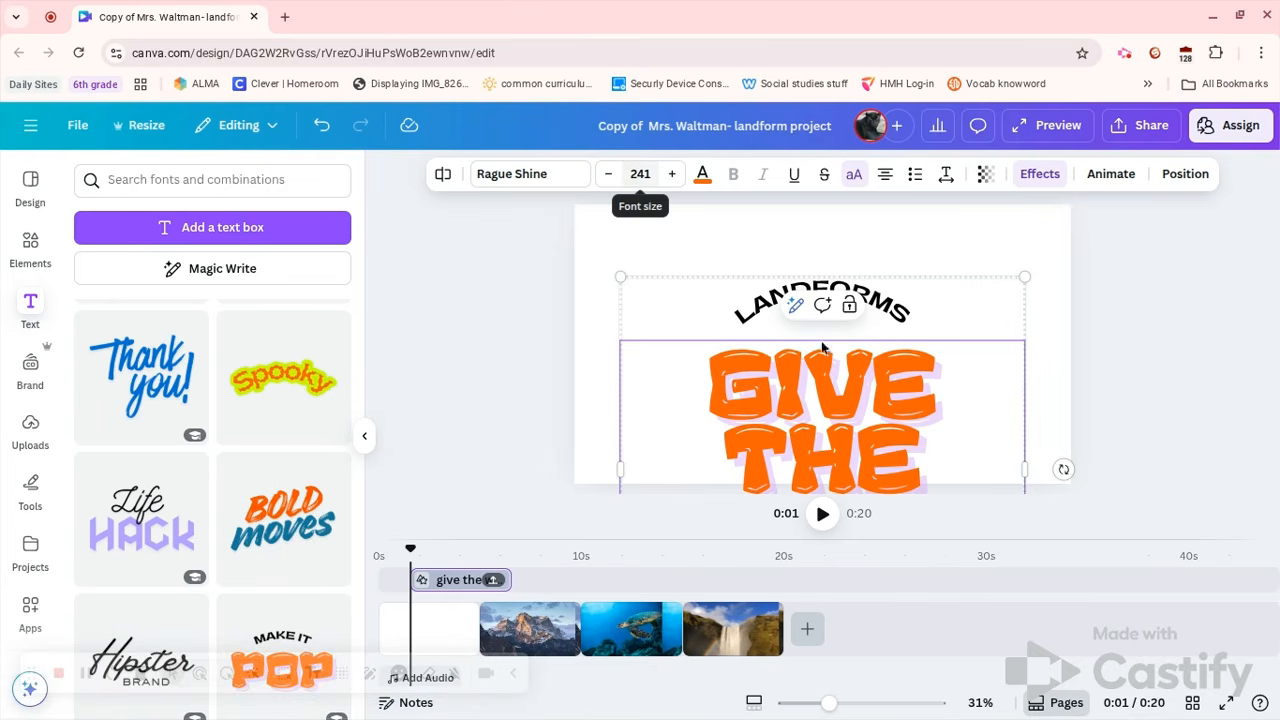
# Reduce the orange "GIVE THE WORLD SHAPE" text to font size 158 and move the title group up to fit the page.
pyautogui.moveTo(943, 457); pyautogui.dragTo(725, 393)
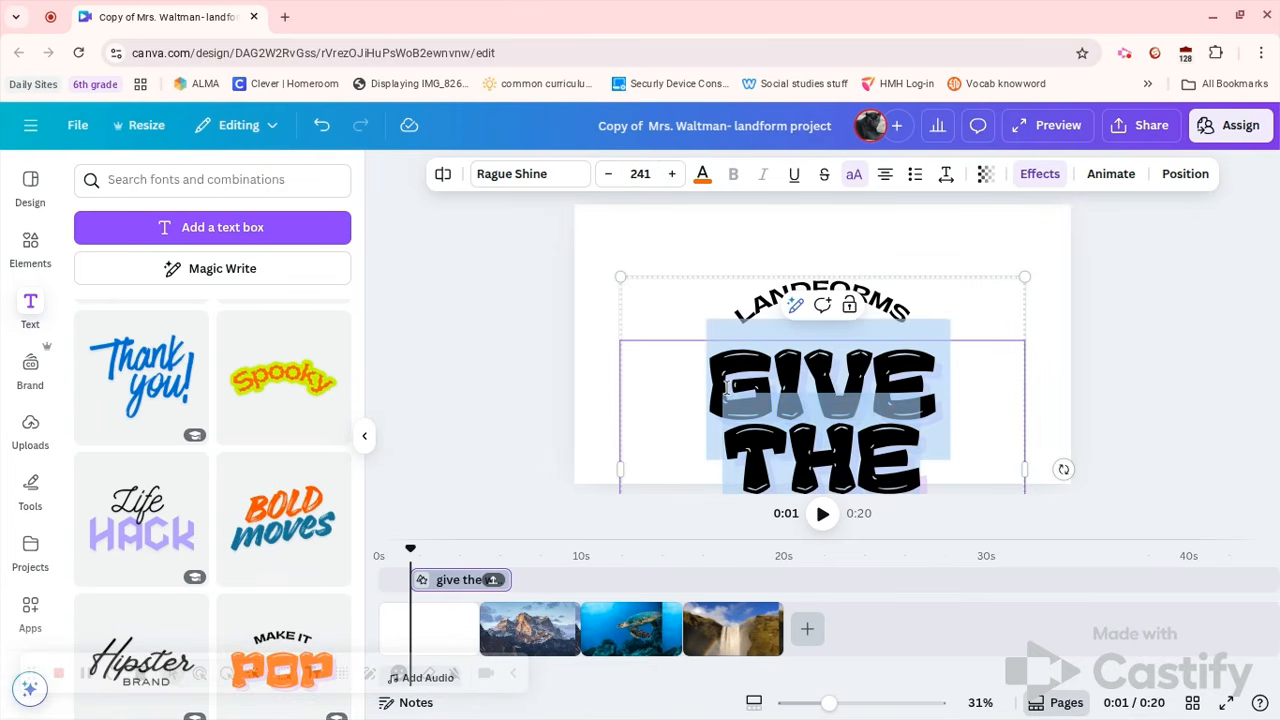
pyautogui.click(607, 174)
pyautogui.click(607, 174)
pyautogui.click(607, 174)
pyautogui.click(607, 174)
pyautogui.click(607, 174)
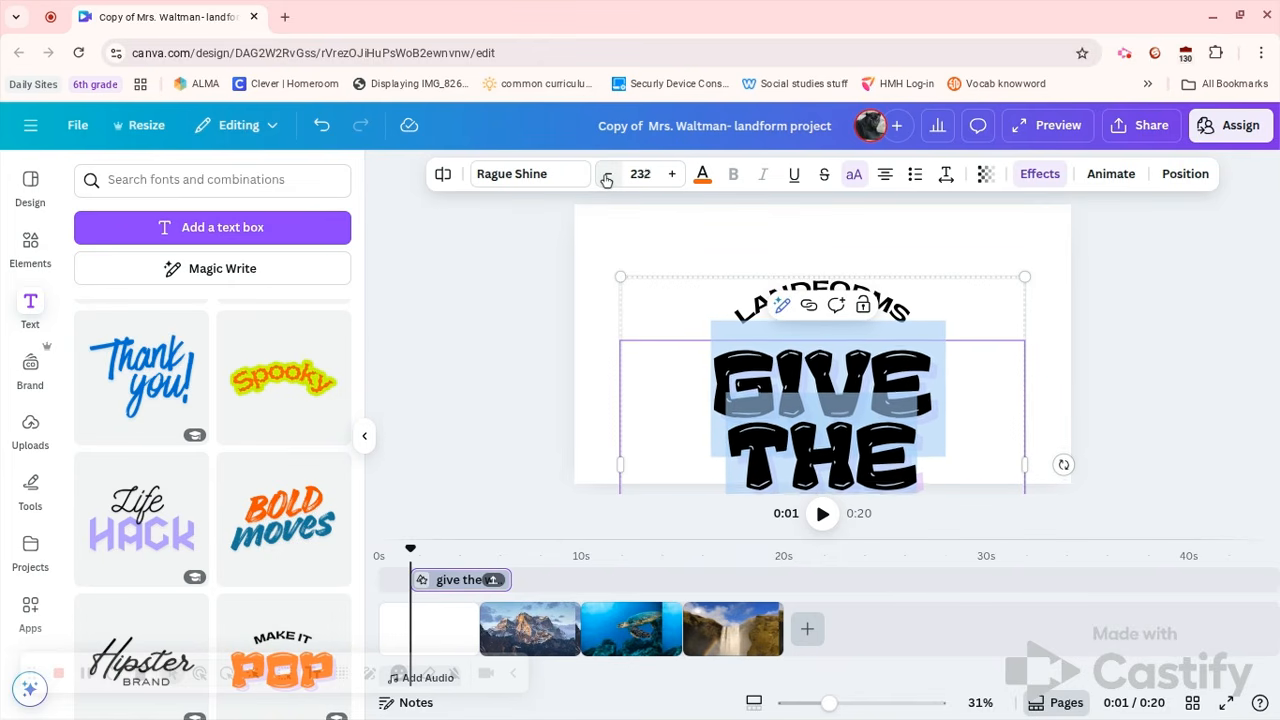
pyautogui.click(607, 174)
pyautogui.click(607, 174)
pyautogui.click(607, 174)
pyautogui.click(607, 174)
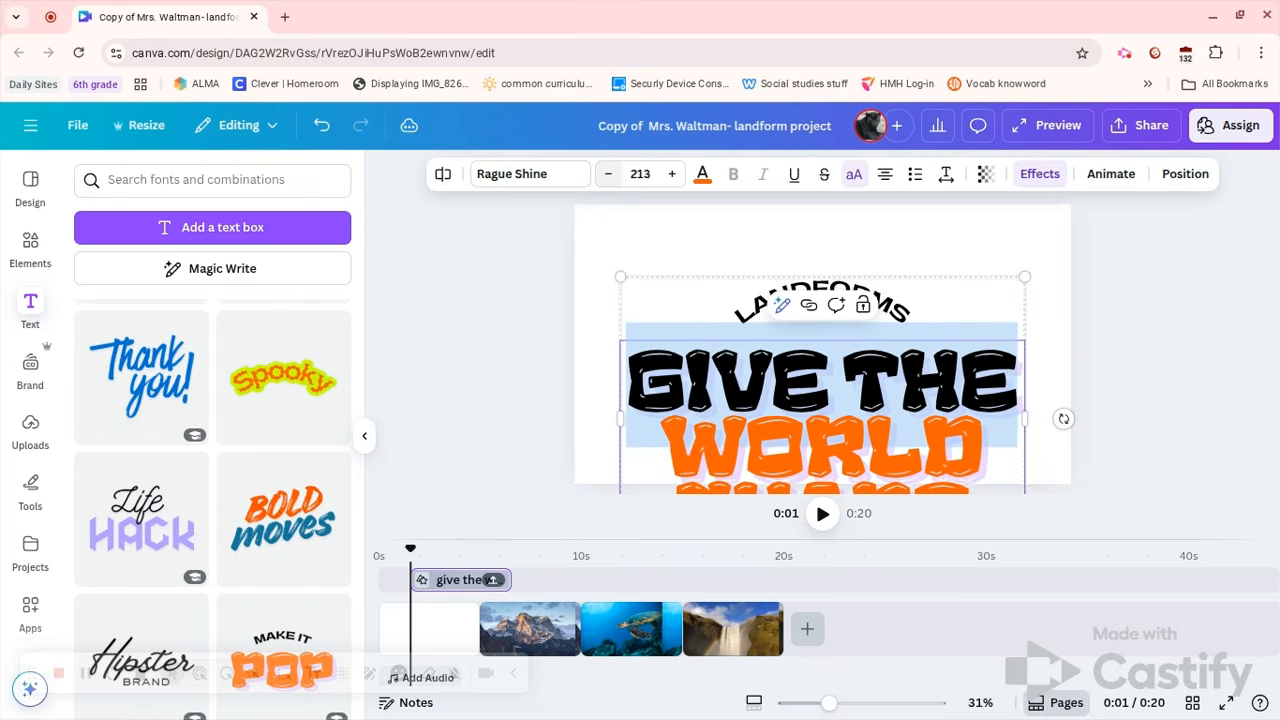
pyautogui.click(607, 174)
pyautogui.click(607, 174)
pyautogui.click(607, 174)
pyautogui.click(607, 174)
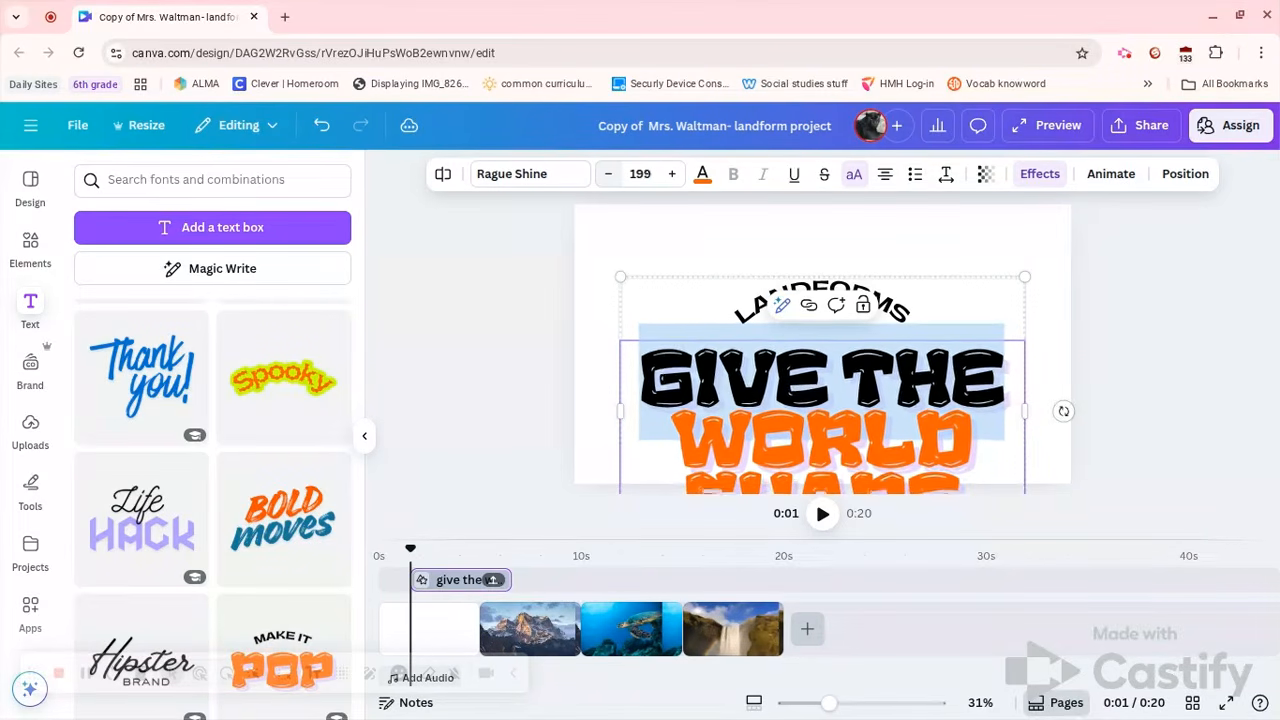
pyautogui.click(607, 174)
pyautogui.click(607, 174)
pyautogui.click(607, 174)
pyautogui.click(607, 174)
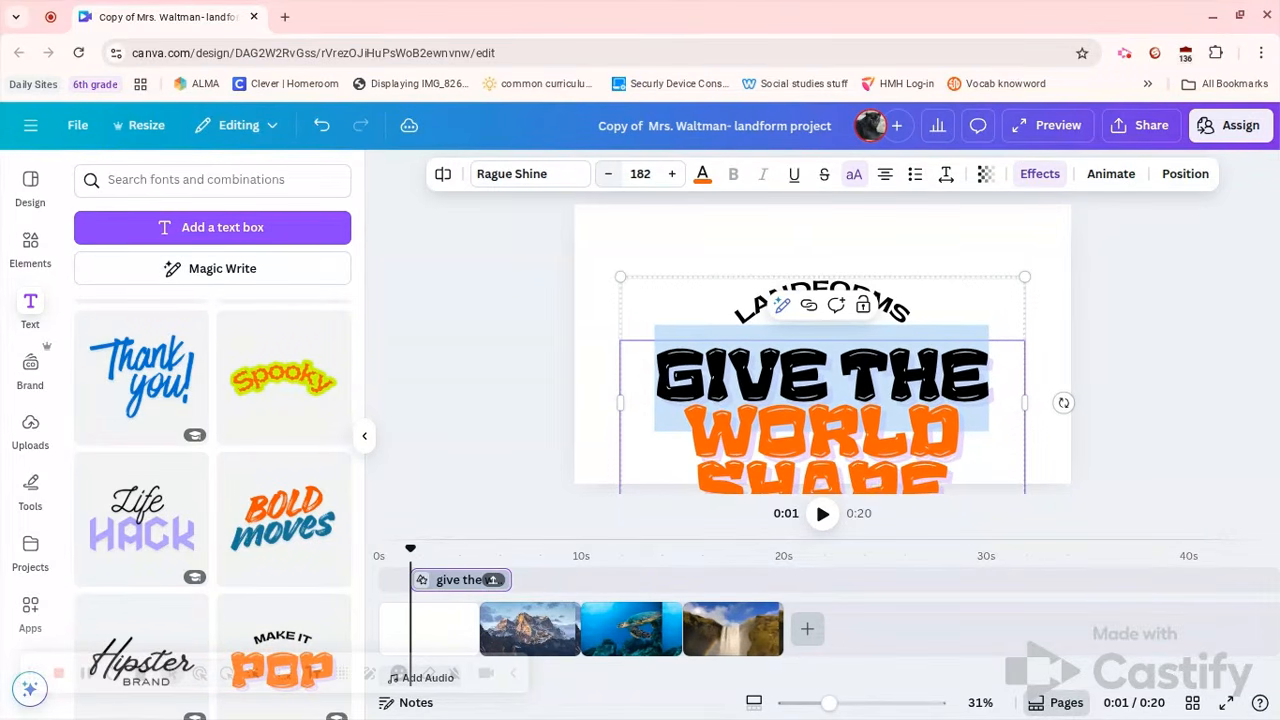
pyautogui.click(607, 174)
pyautogui.click(607, 174)
pyautogui.click(607, 174)
pyautogui.click(607, 174)
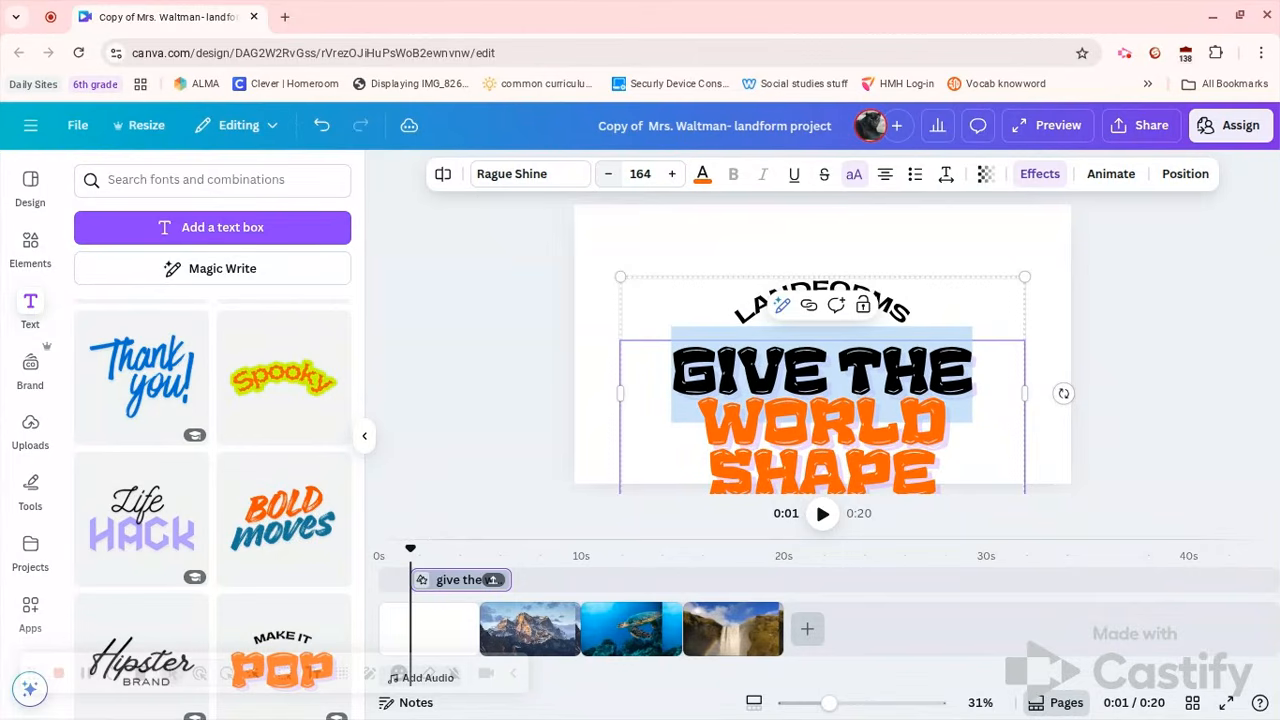
pyautogui.click(607, 174)
pyautogui.click(607, 174)
pyautogui.click(607, 174)
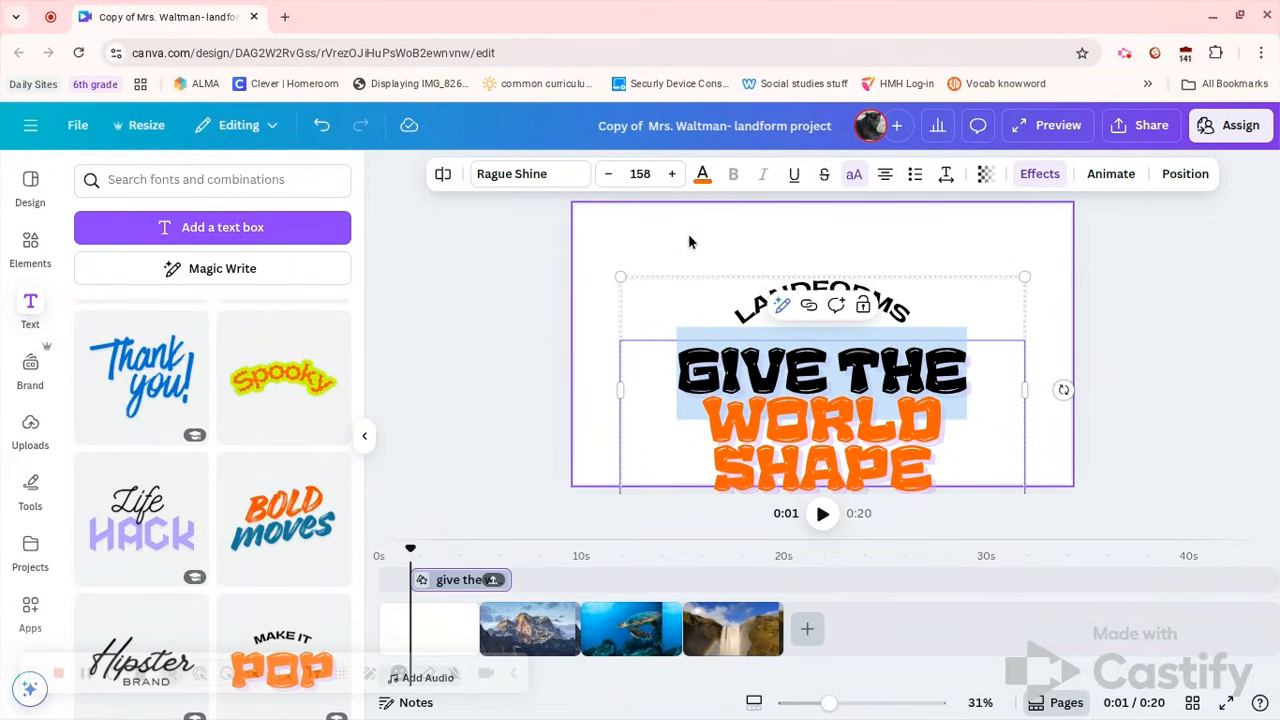
pyautogui.click(686, 232)
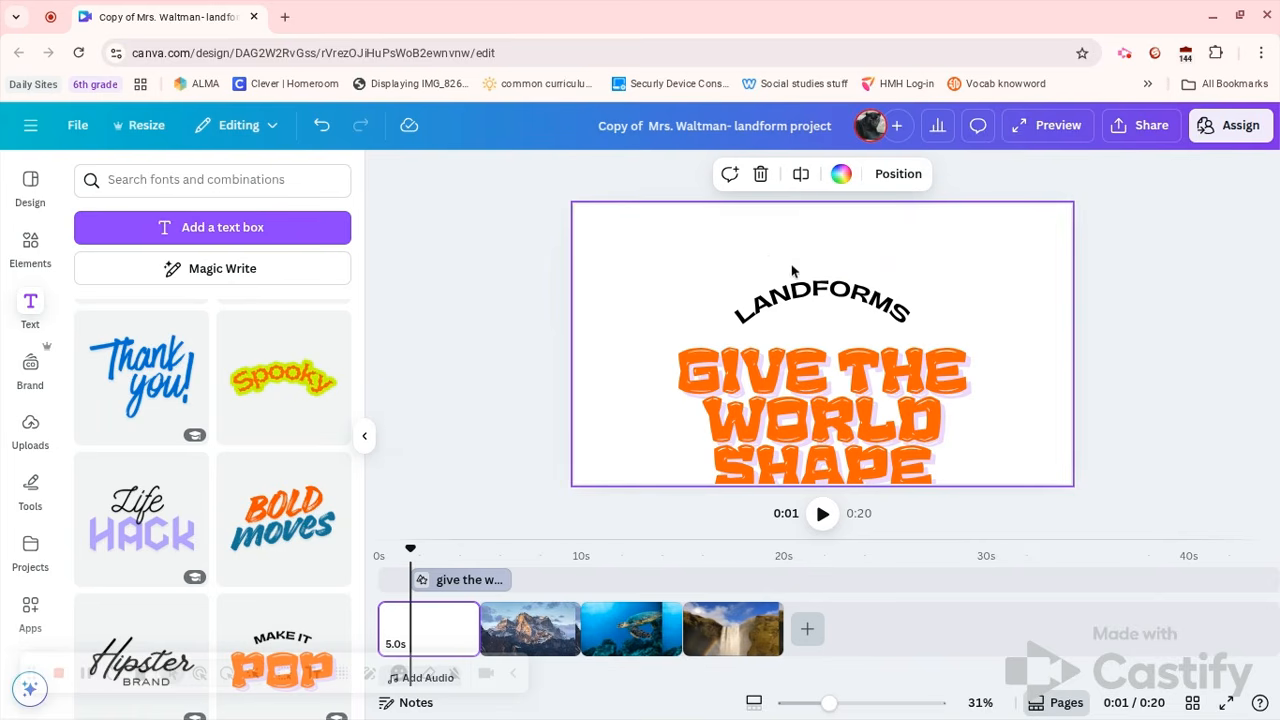
pyautogui.moveTo(866, 410); pyautogui.dragTo(866, 355)
pyautogui.click(1029, 405)
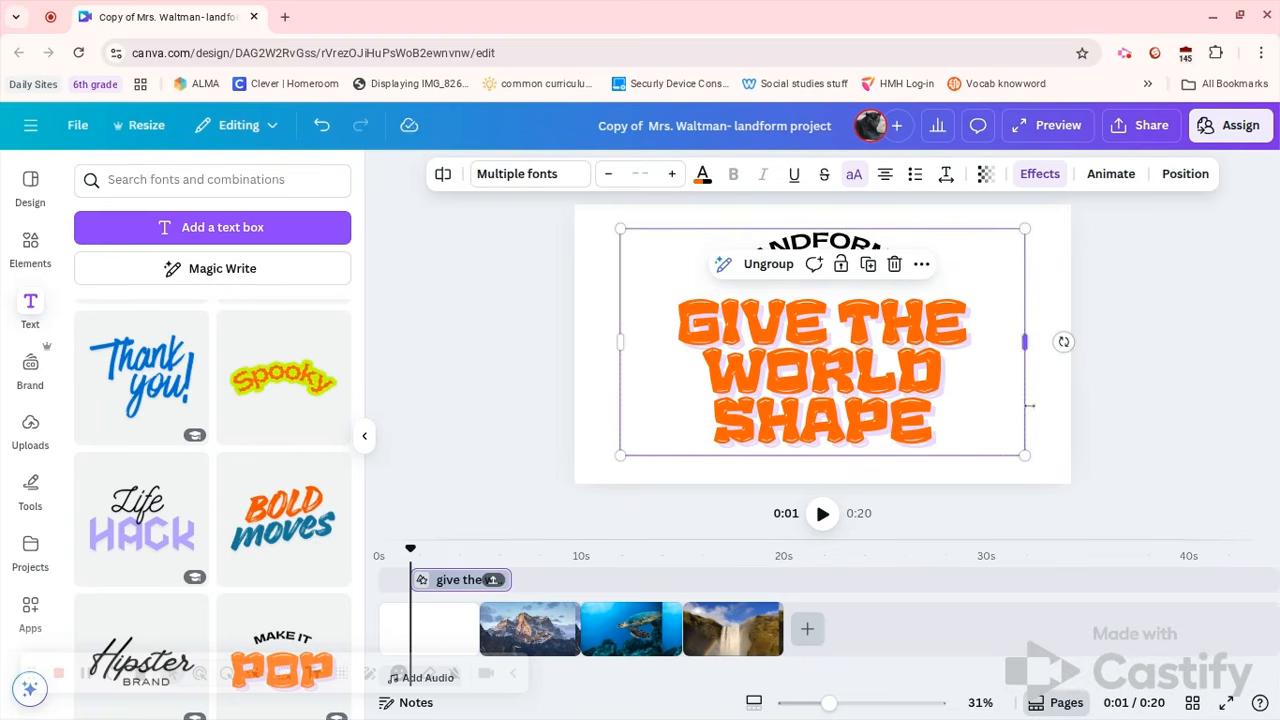
# Recolor the curved "LANDFORMS" text above the orange title in the light purple document color.
pyautogui.click(847, 222)
pyautogui.doubleClick(844, 235)
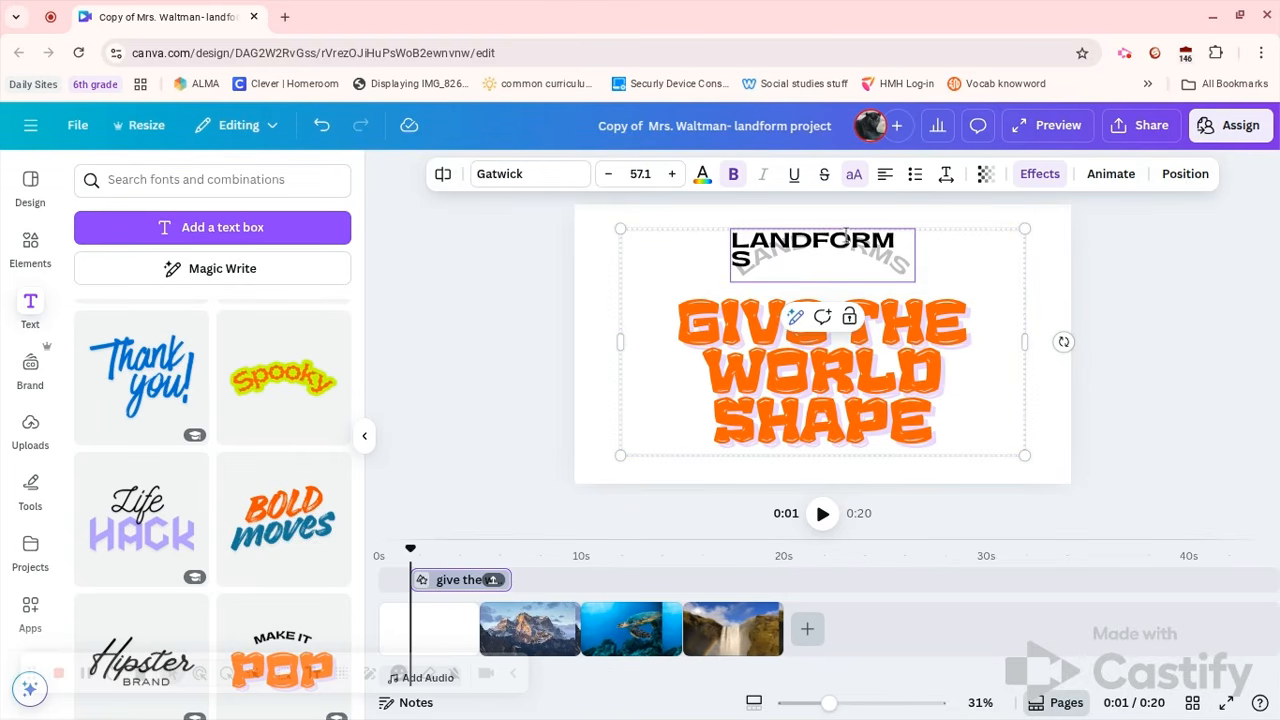
pyautogui.doubleClick(843, 250)
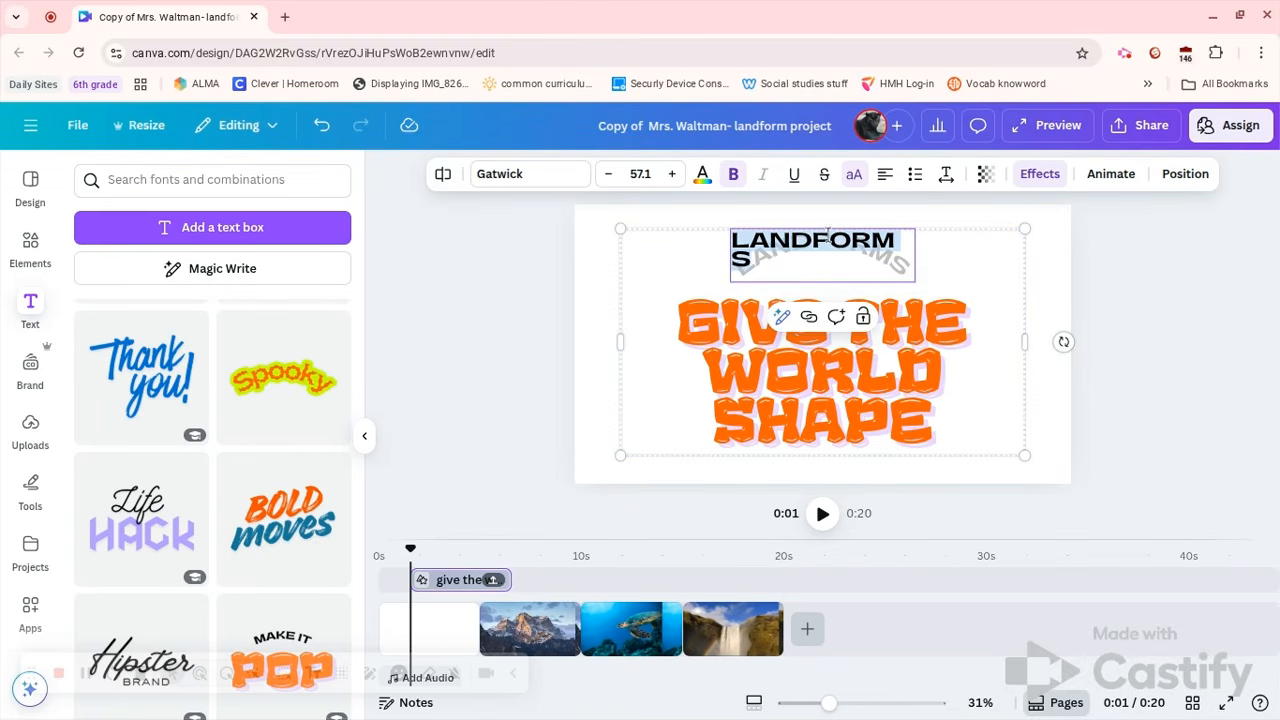
pyautogui.click(703, 176)
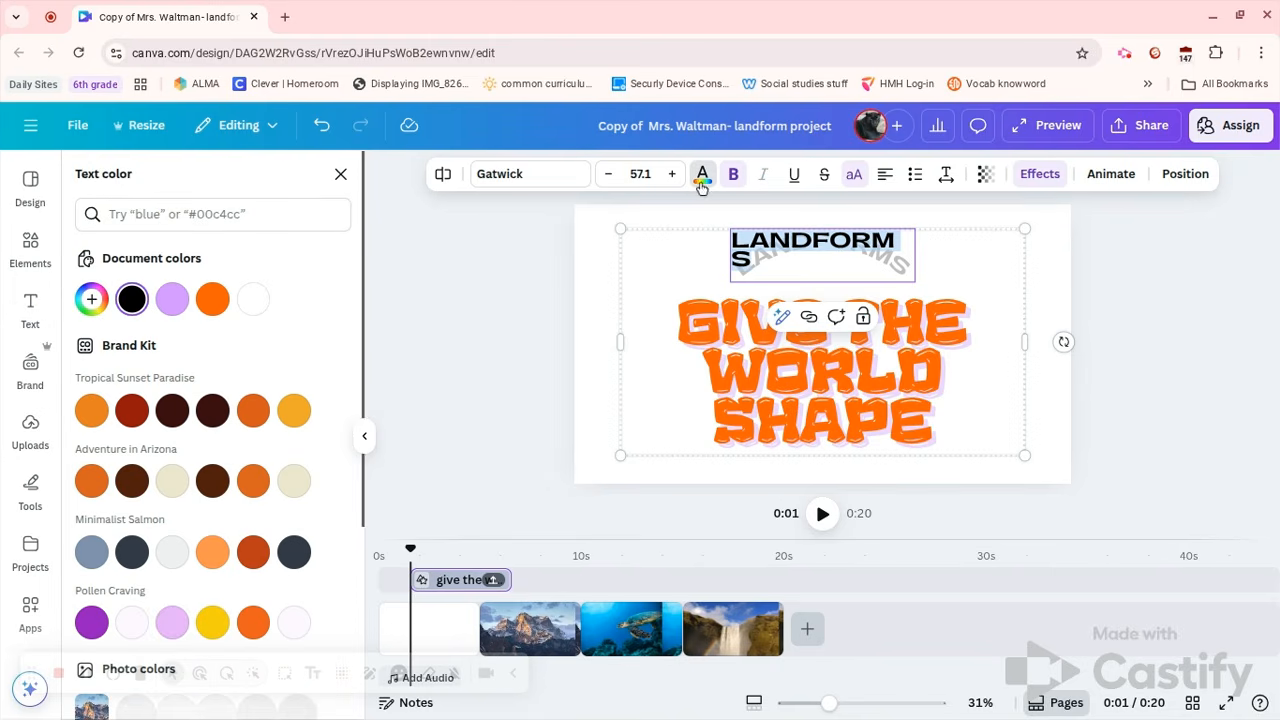
pyautogui.click(173, 297)
pyautogui.click(1001, 414)
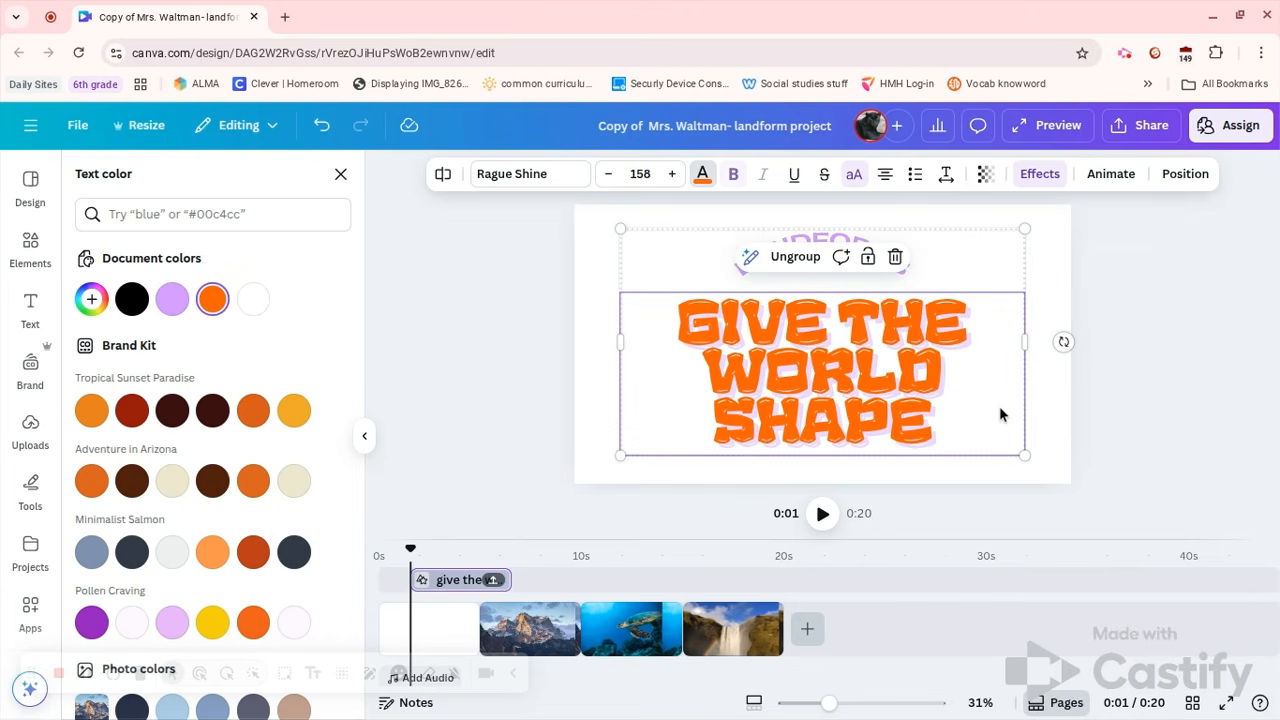
pyautogui.click(1062, 300)
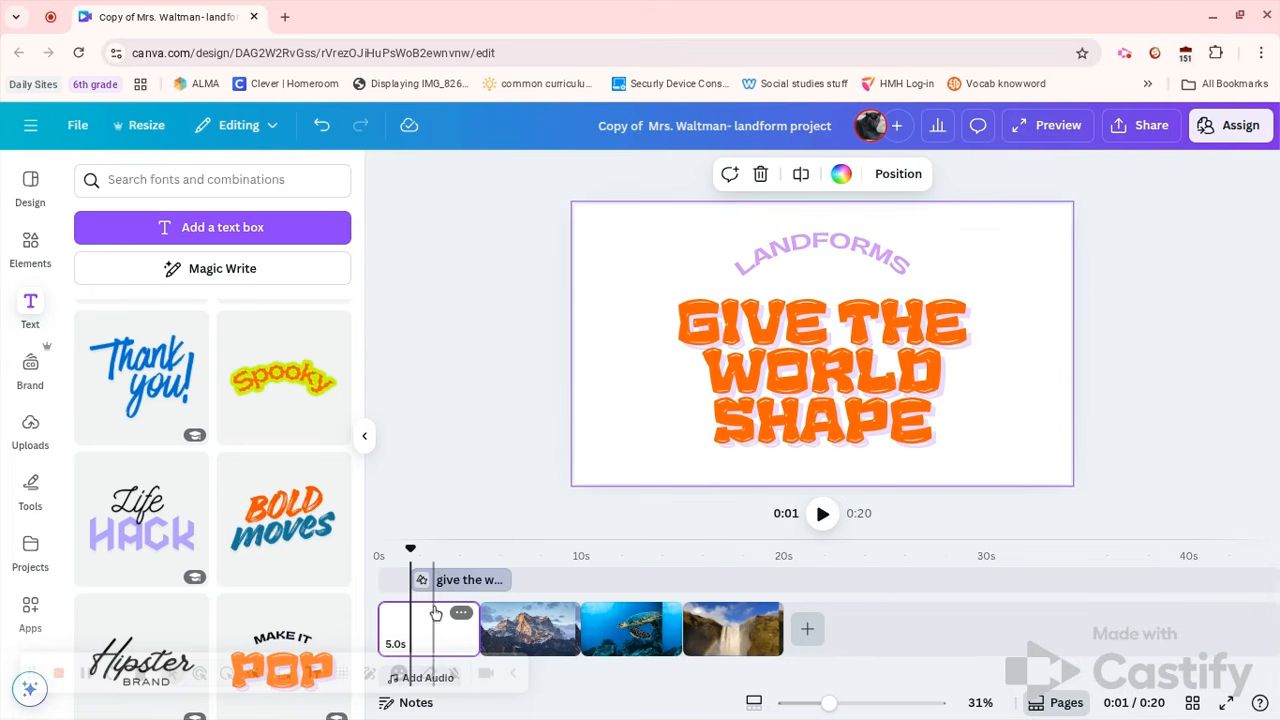
# Move the title text clip to start at 0 s and trim its end to 4.6 s.
pyautogui.moveTo(446, 581); pyautogui.dragTo(418, 580)
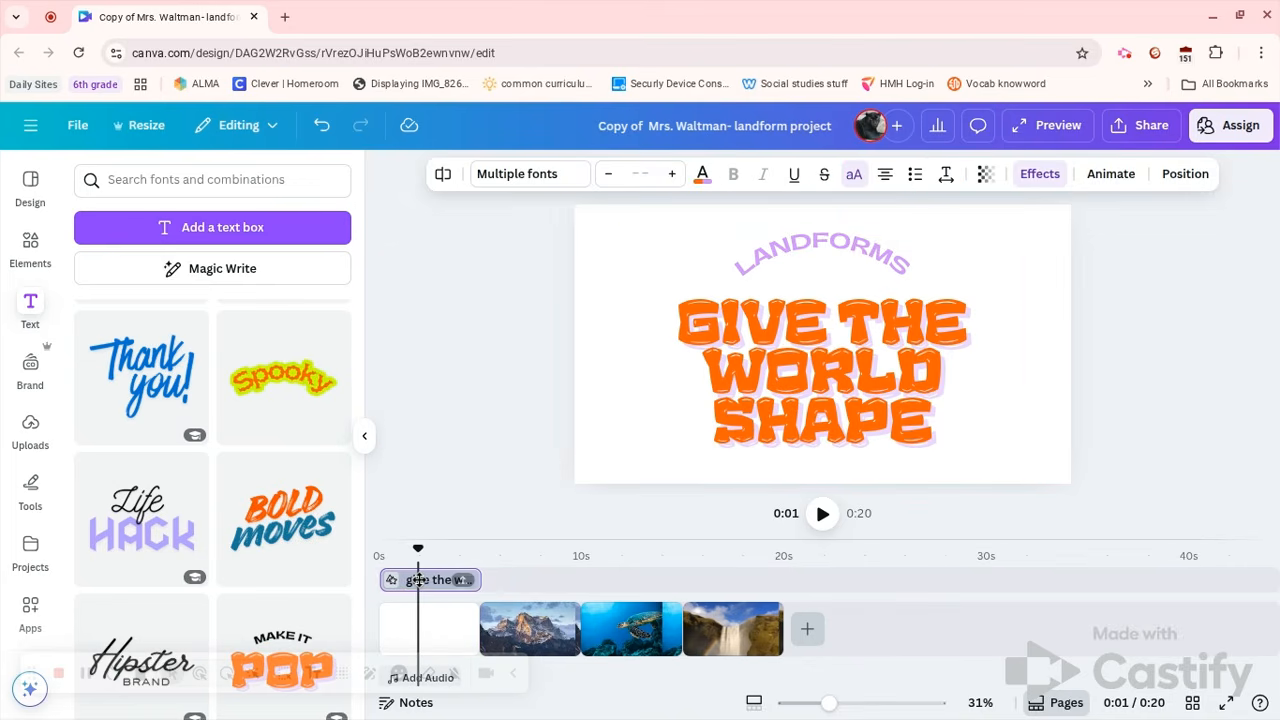
pyautogui.click(470, 583)
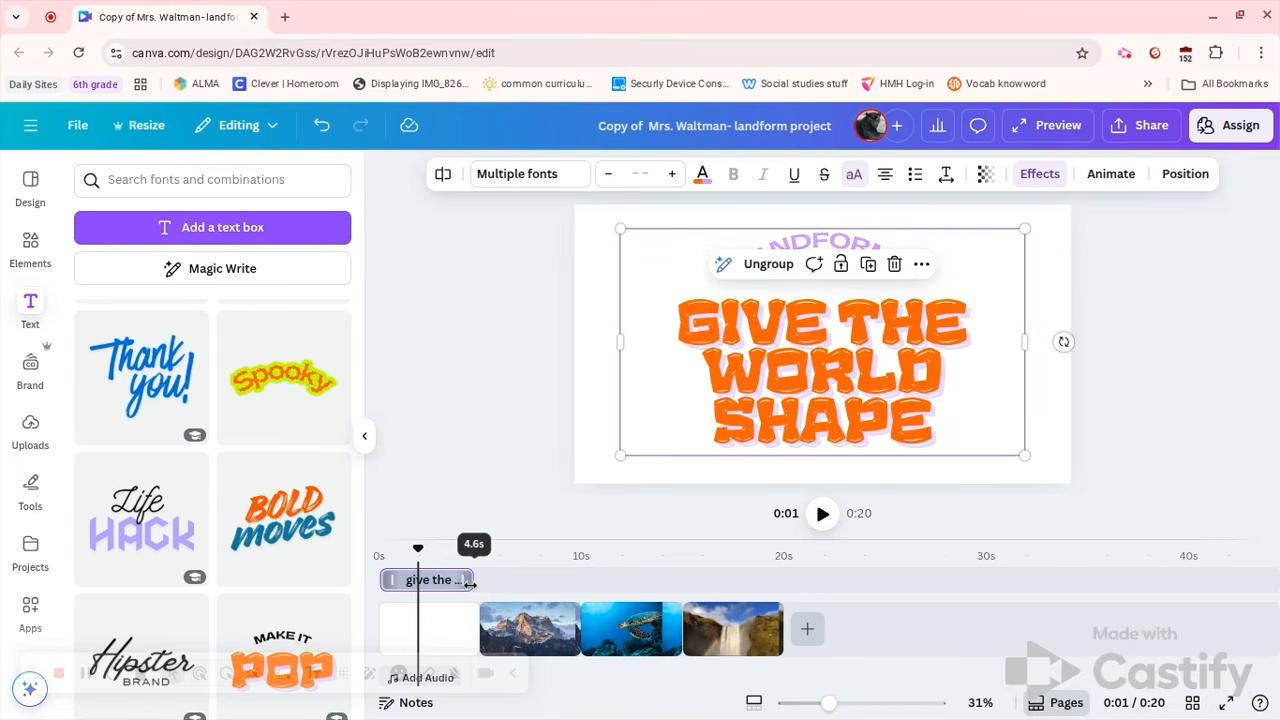
# Preview the video from the title page into the mountain photo, and close the preview.
pyautogui.click(1029, 131)
pyautogui.click(707, 430)
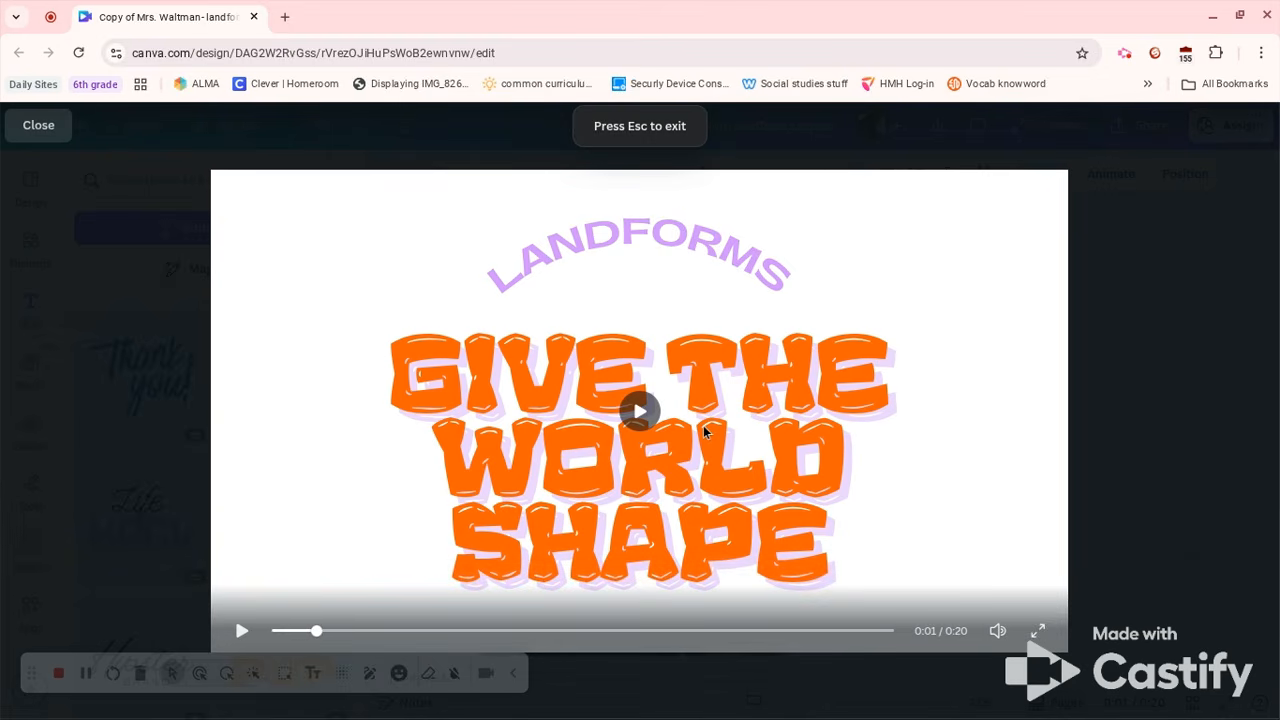
pyautogui.click(690, 432)
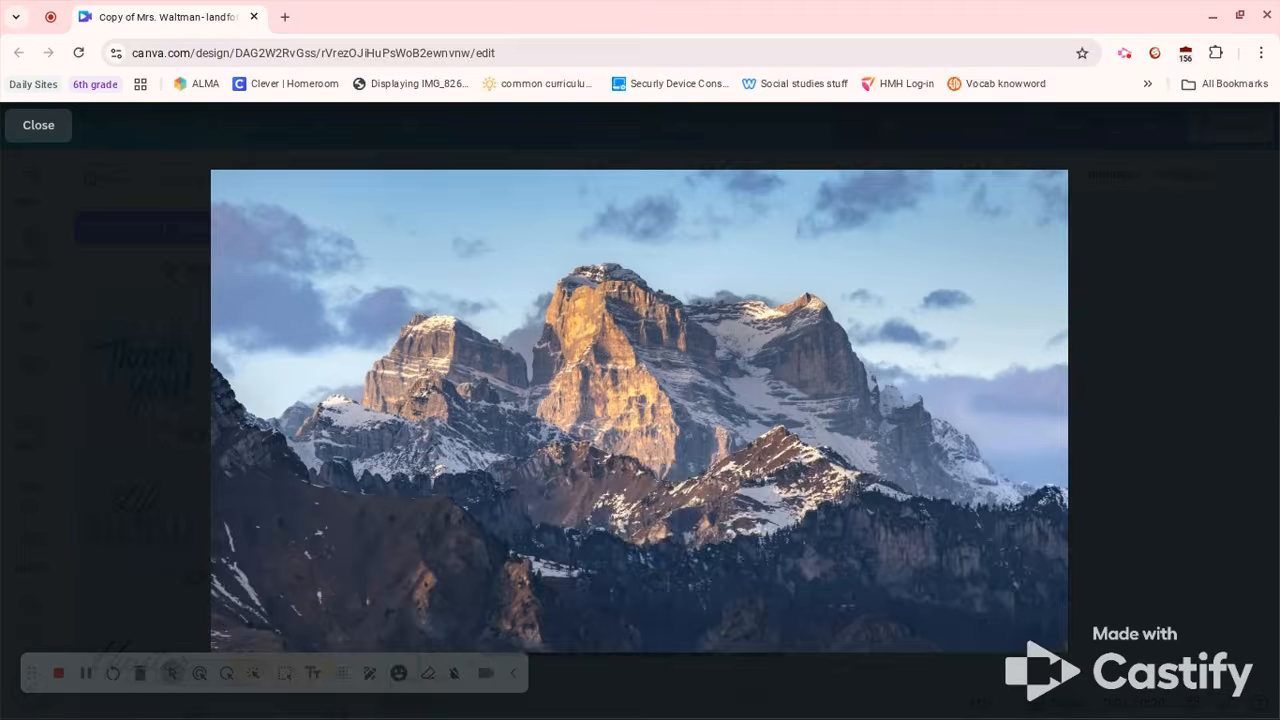
pyautogui.click(38, 127)
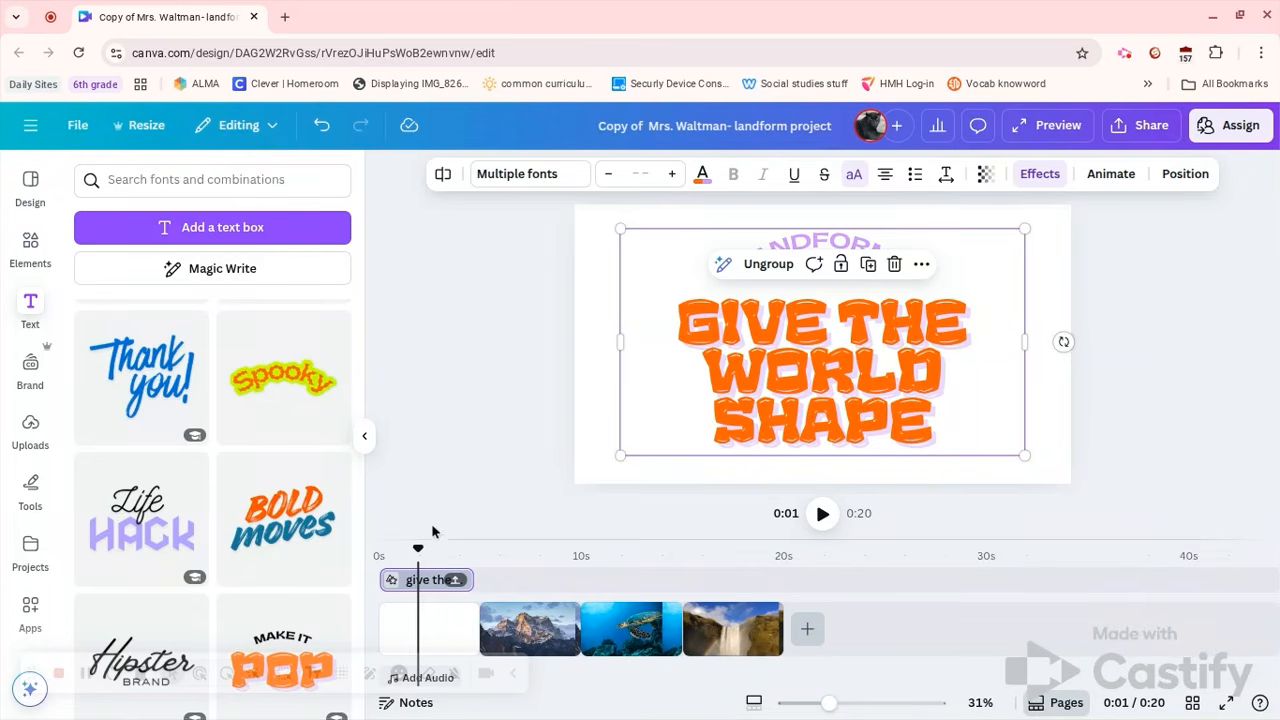
pyautogui.click(87, 673)
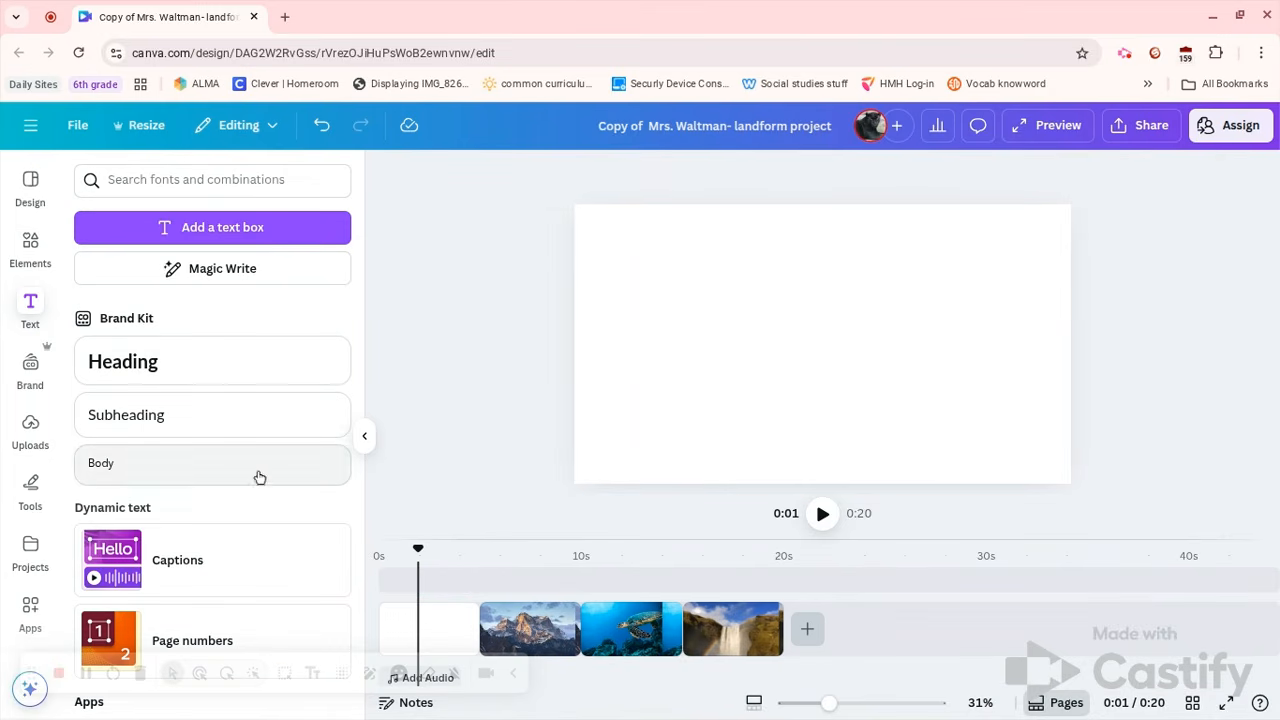
# Add a new text box to the blank title page and set its placeholder text to font size 17.
pyautogui.click(205, 231)
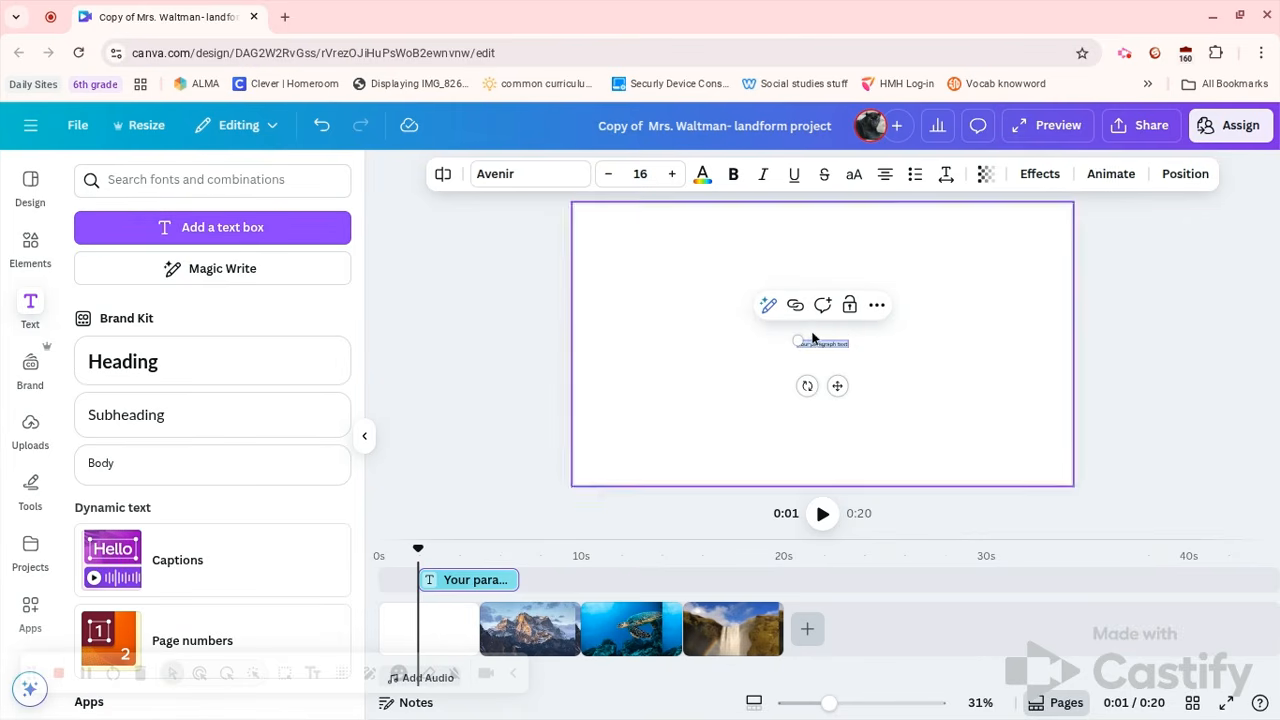
pyautogui.scroll(3, 822, 347)
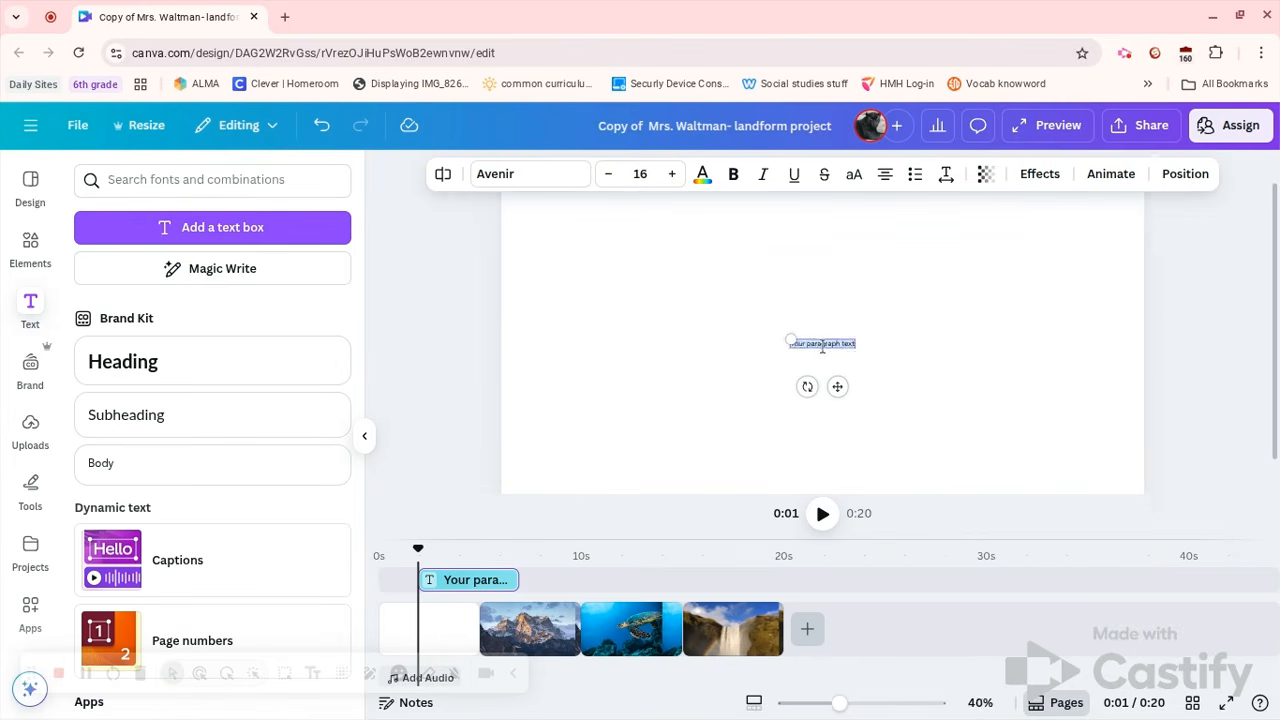
pyautogui.scroll(-4, 822, 347)
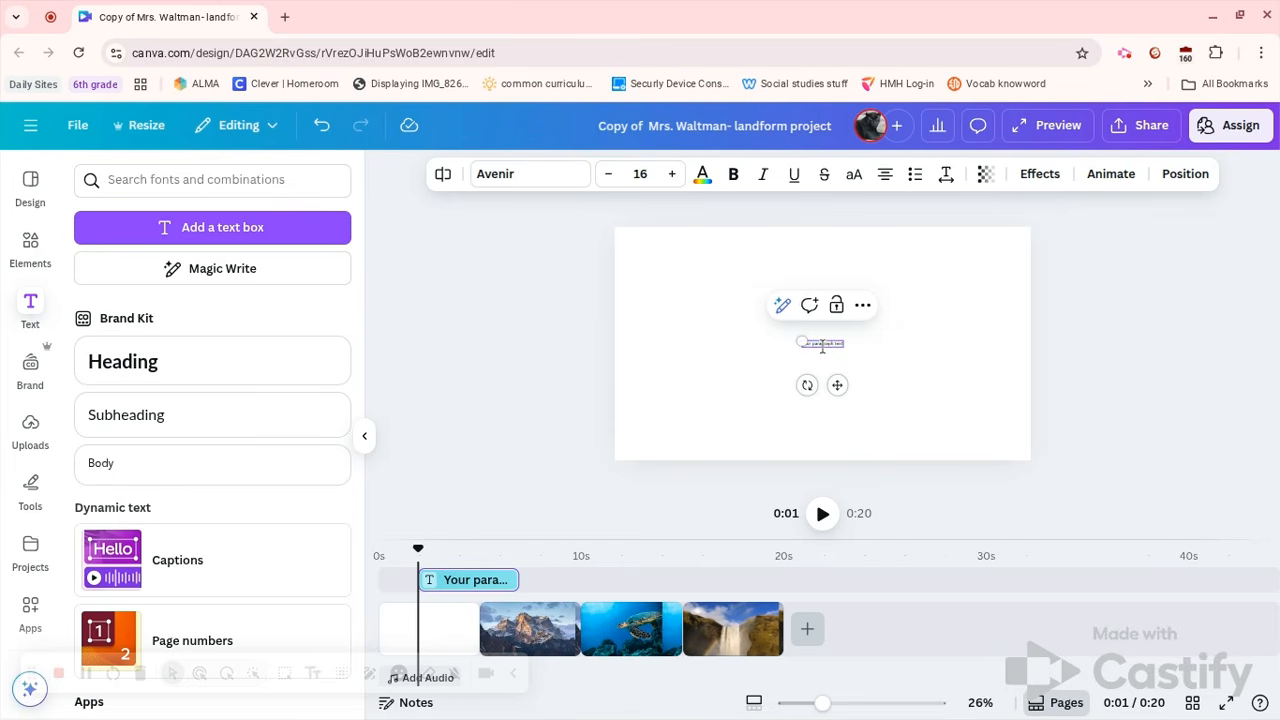
pyautogui.click(817, 338)
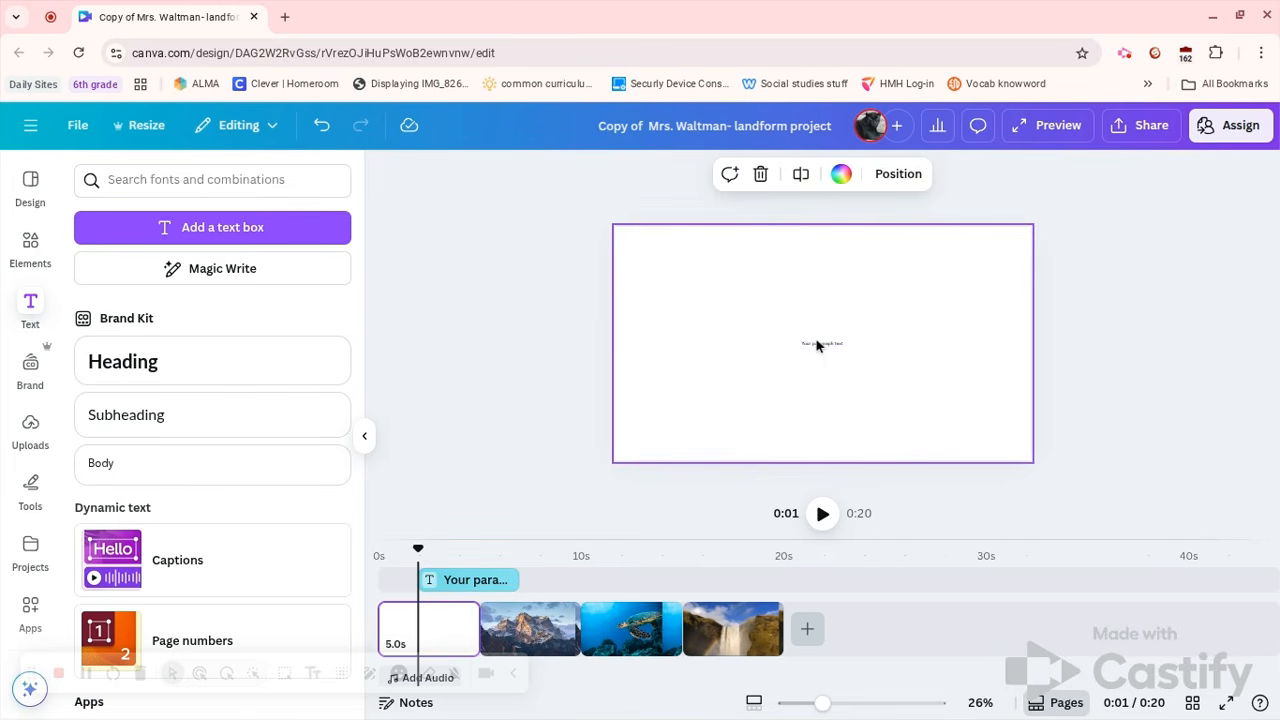
pyautogui.doubleClick(819, 342)
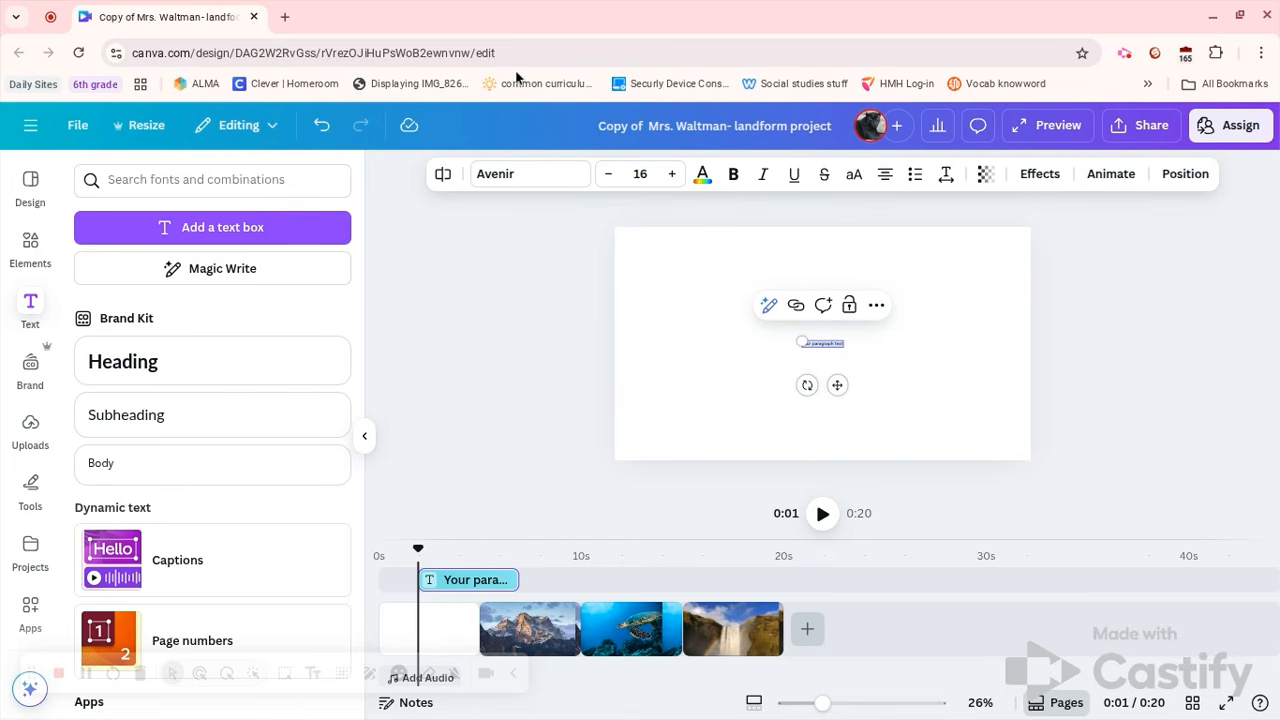
pyautogui.click(668, 173)
# Browse the available fonts, and color the placeholder text dark orange from the Tropical Sunset Paradise palette.
pyautogui.click(514, 175)
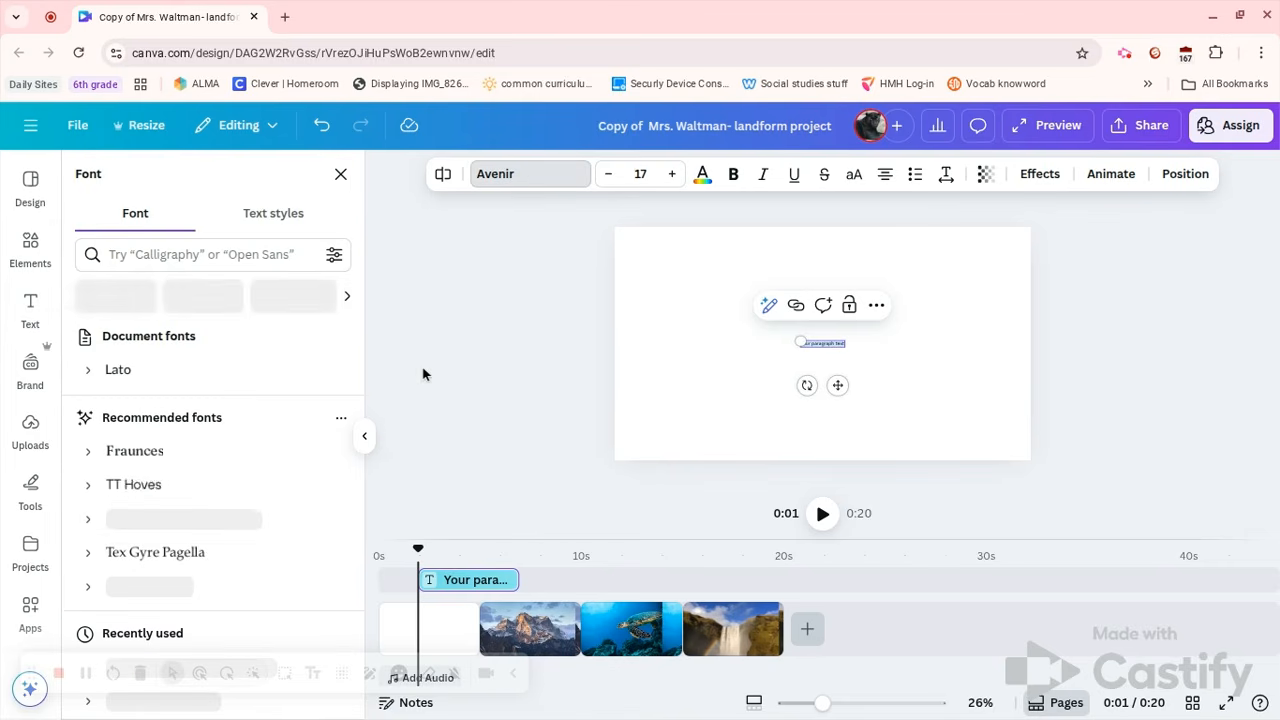
pyautogui.scroll(-2, 259, 380)
pyautogui.scroll(-5, 257, 377)
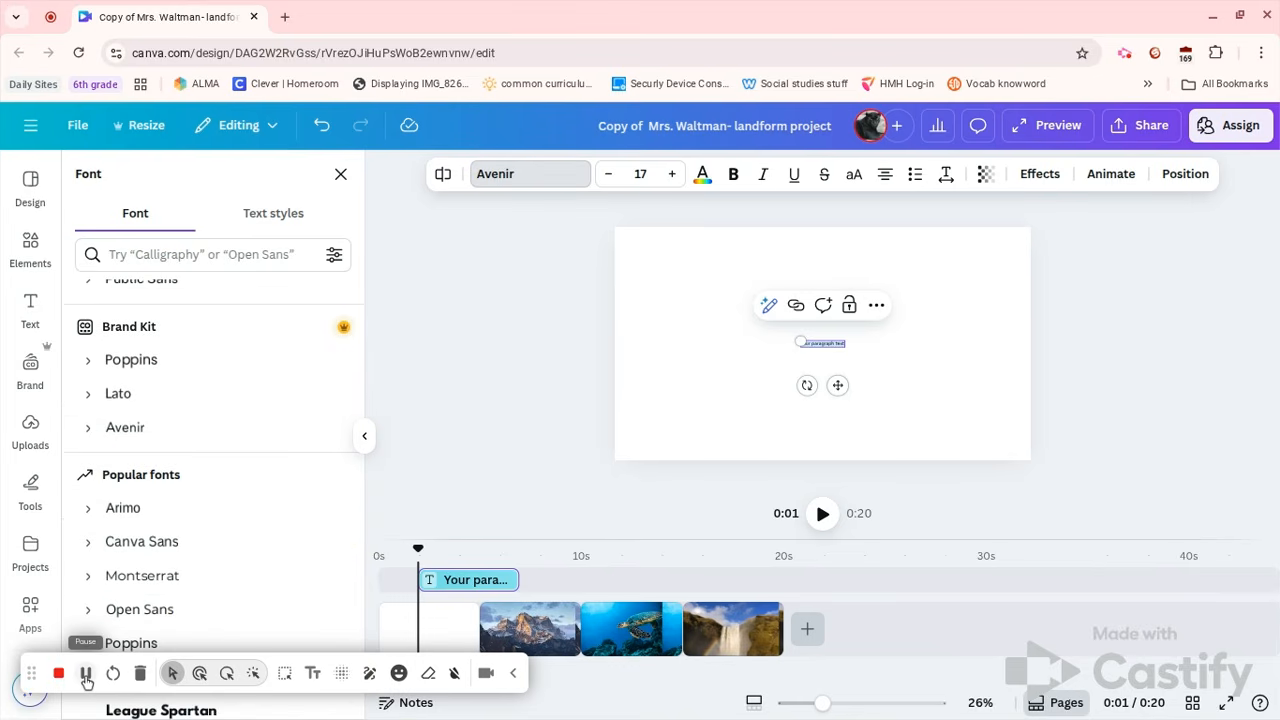
pyautogui.click(702, 174)
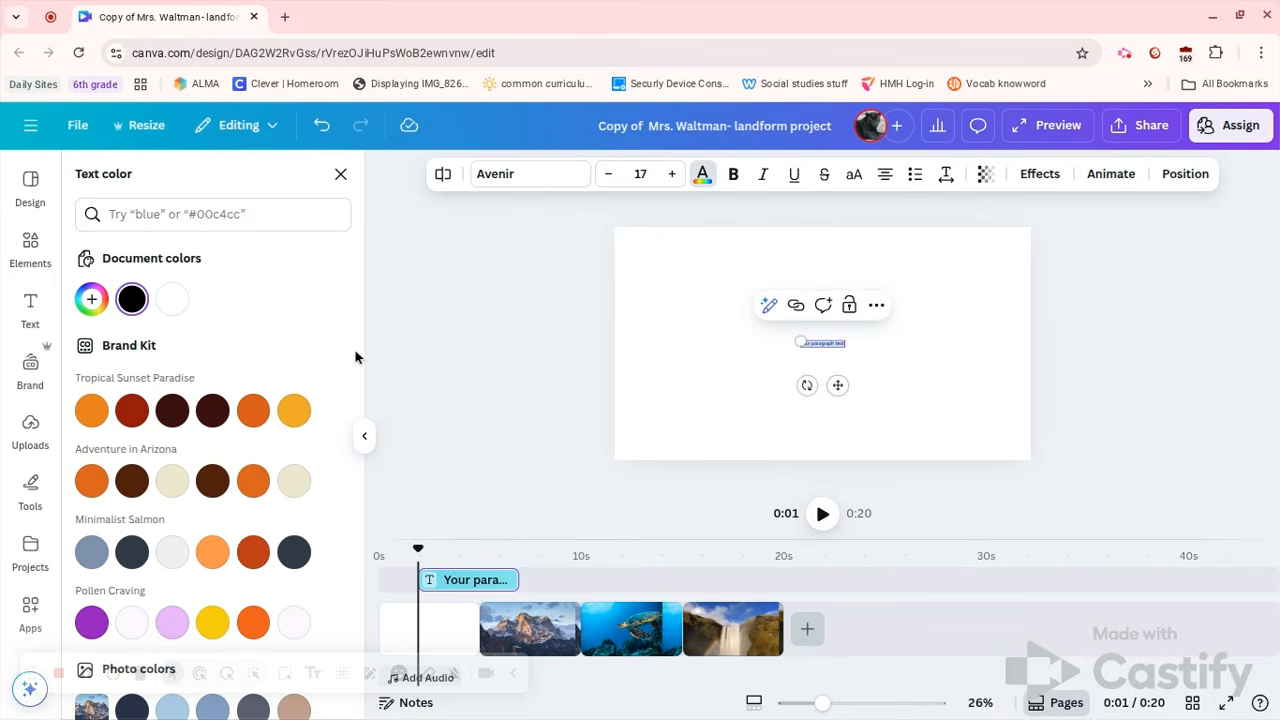
pyautogui.click(255, 412)
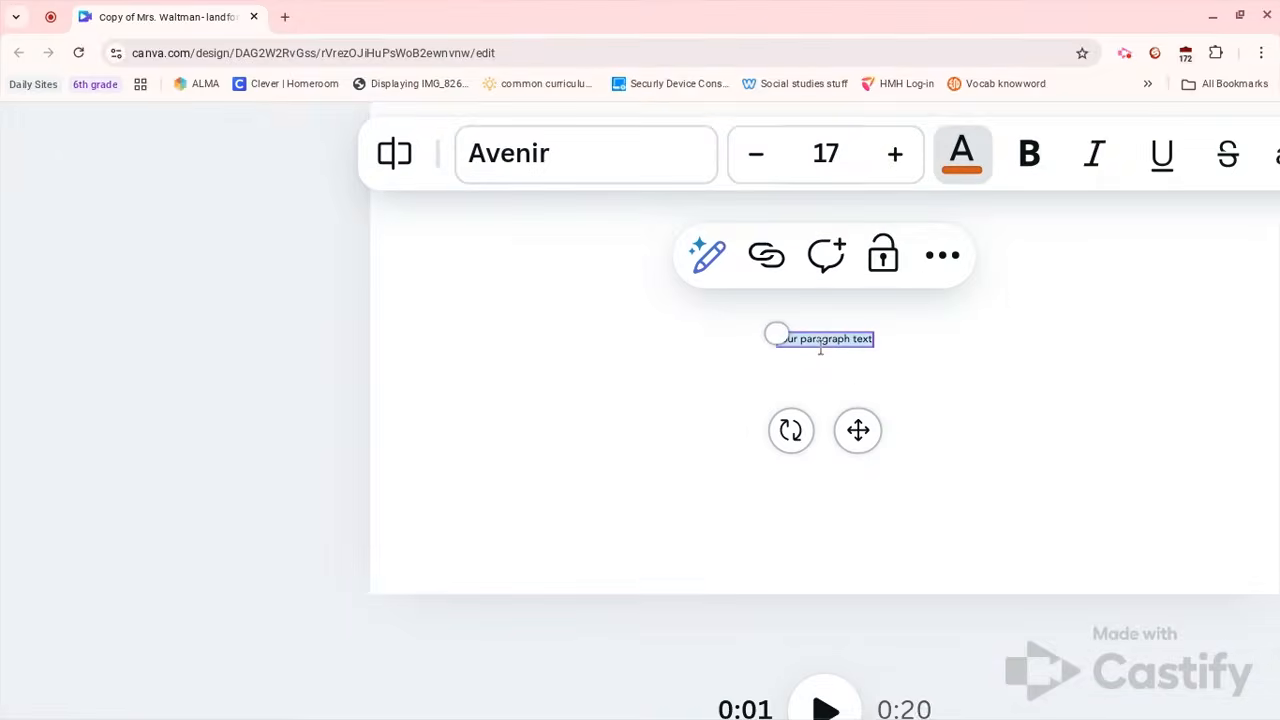
# Replace the placeholder text with "landforms" and, below a blank line, "give the world shape".
pyautogui.doubleClick(828, 340)
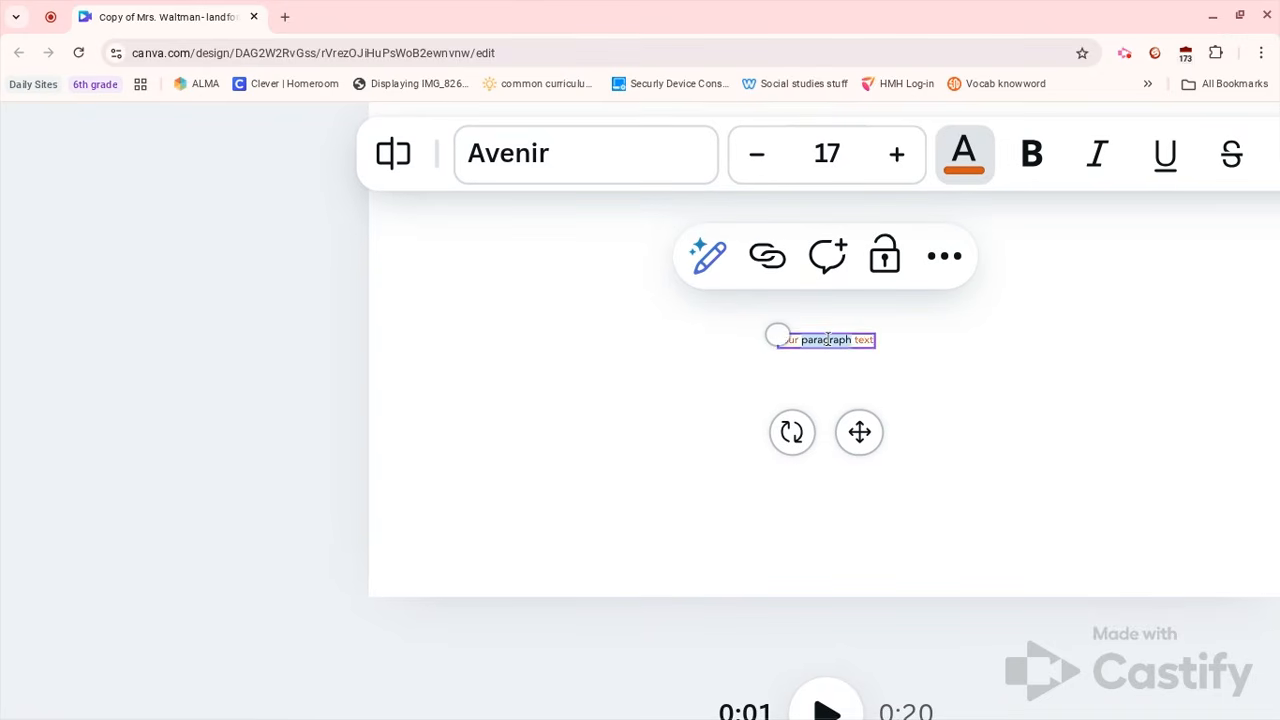
pyautogui.write('Landforms')
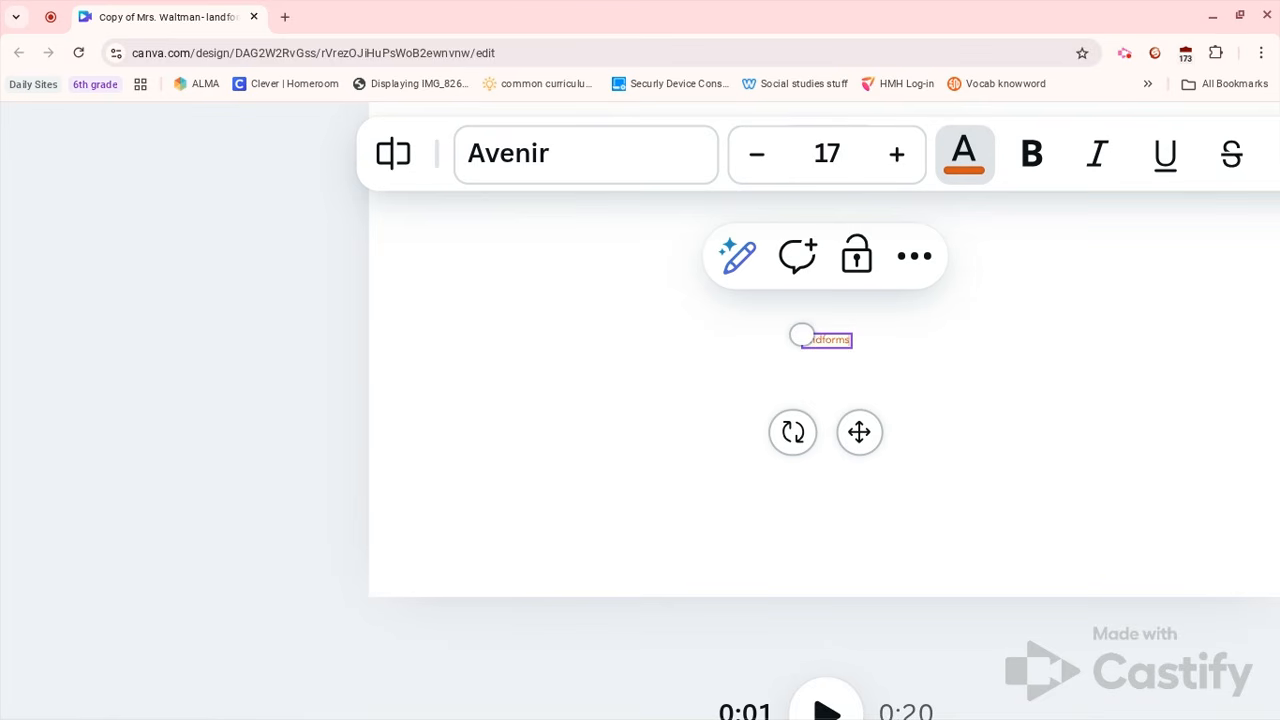
pyautogui.press('Return')
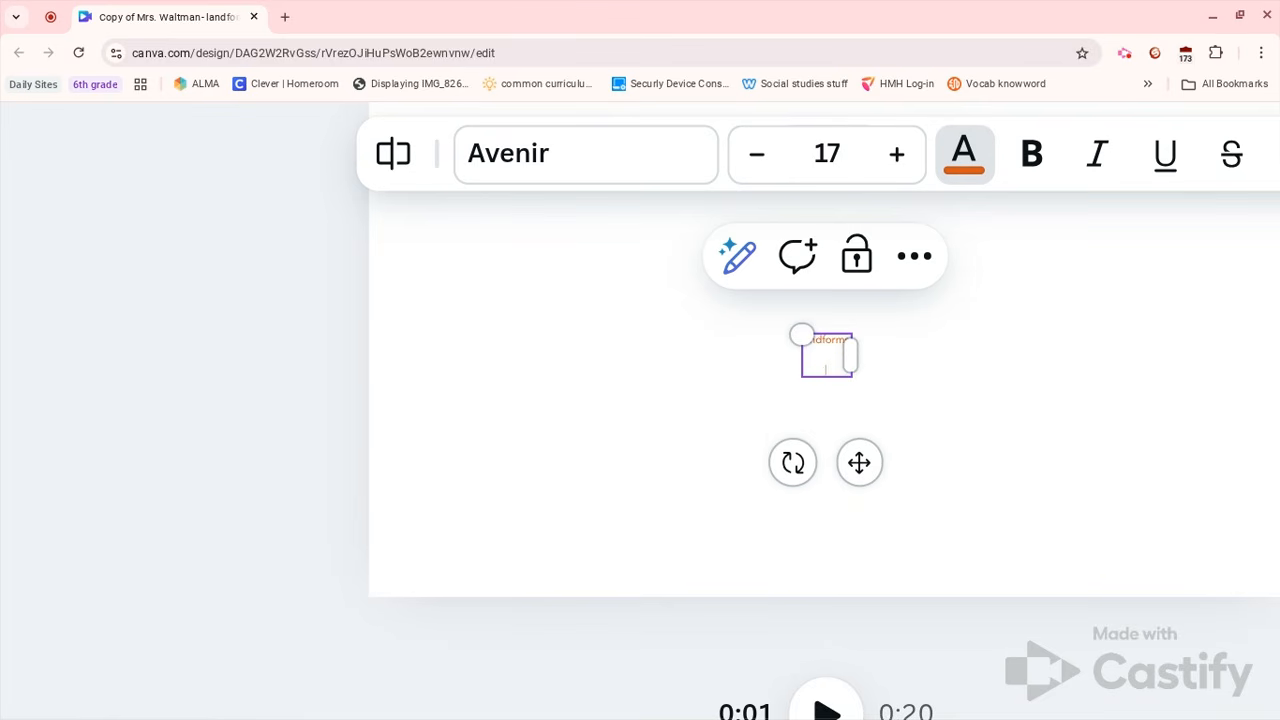
pyautogui.write('give the world shape')
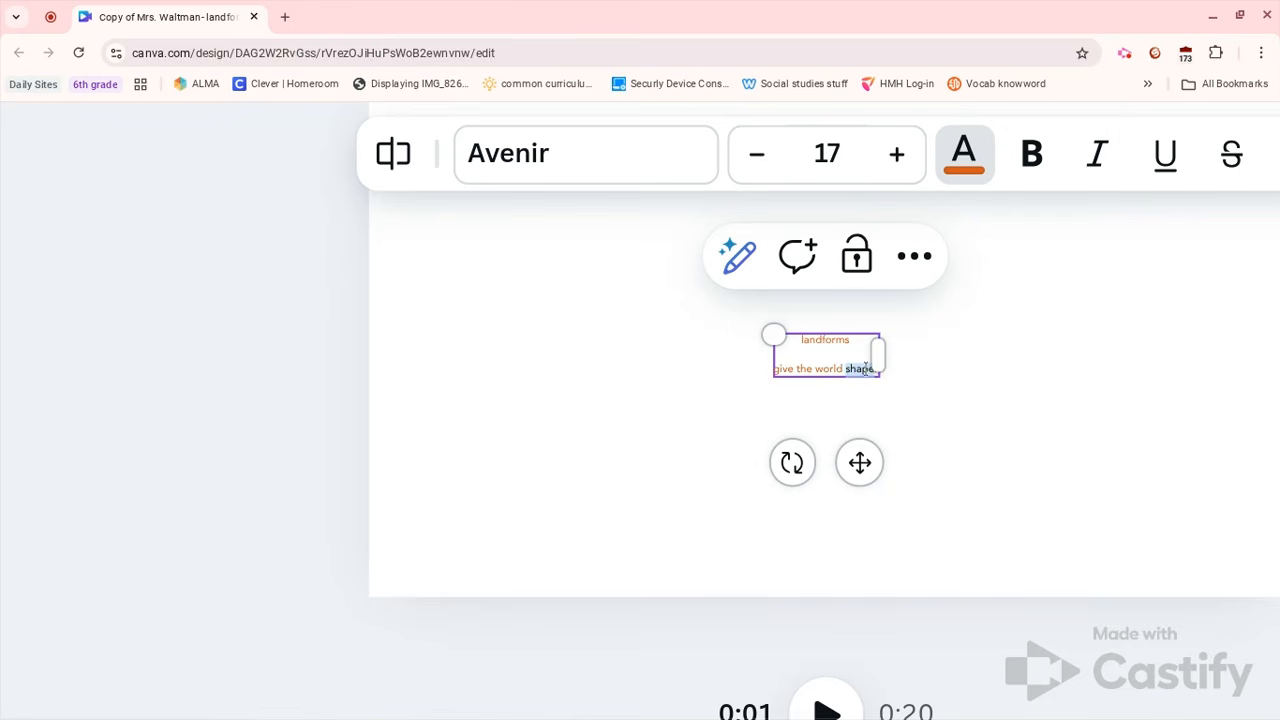
# Set all of the title text to font size 19 and change its font to Poppins.
pyautogui.hotkey('ctrl', 'a')
pyautogui.click(898, 157)
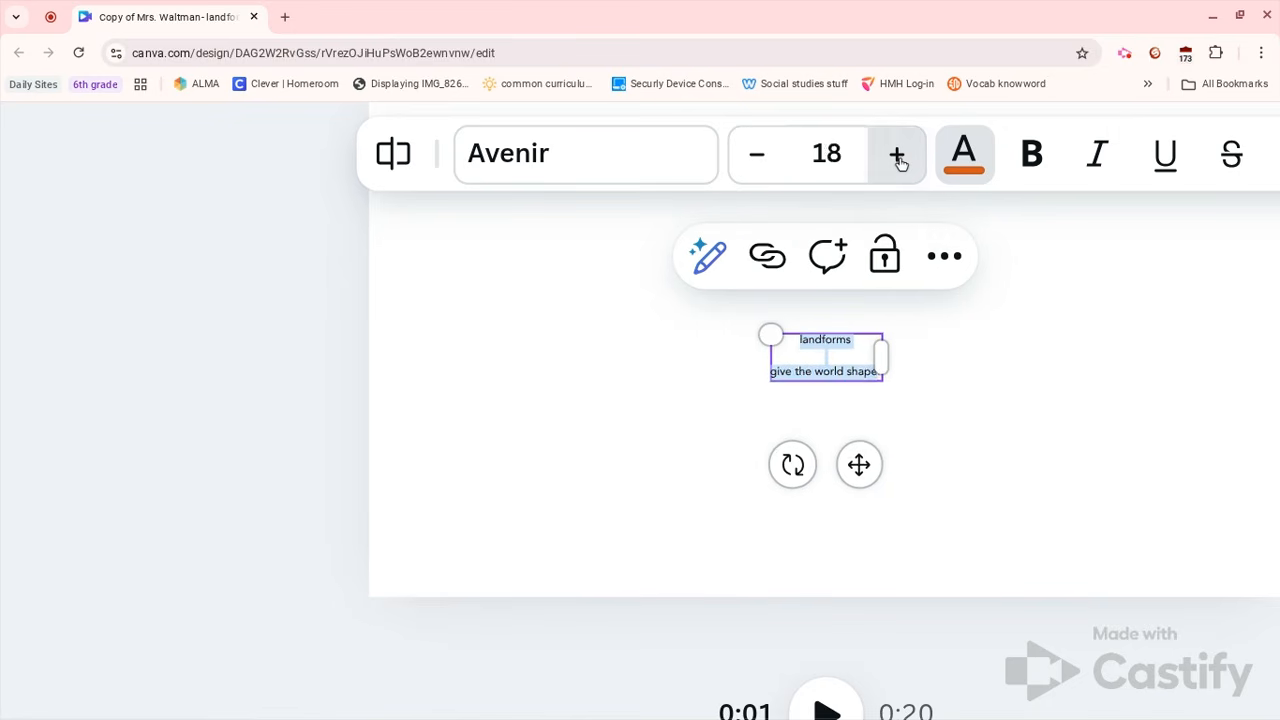
pyautogui.click(898, 157)
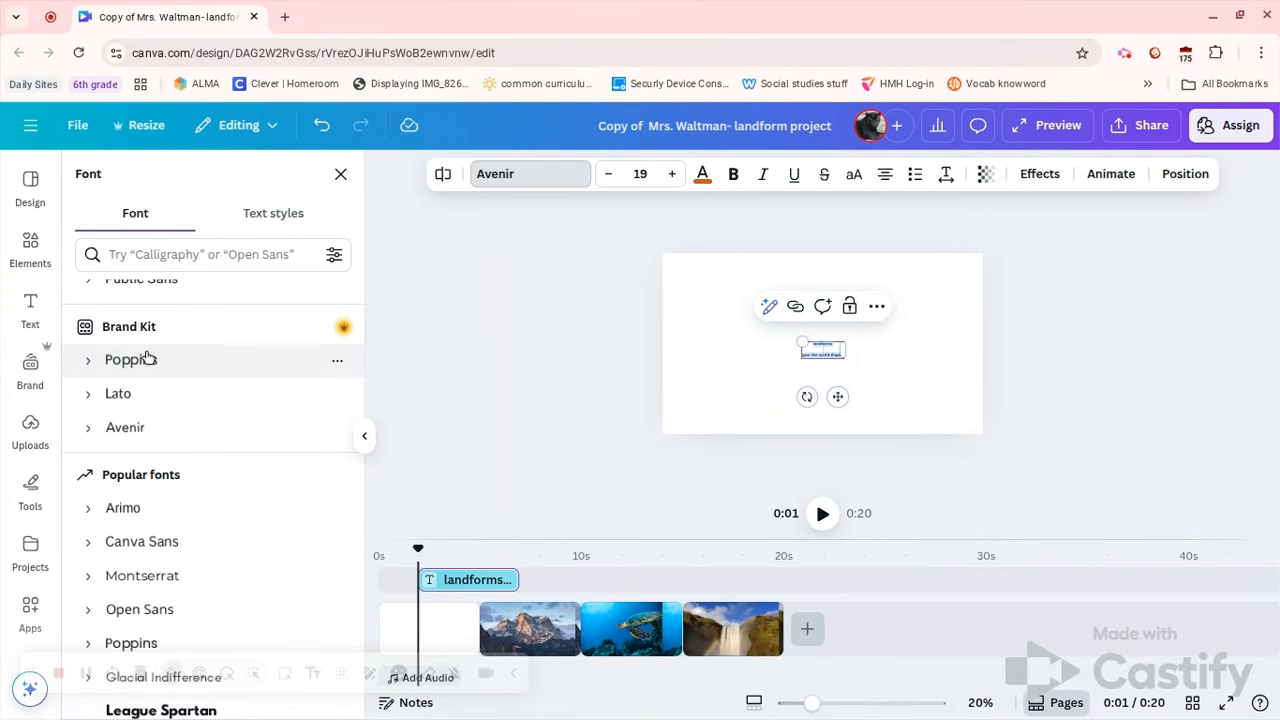
pyautogui.click(148, 369)
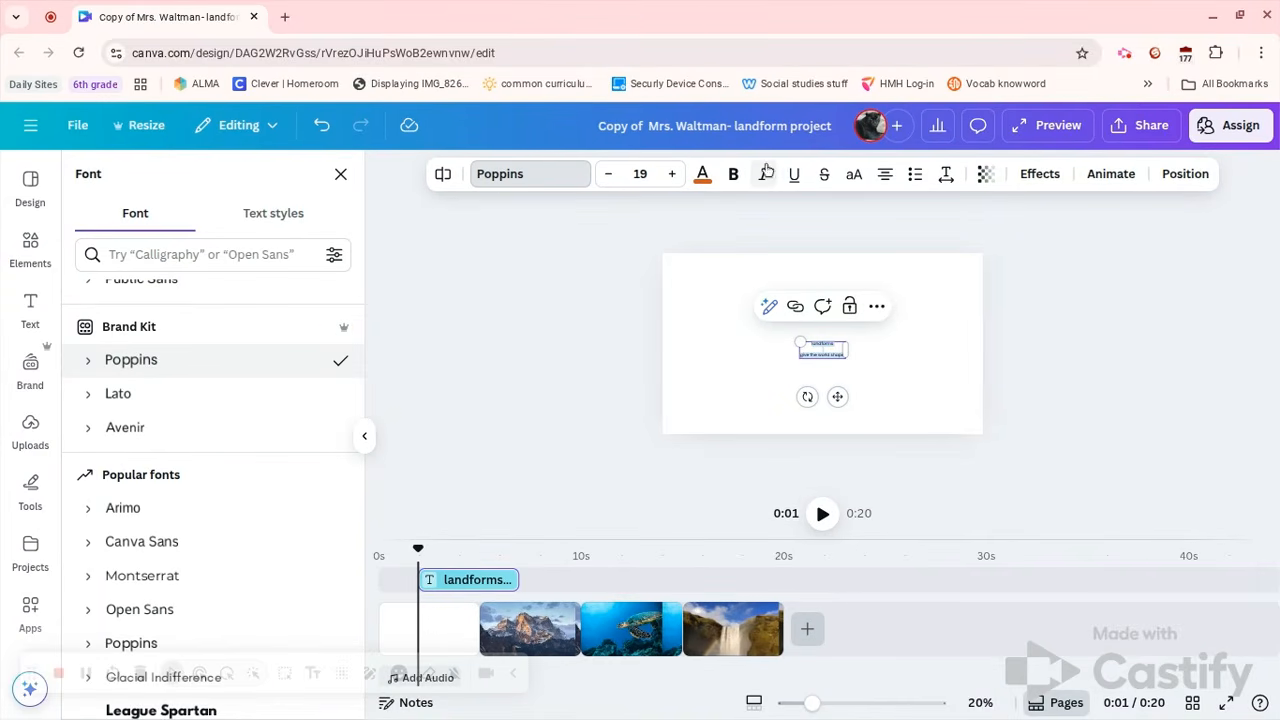
pyautogui.click(701, 177)
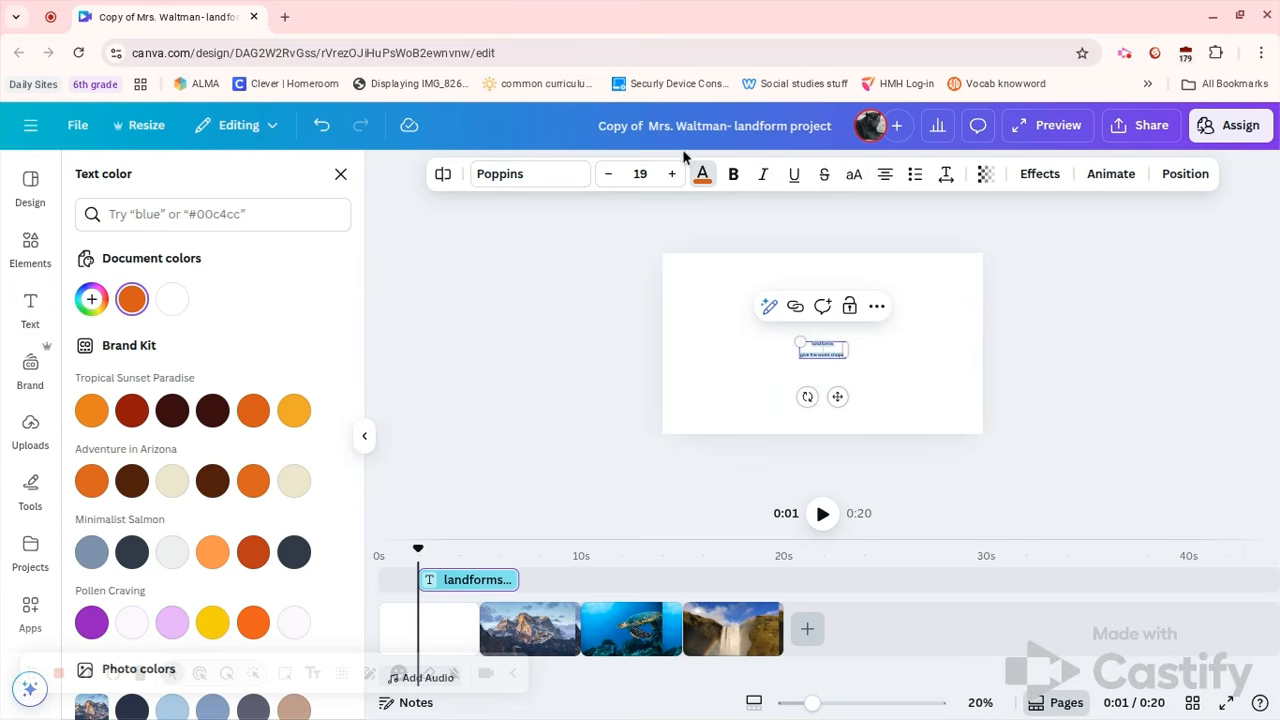
# Set the title text's font size to 50 and select its text box on the page.
pyautogui.click(652, 171)
pyautogui.click(647, 170)
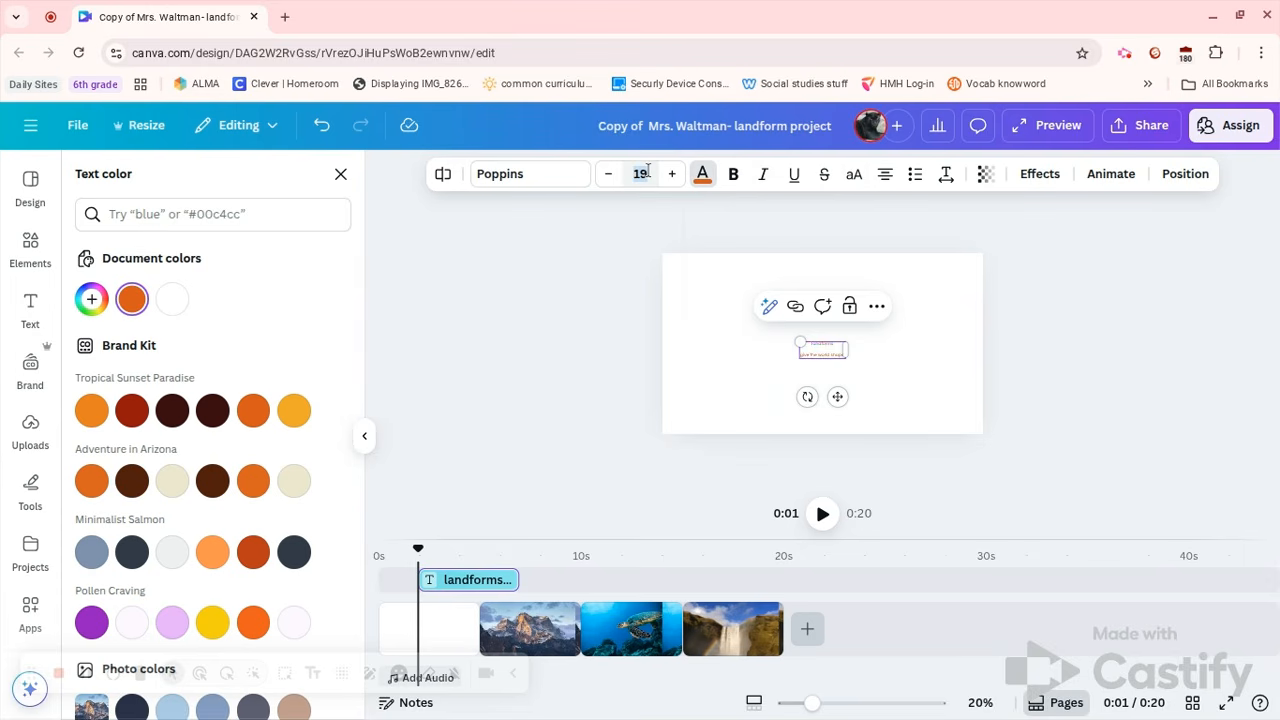
pyautogui.click(648, 170)
pyautogui.click(648, 170)
pyautogui.click(648, 170)
pyautogui.write('5')
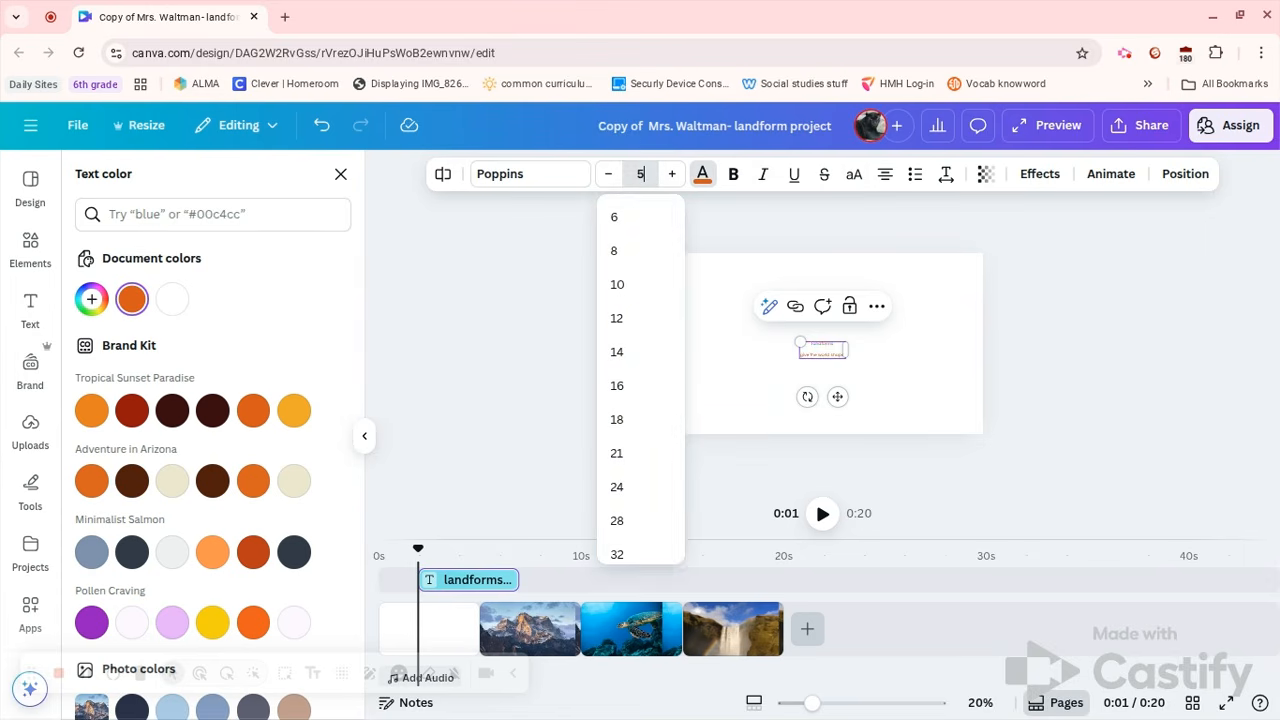
pyautogui.press('Return')
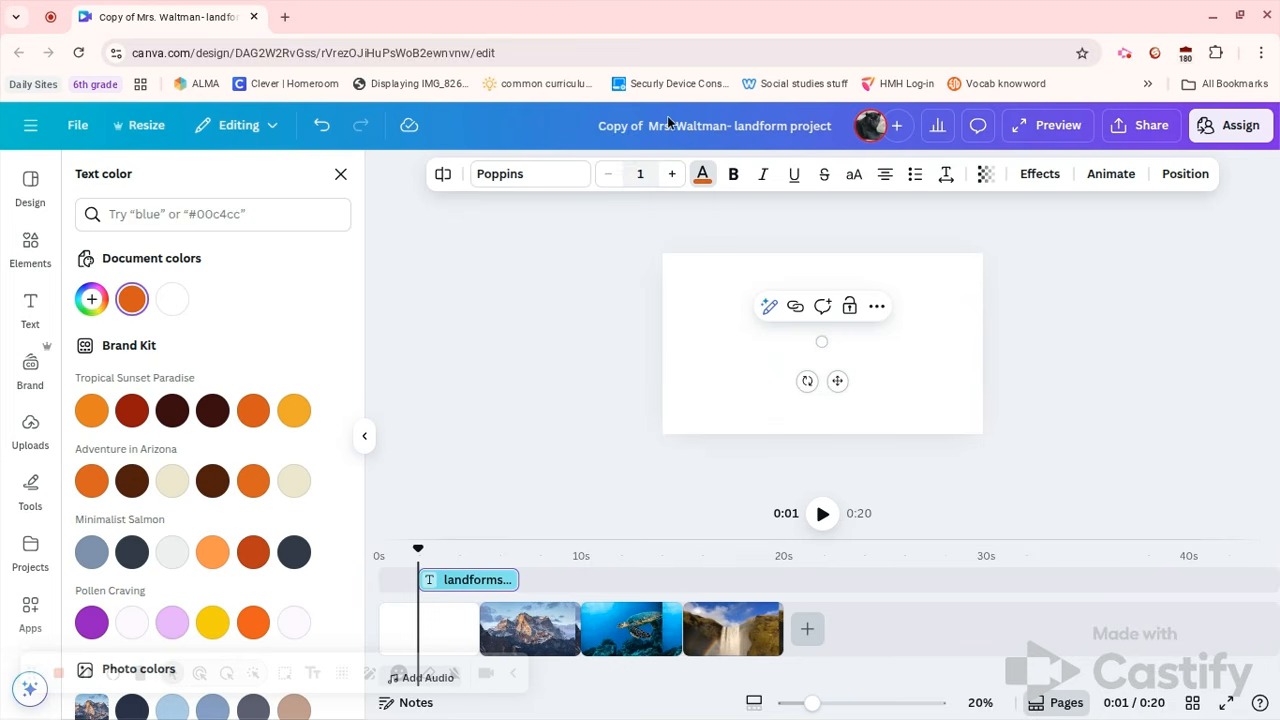
pyautogui.click(642, 173)
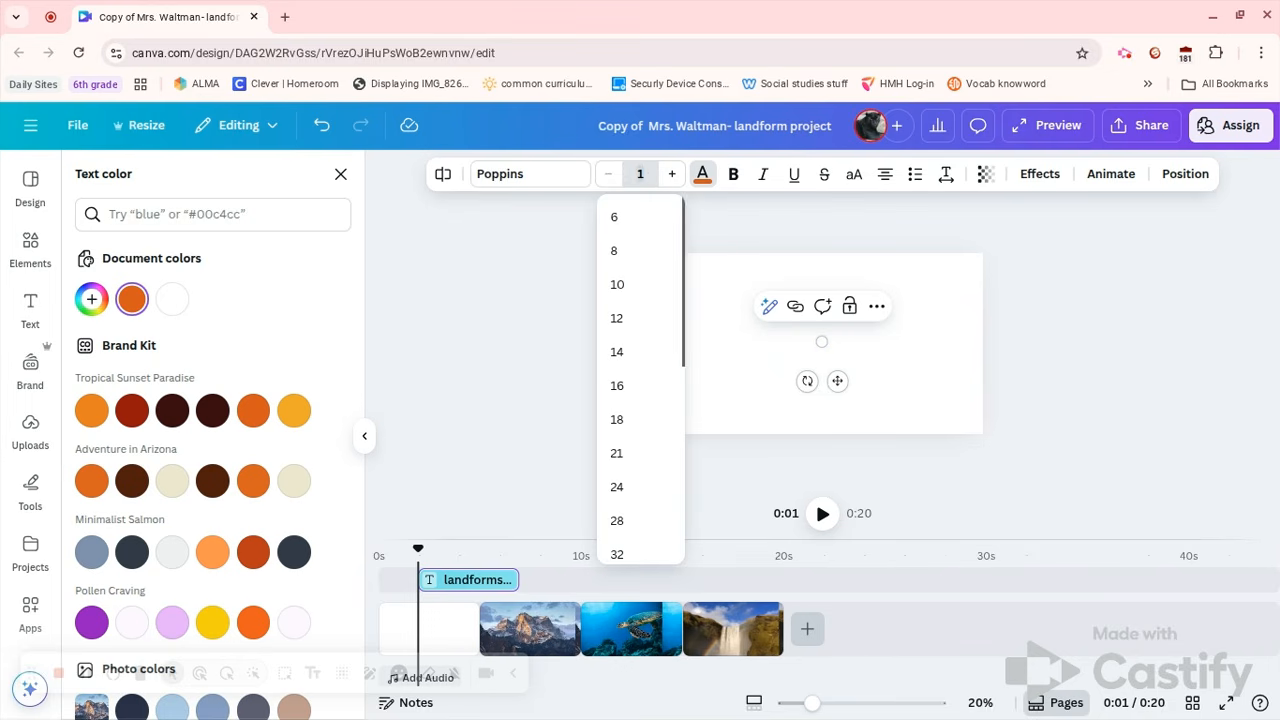
pyautogui.press('Return')
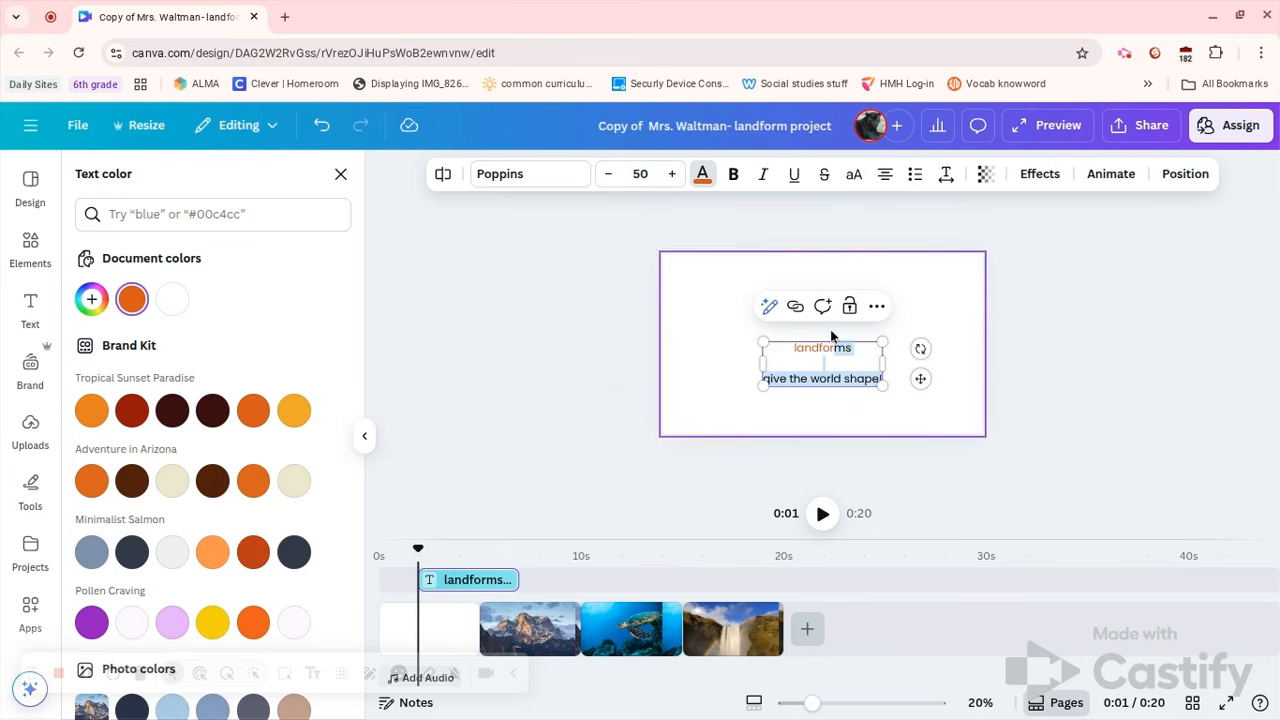
pyautogui.click(937, 395)
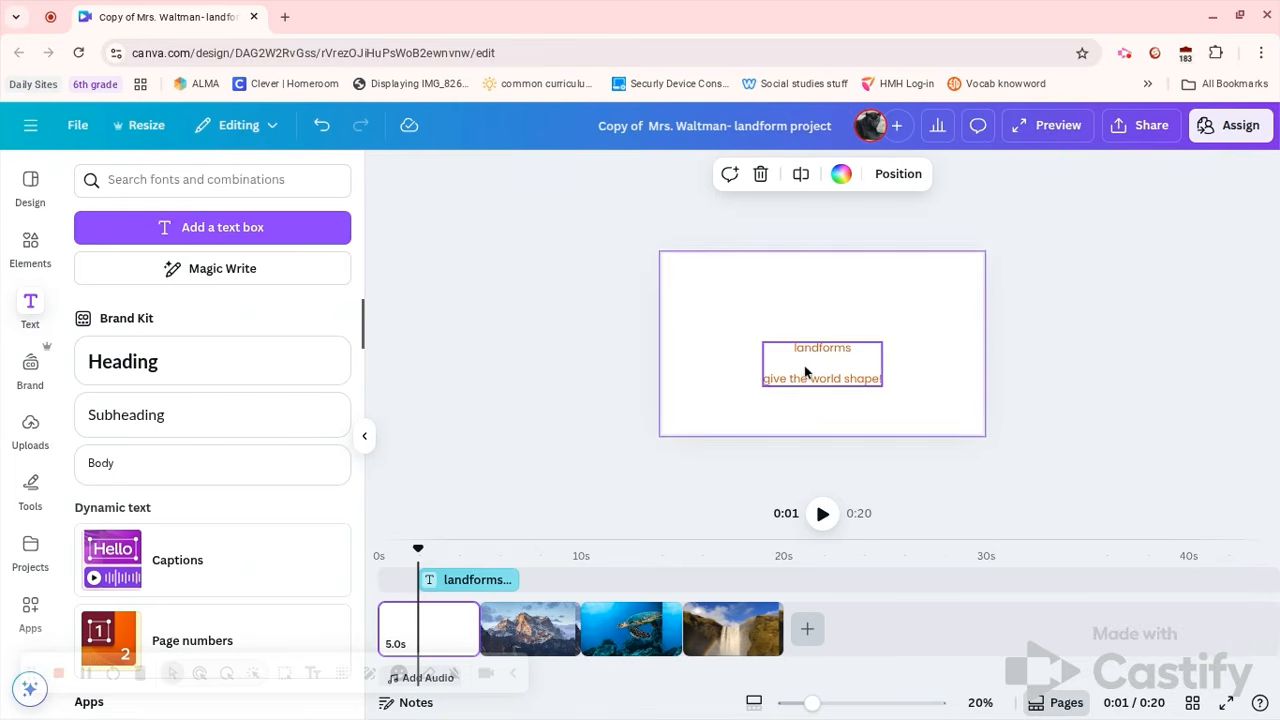
pyautogui.click(839, 356)
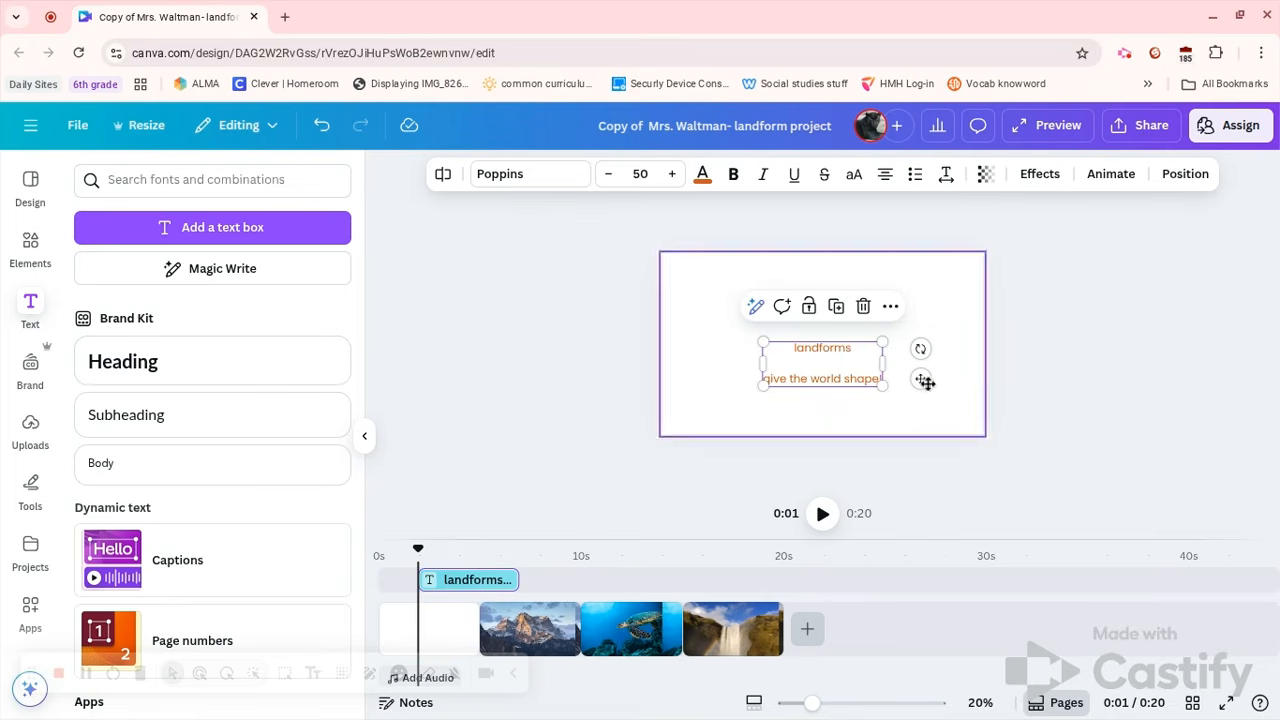
# Move the title text to the upper part of the title page and align its timeline clip with the full first page.
pyautogui.moveTo(920, 377); pyautogui.dragTo(914, 320)
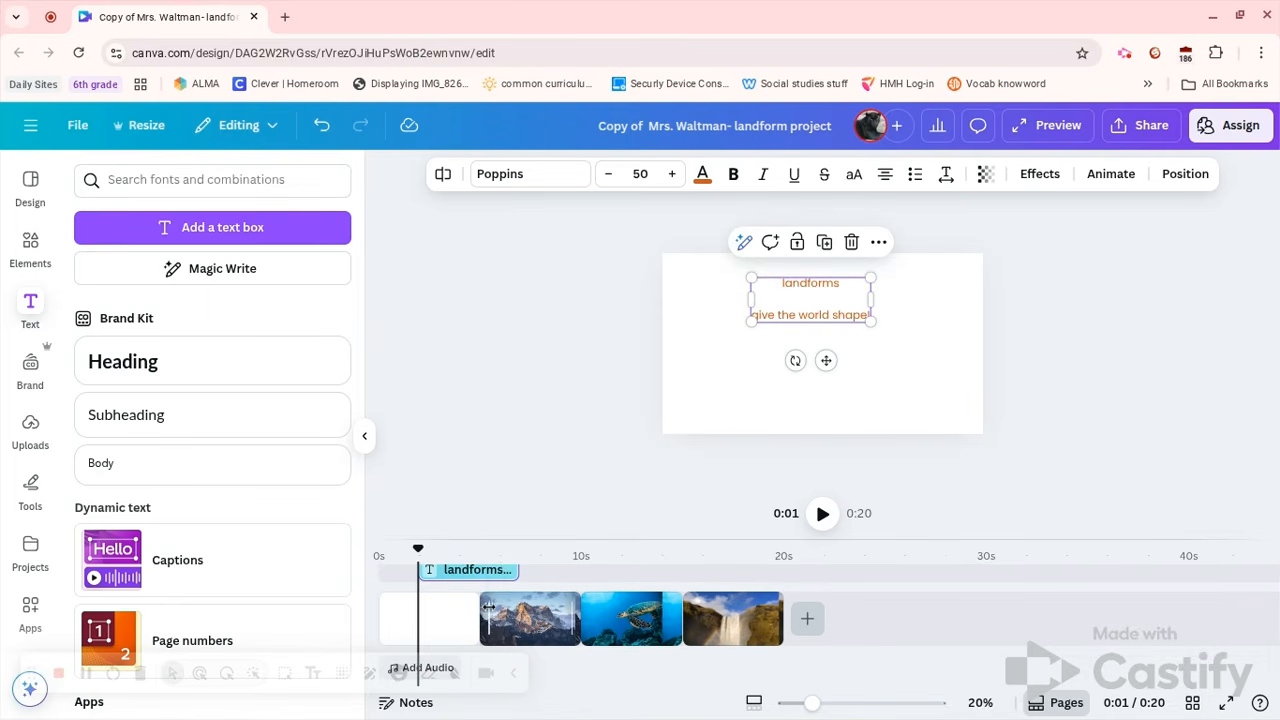
pyautogui.moveTo(415, 582); pyautogui.dragTo(381, 582)
pyautogui.moveTo(516, 580); pyautogui.dragTo(480, 580)
pyautogui.click(978, 481)
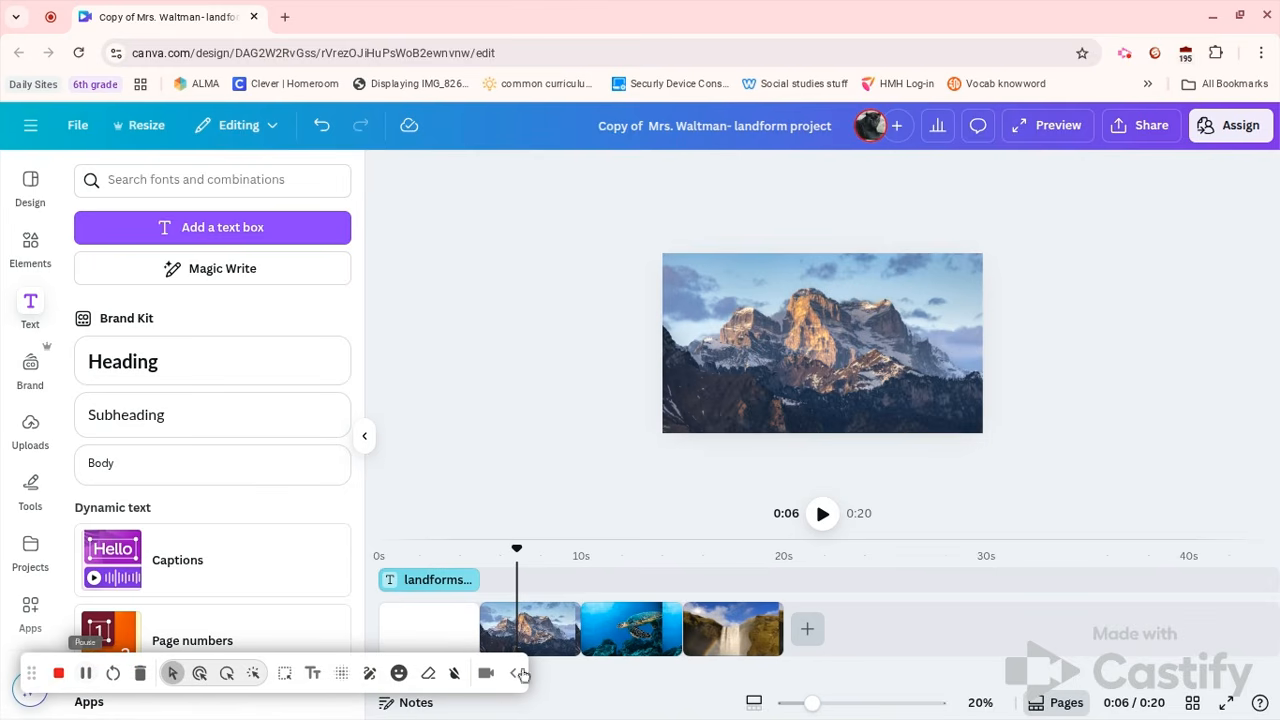
# Detach the waterfall video from its page background, shrink it, and place it in the upper-left part of the page.
pyautogui.click(718, 628)
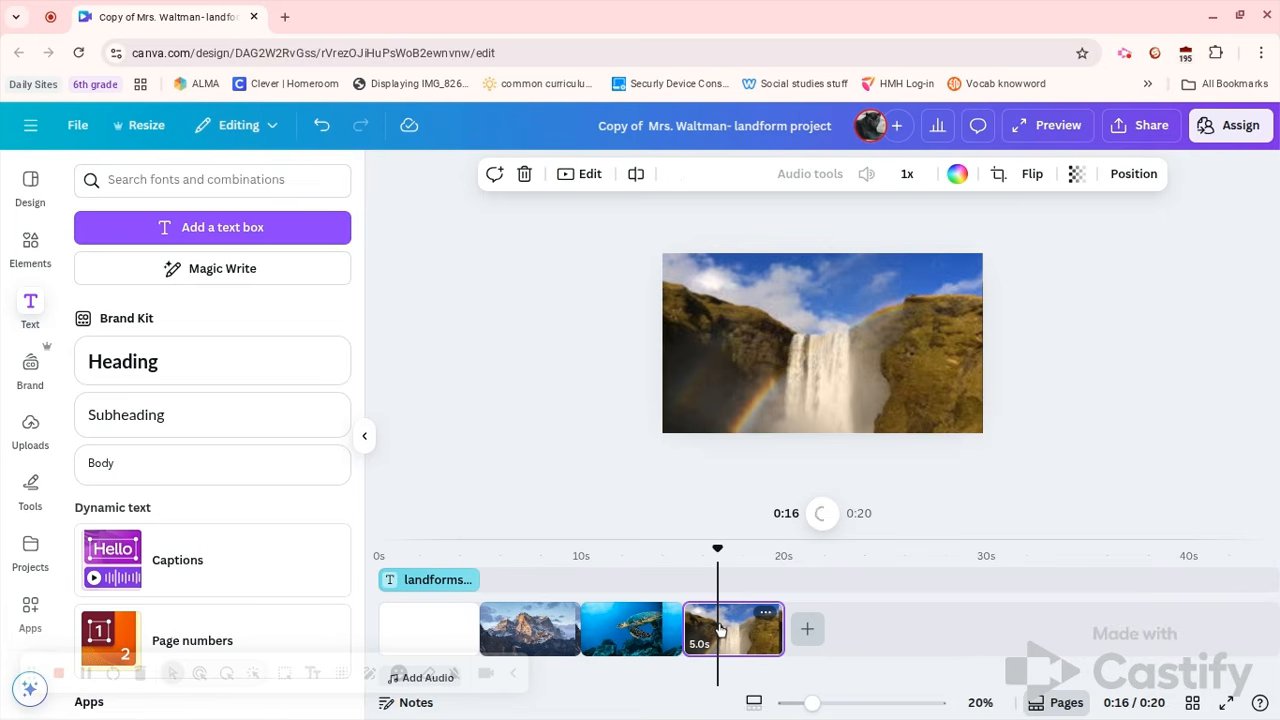
pyautogui.rightClick(739, 364)
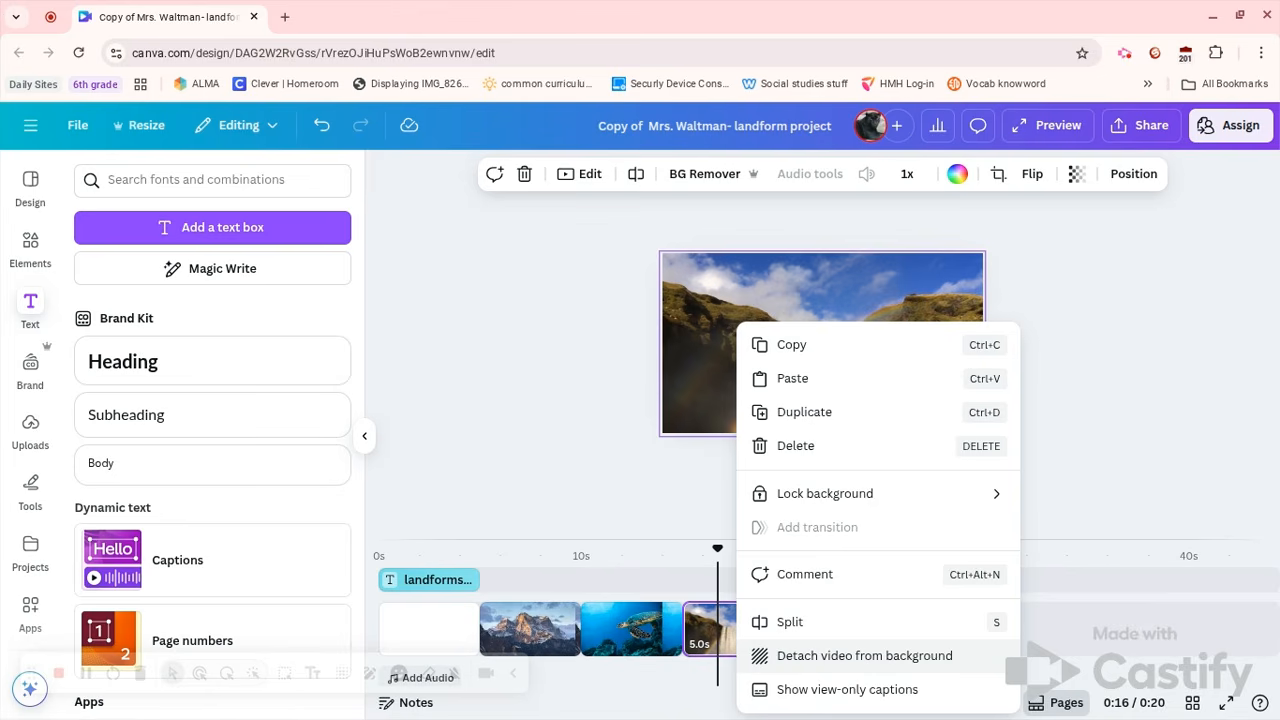
pyautogui.click(812, 658)
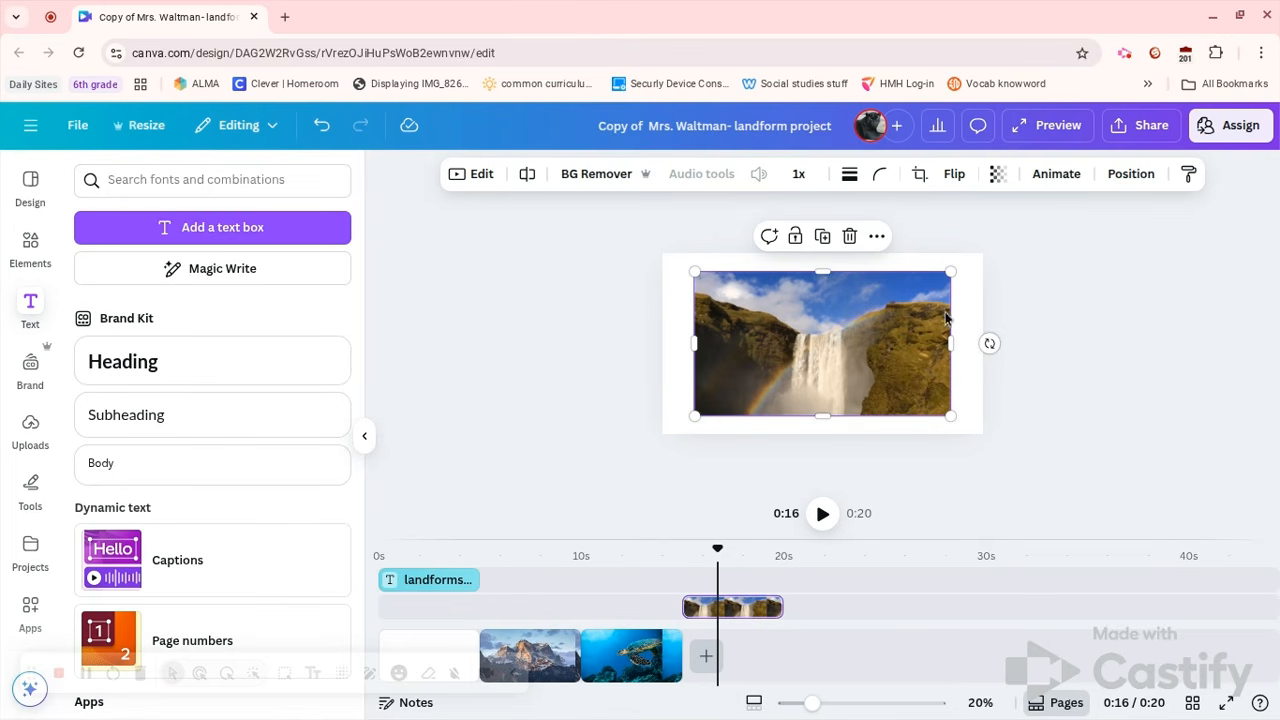
pyautogui.moveTo(950, 271); pyautogui.dragTo(880, 311)
pyautogui.moveTo(825, 356); pyautogui.dragTo(801, 320)
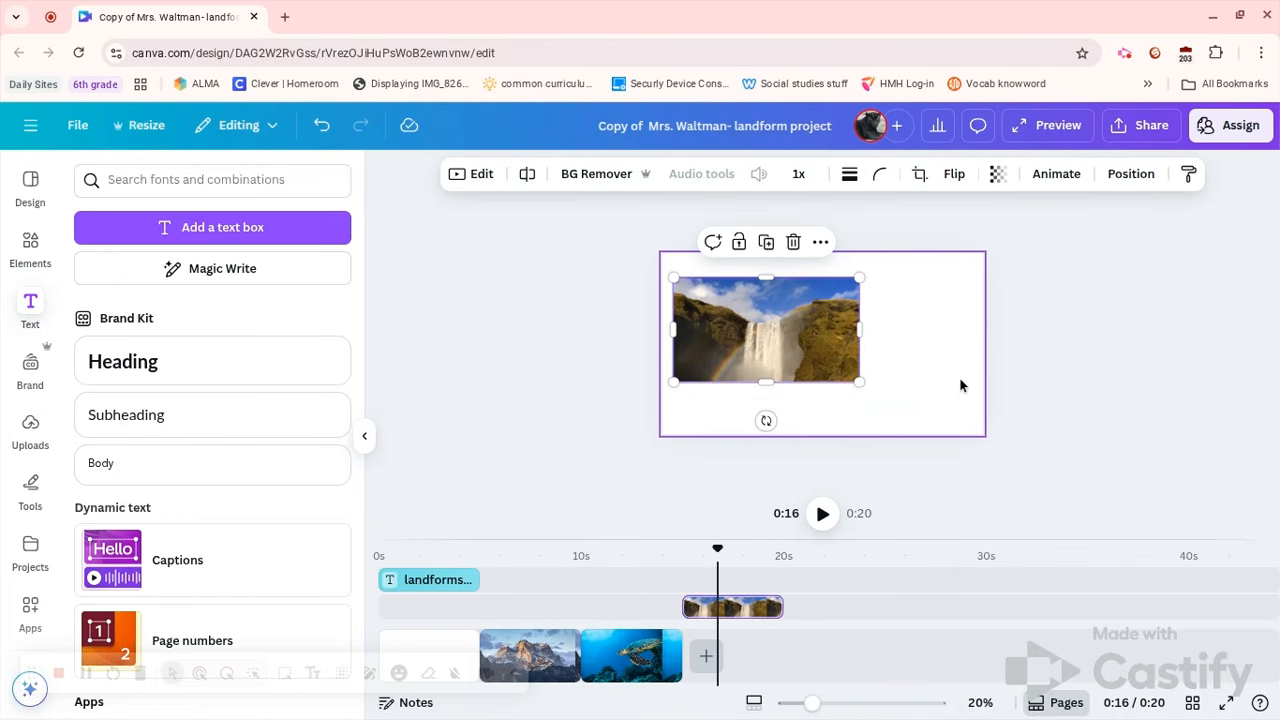
pyautogui.rightClick(908, 385)
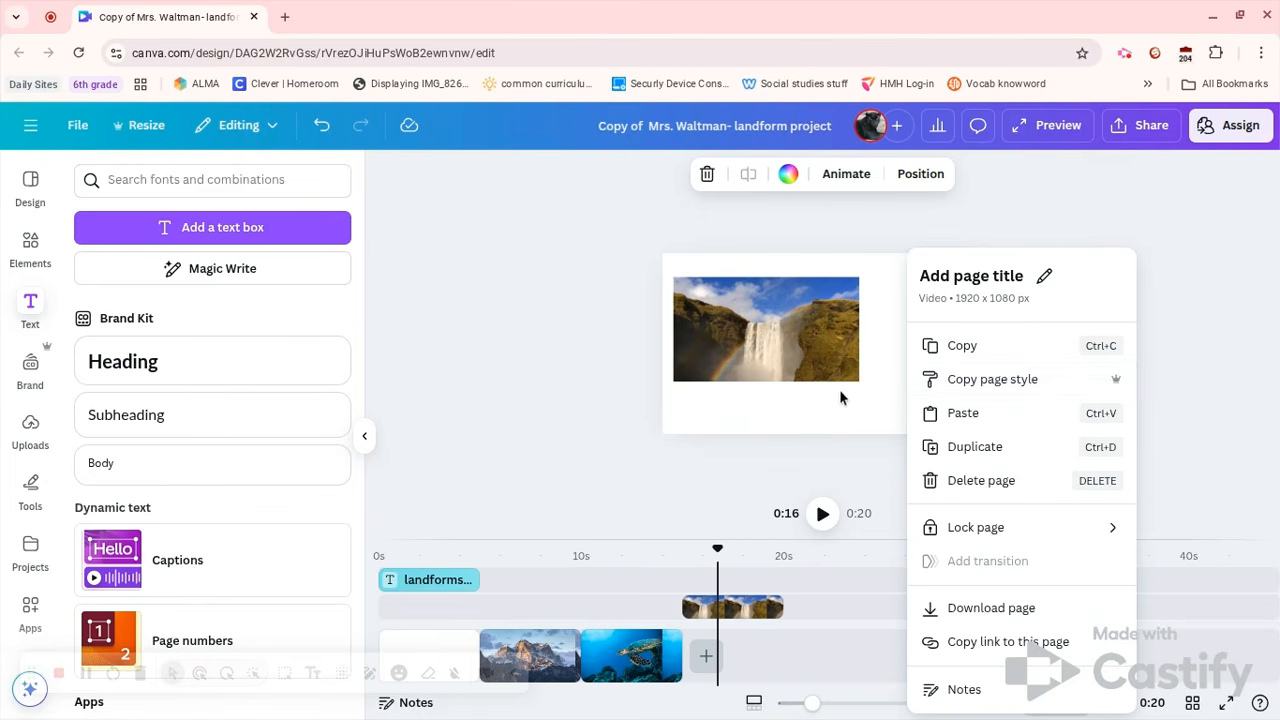
pyautogui.click(824, 414)
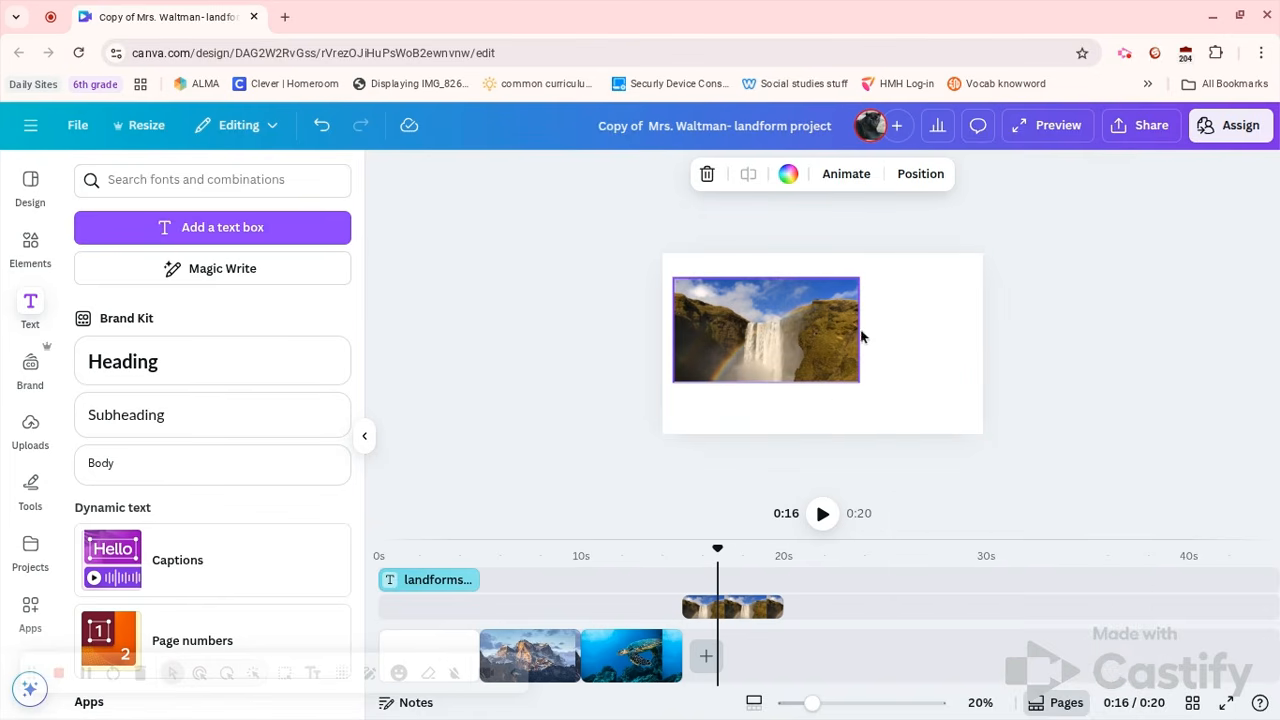
# Add a text box reading "Waterfalls are the way that rivers flow over cliffs and make a beautiful landform for all to see.".
pyautogui.click(306, 235)
pyautogui.write('Wa')
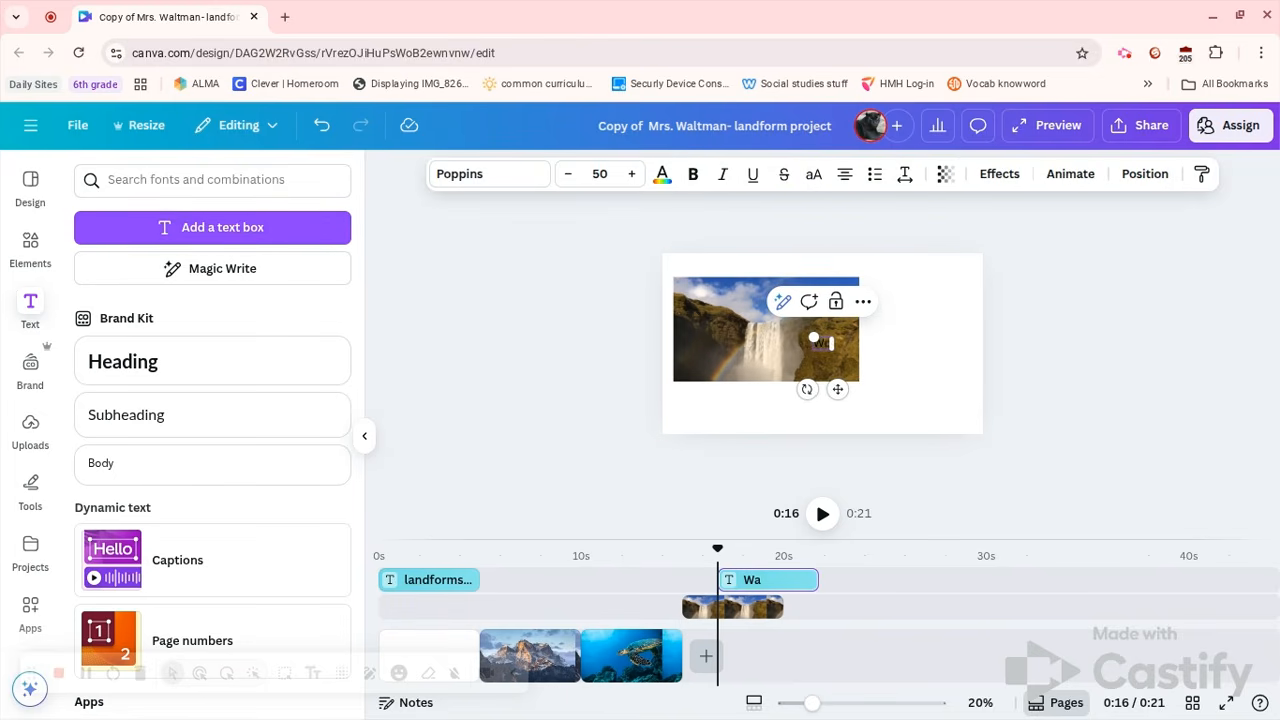
pyautogui.write('terfalls are the')
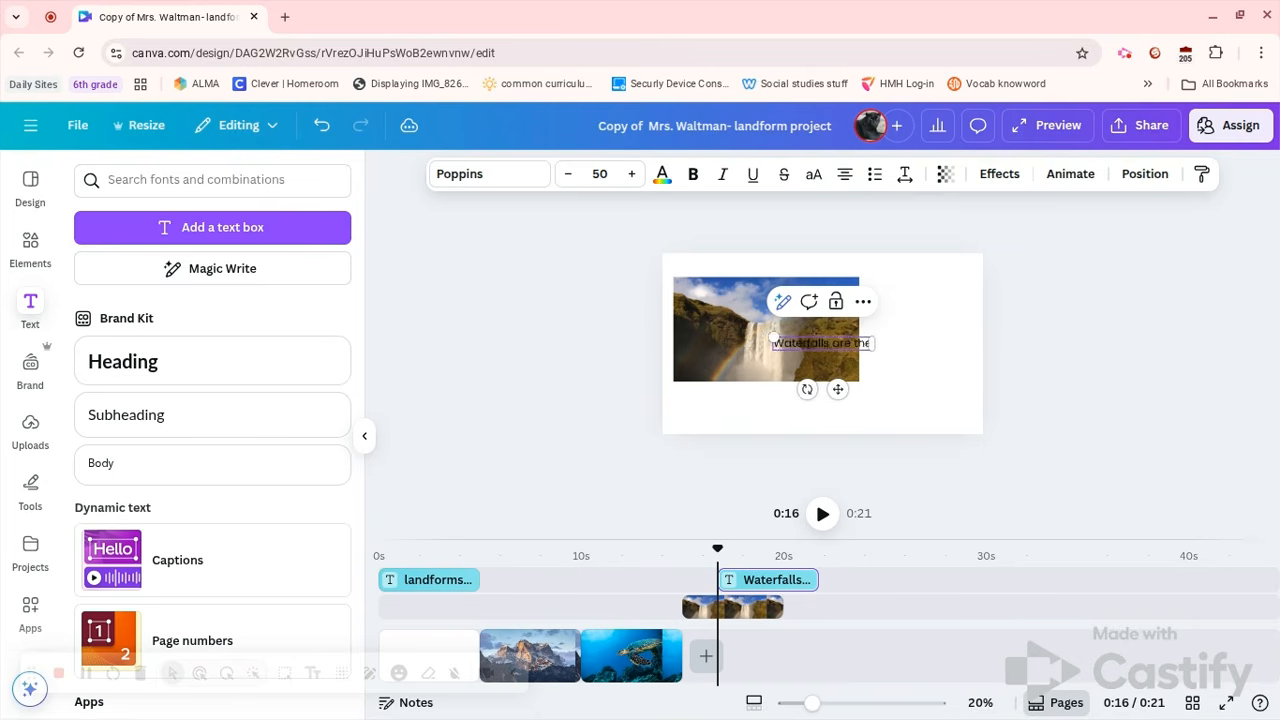
pyautogui.write(' way that riv')
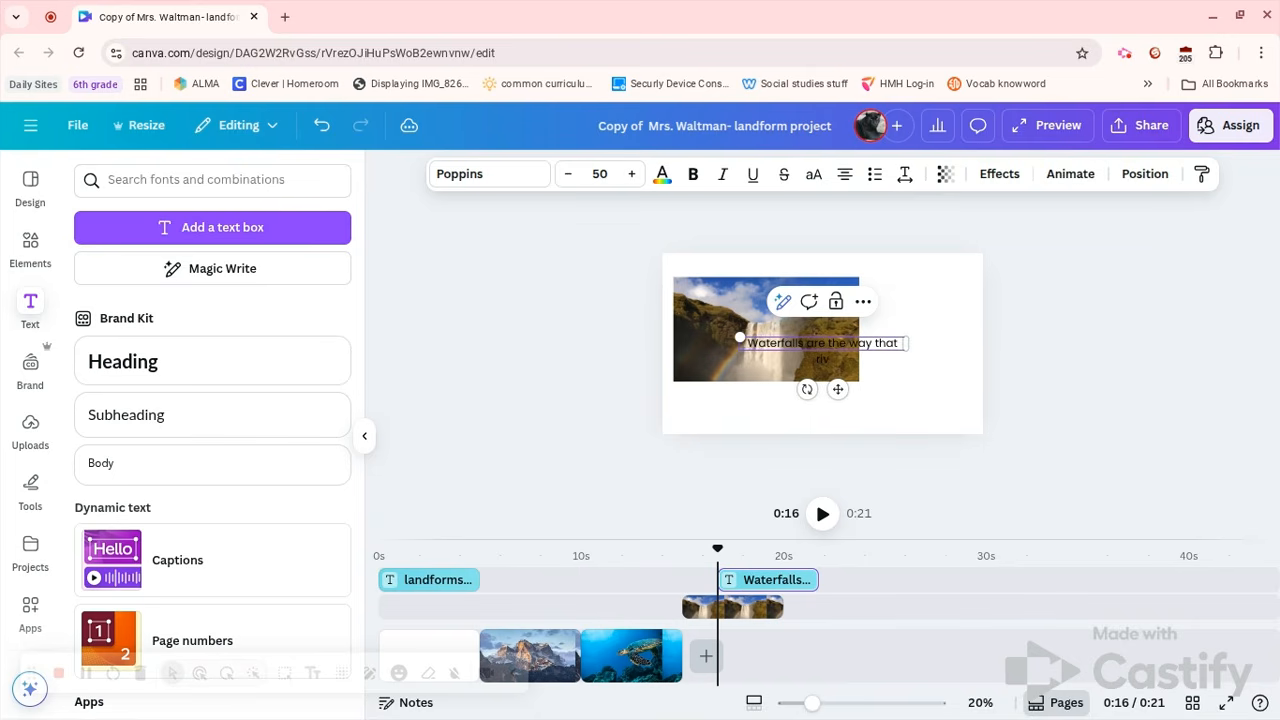
pyautogui.write('ers flow ove')
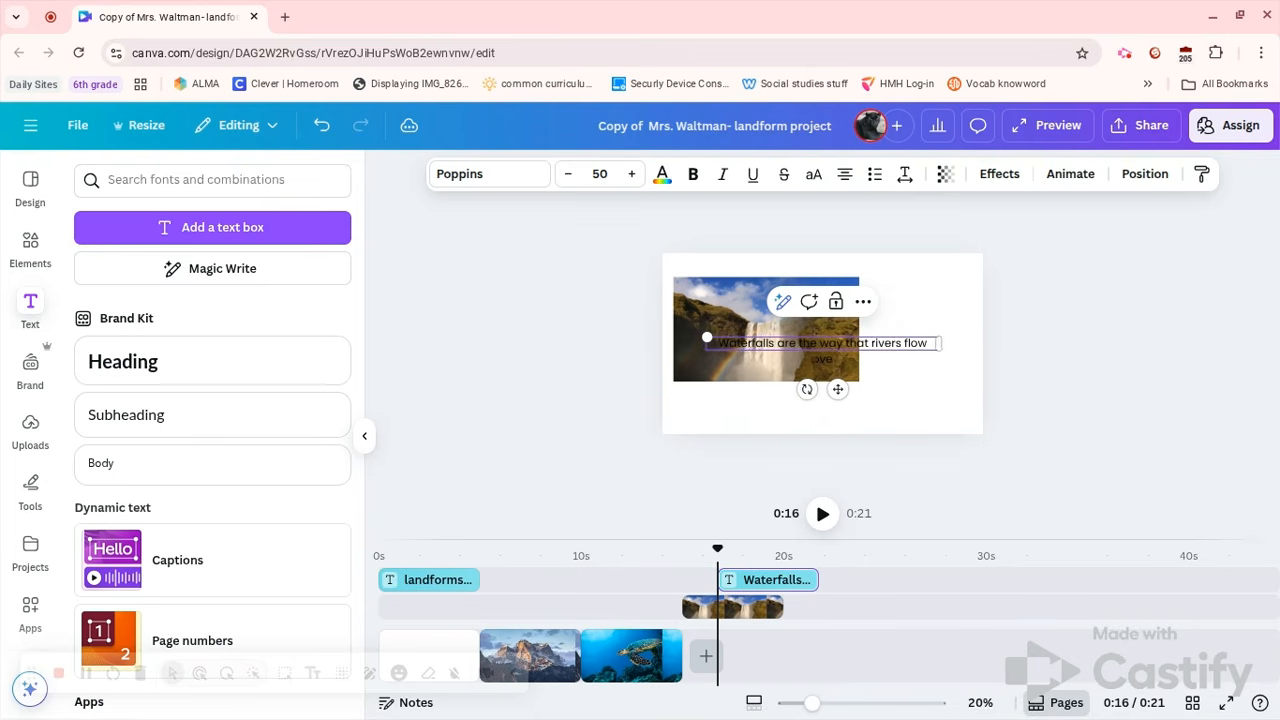
pyautogui.write('r cliffs and')
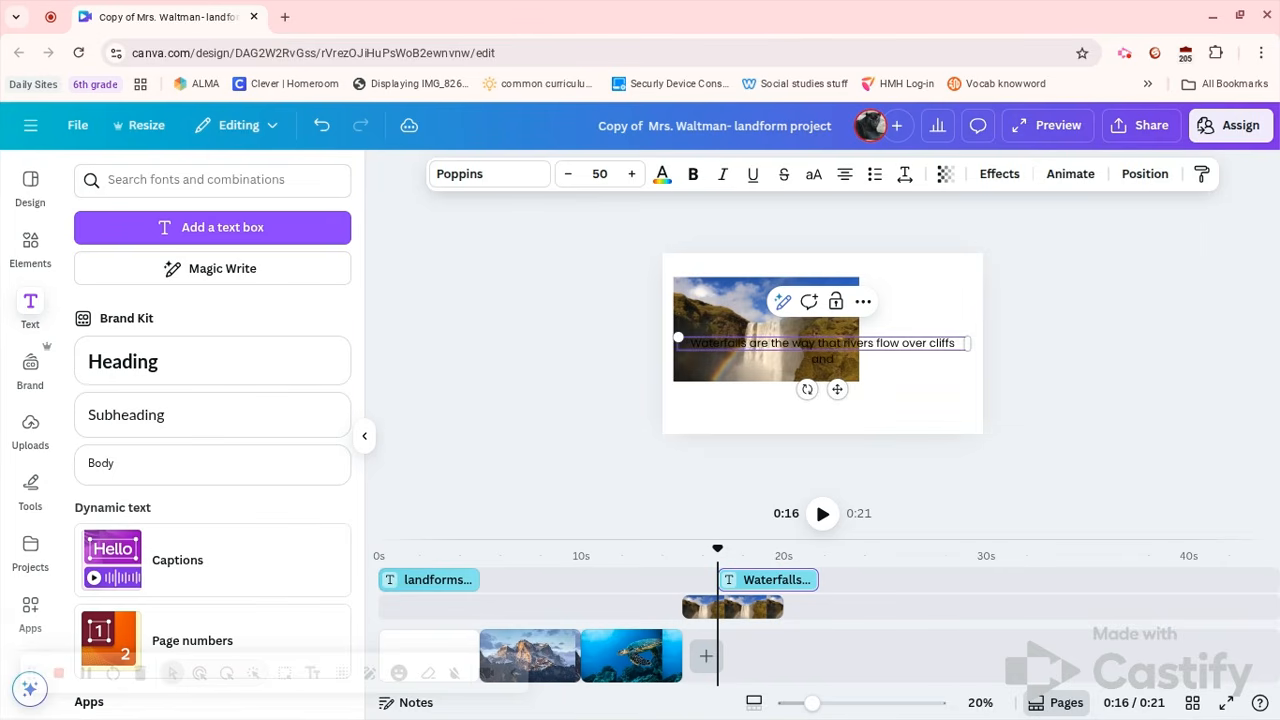
pyautogui.write(' rocks a beautiful')
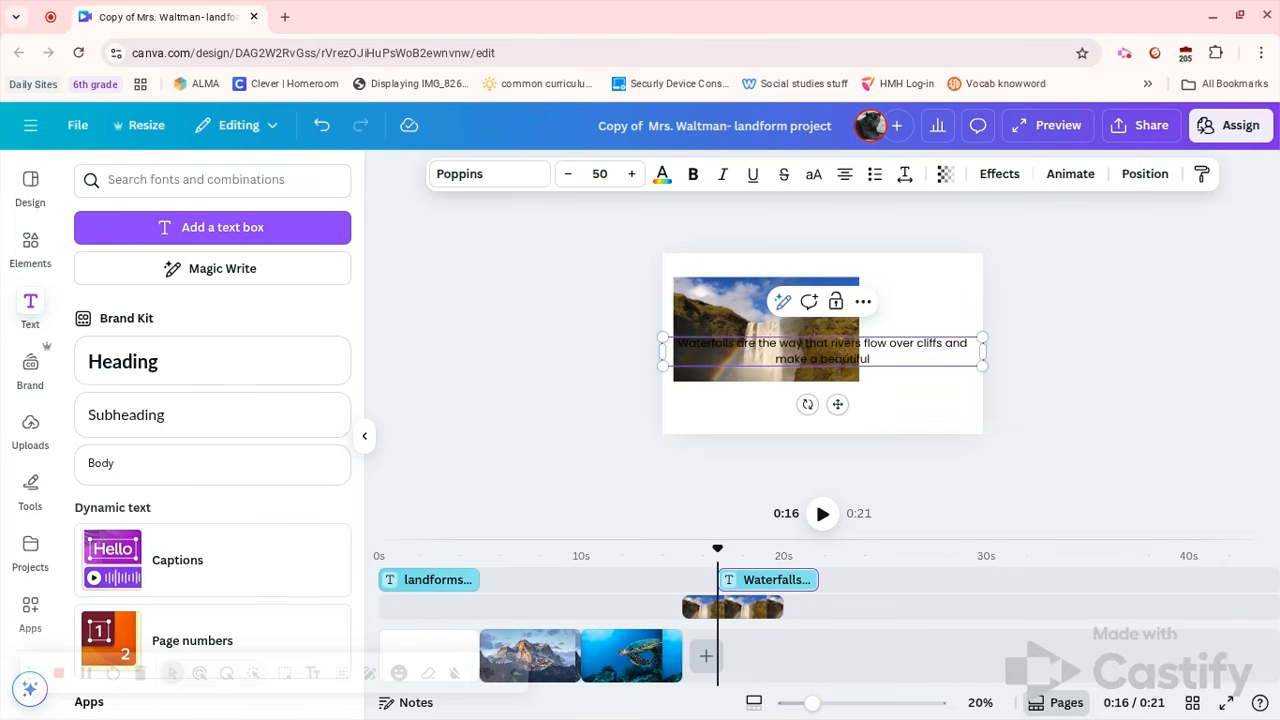
pyautogui.write(' landform')
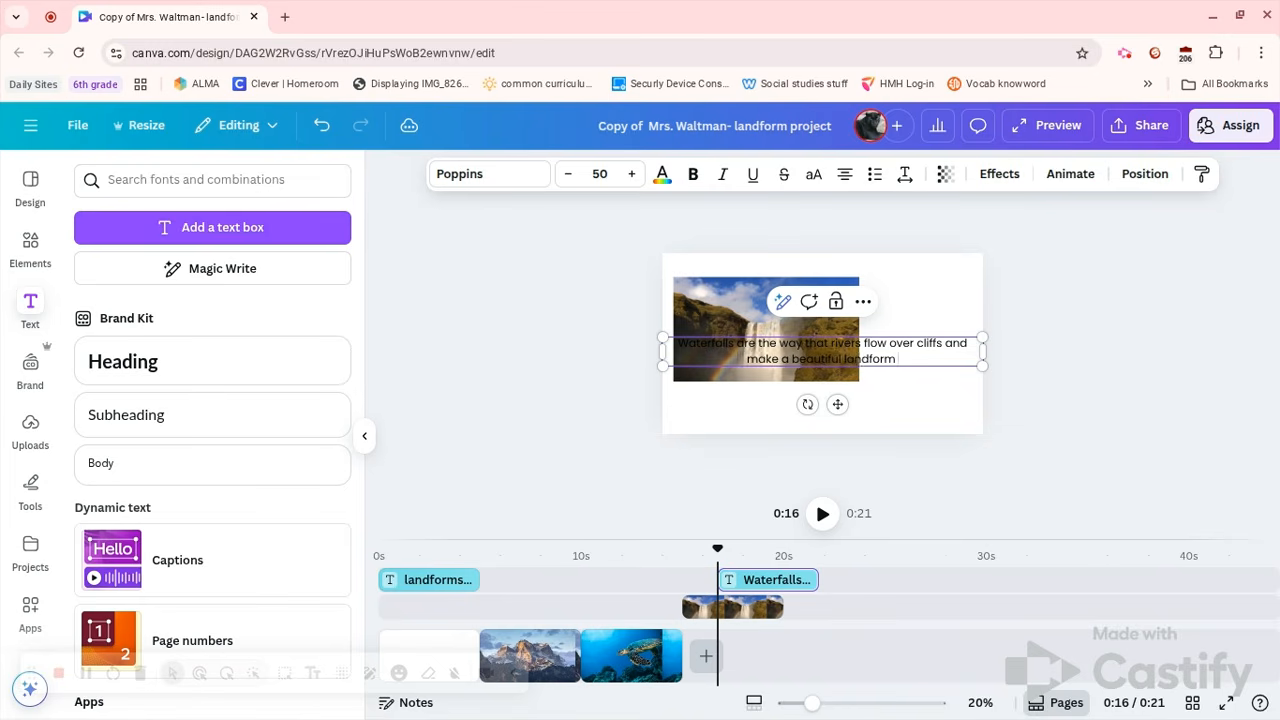
pyautogui.write(' for all to see.')
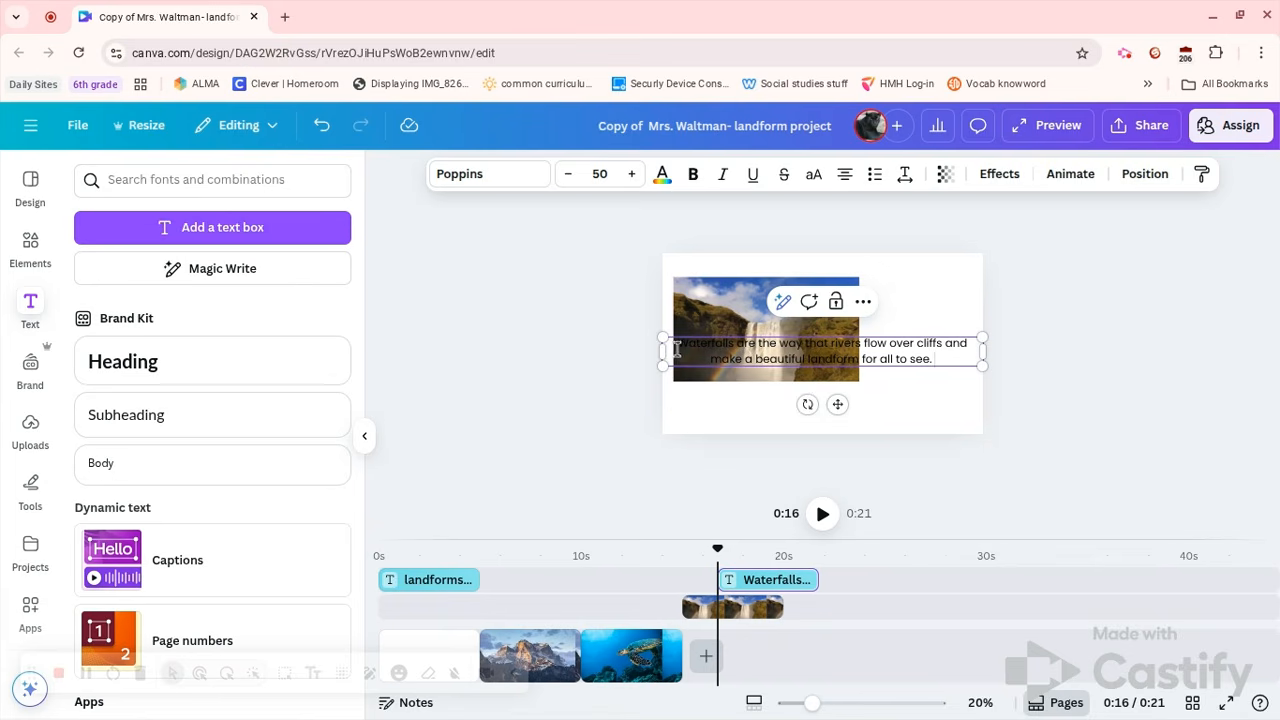
# Narrow the waterfall text box into a column and position it beside the waterfall video.
pyautogui.moveTo(661, 351); pyautogui.dragTo(905, 336)
pyautogui.click(857, 406)
pyautogui.click(926, 391)
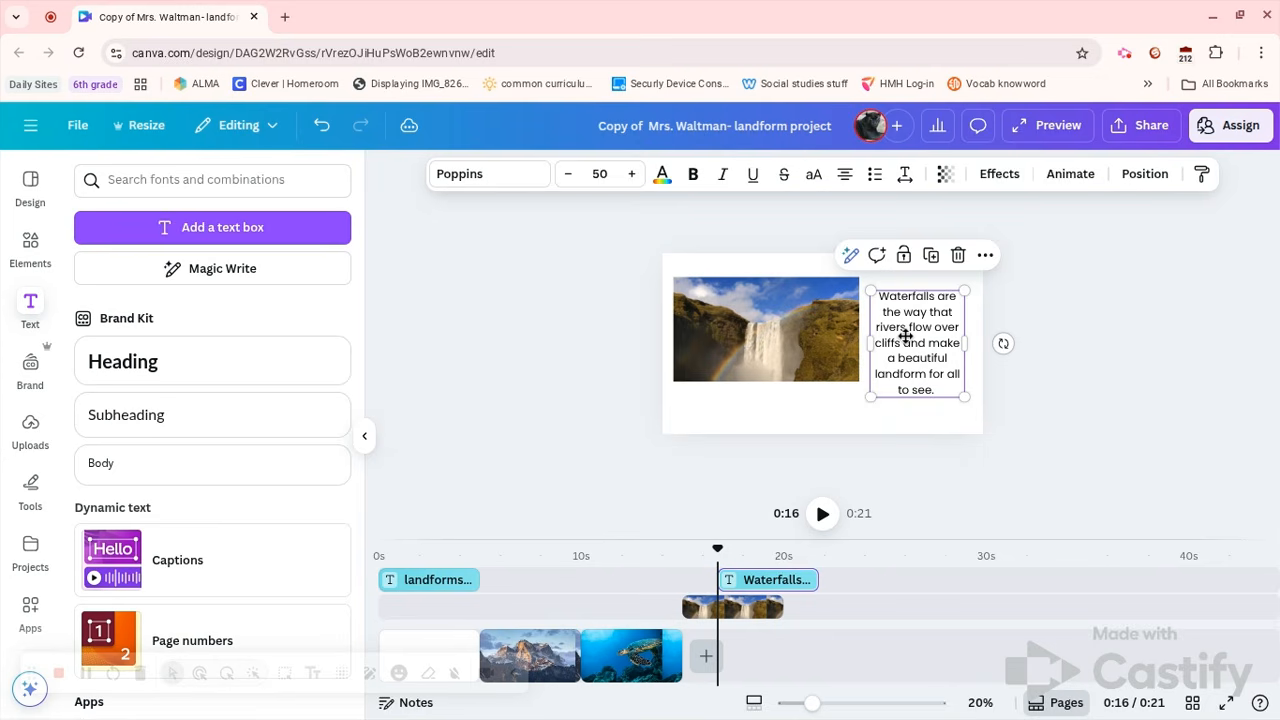
# Try the beige Adventure in Arizona color as the page background, and set it to light purple from the Pollen Craving palette.
pyautogui.click(916, 414)
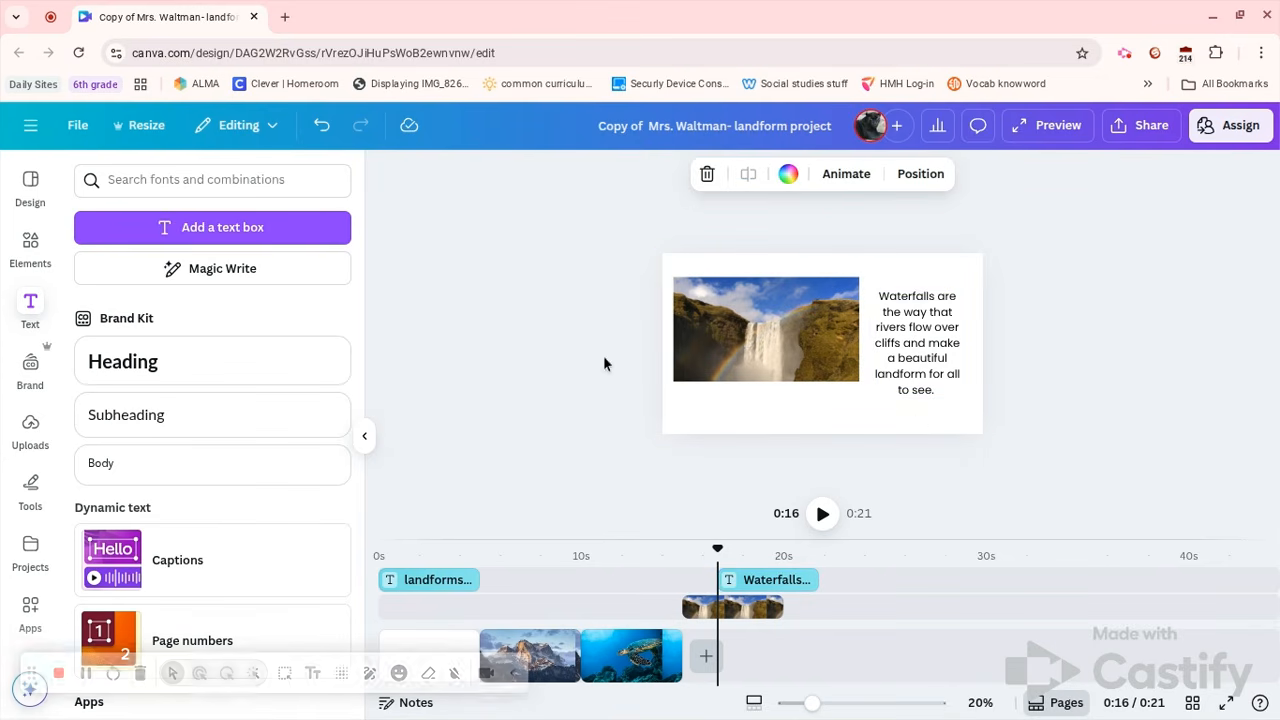
pyautogui.click(789, 175)
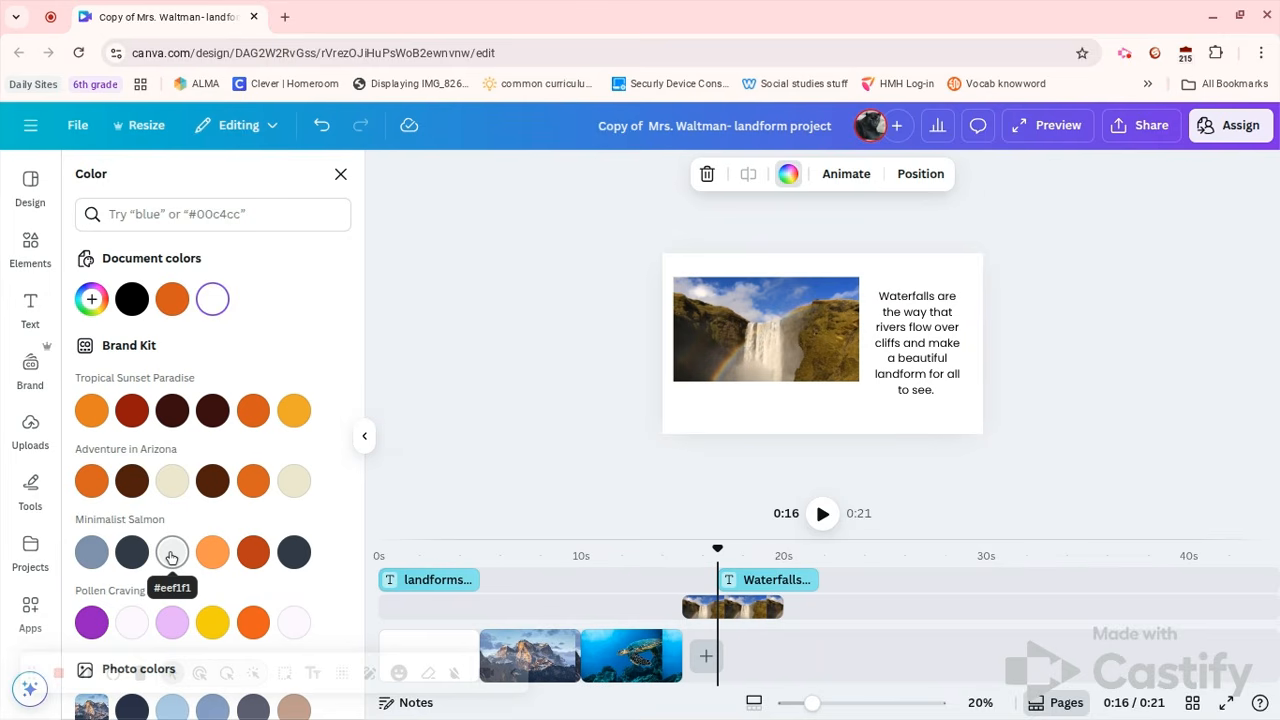
pyautogui.click(172, 483)
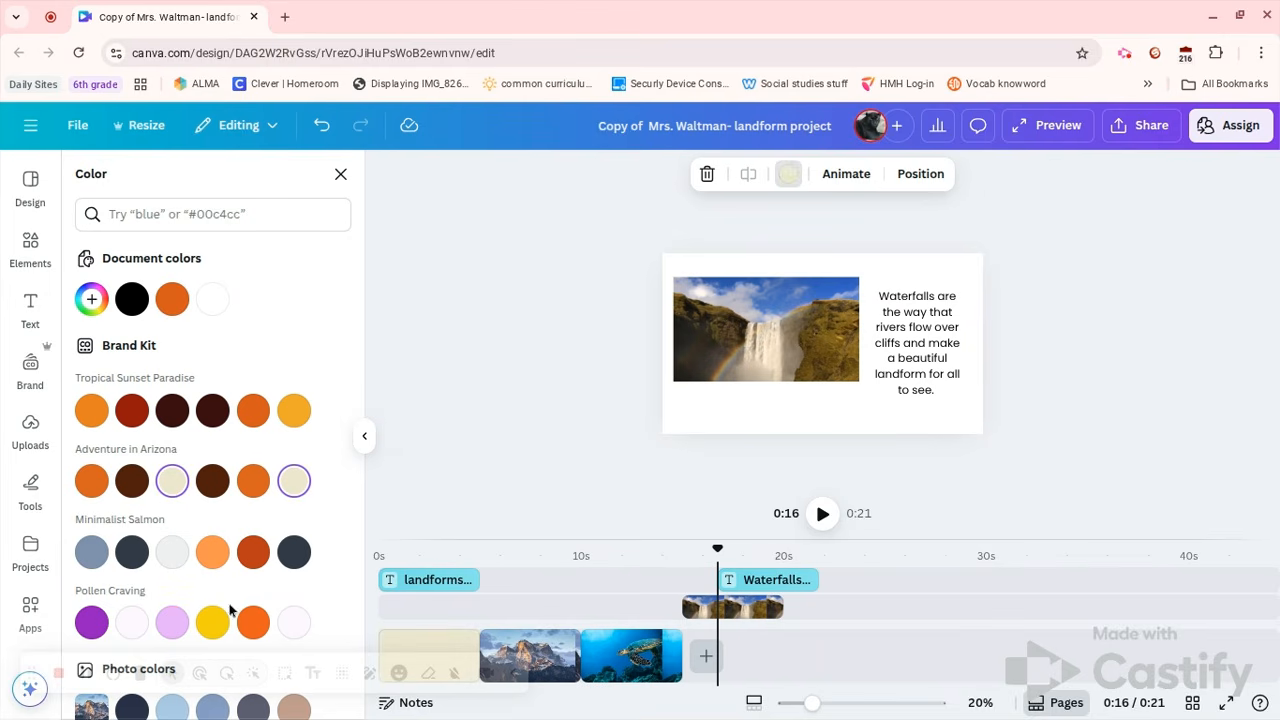
pyautogui.click(172, 624)
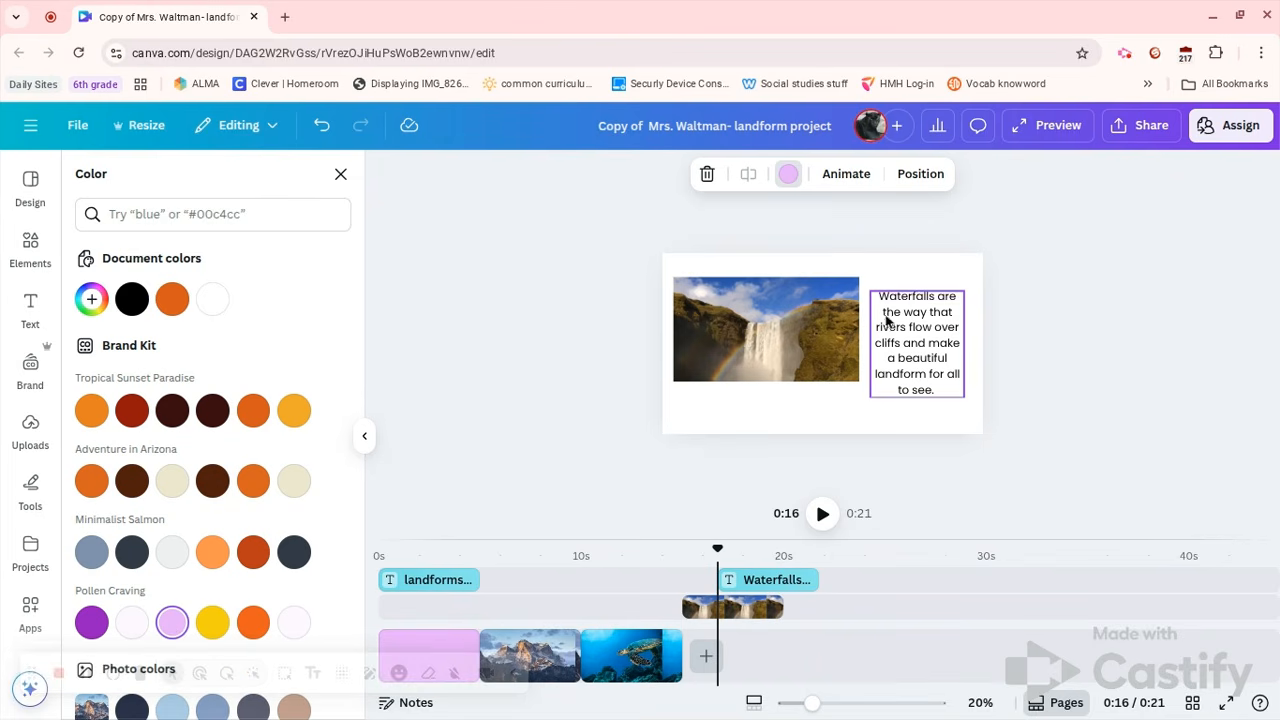
pyautogui.click(982, 318)
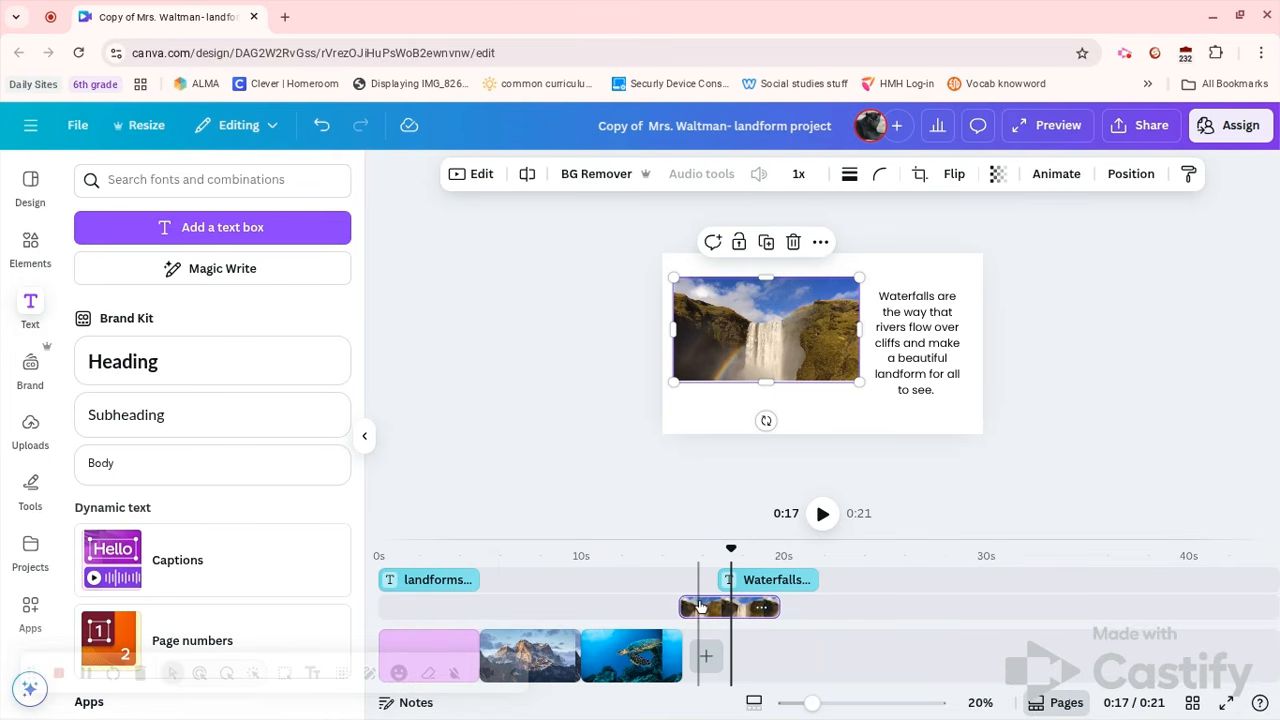
# Return the waterfall video to the page sequence after the sea turtle page, and align the waterfall text clip with it.
pyautogui.moveTo(700, 607); pyautogui.dragTo(737, 636)
pyautogui.click(418, 625)
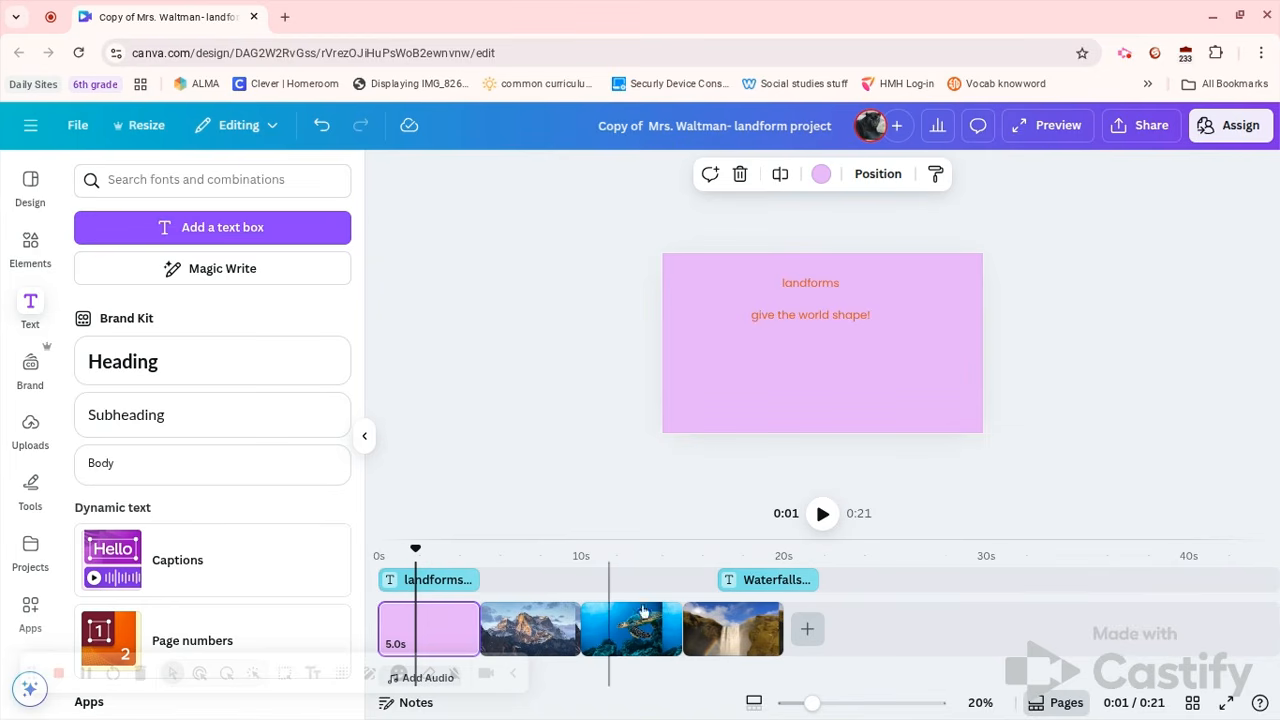
pyautogui.click(733, 628)
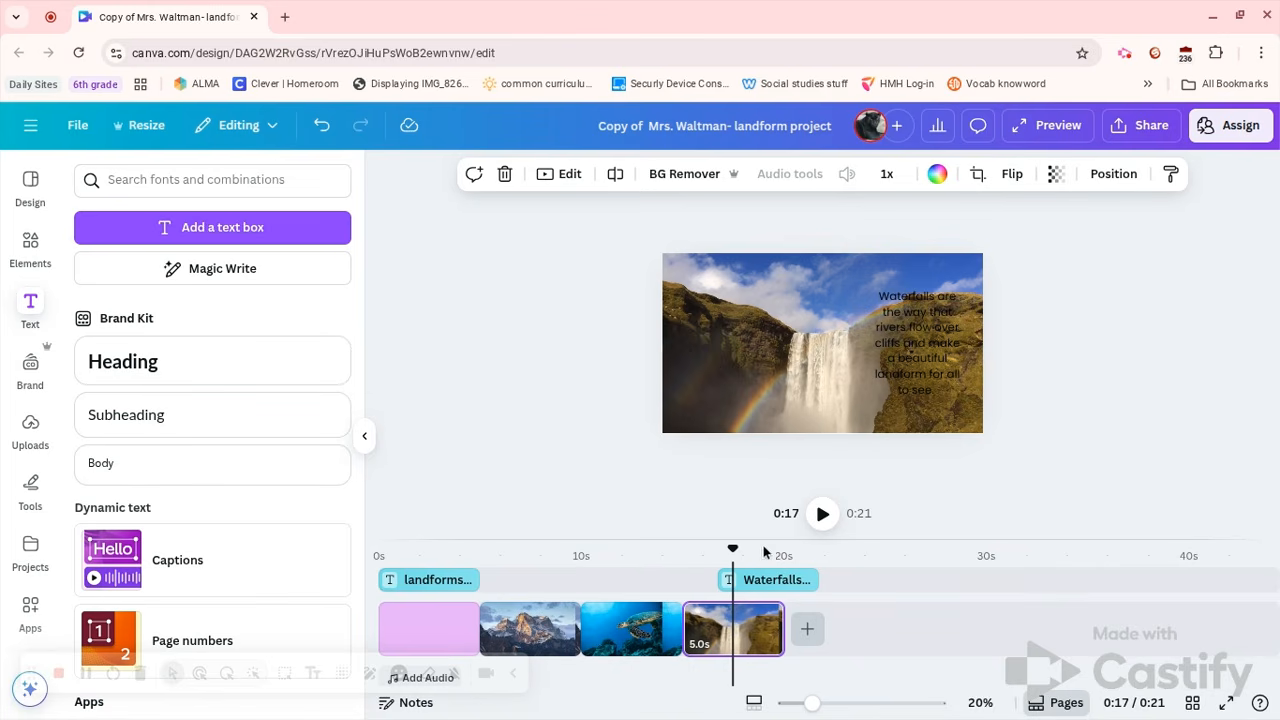
pyautogui.moveTo(786, 586); pyautogui.dragTo(748, 588)
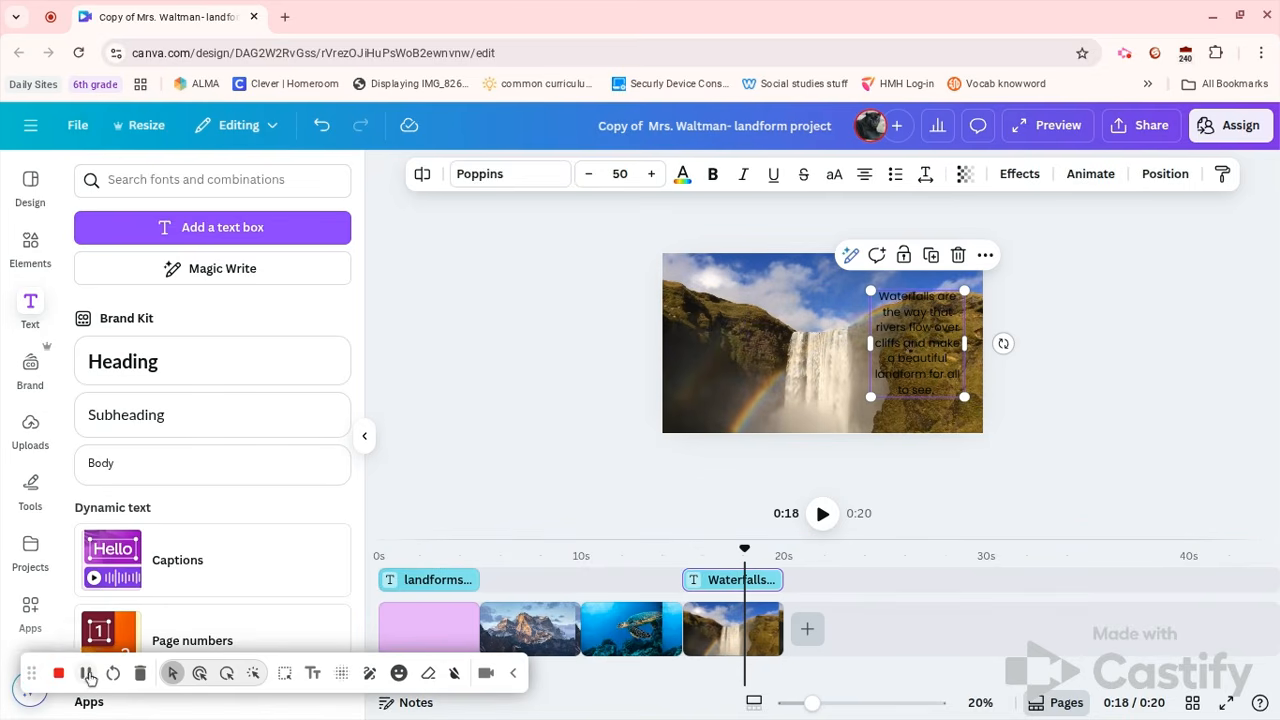
# Change the color of all the waterfall text to white.
pyautogui.doubleClick(884, 320)
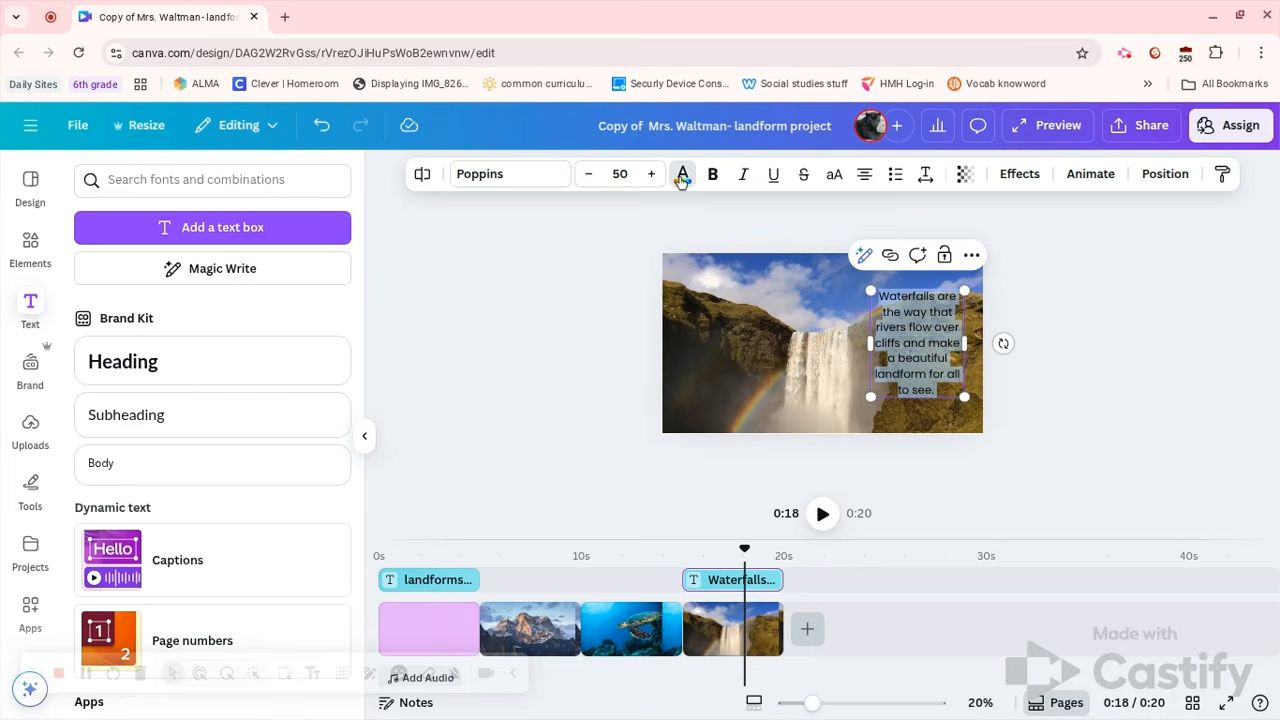
pyautogui.click(682, 176)
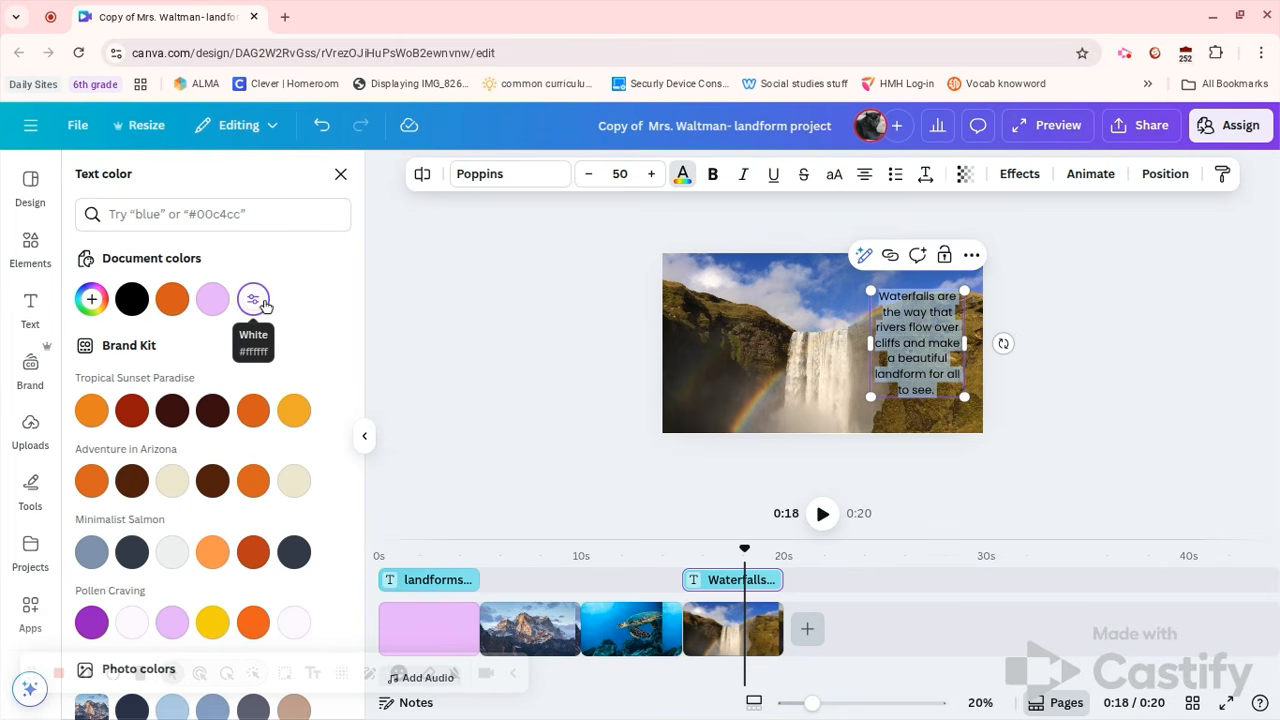
pyautogui.click(265, 303)
pyautogui.click(986, 498)
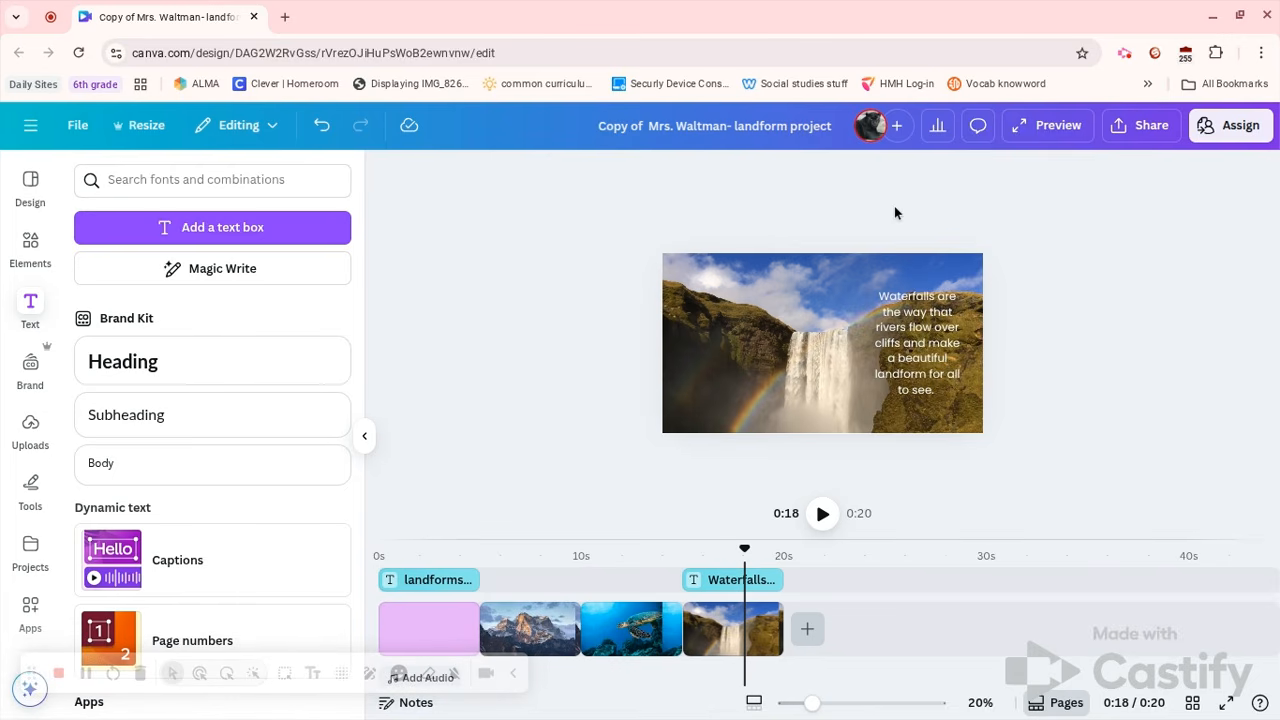
# Preview the finished landform video and close the preview.
pyautogui.click(1032, 130)
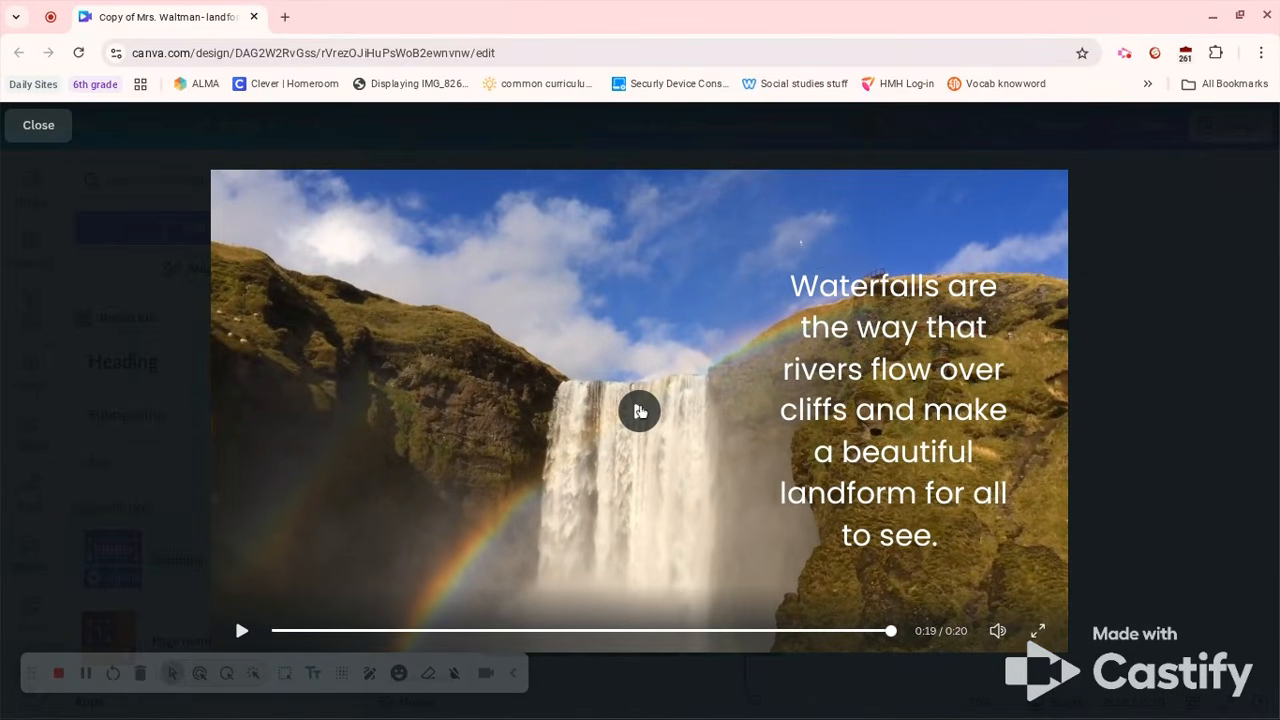
pyautogui.click(46, 128)
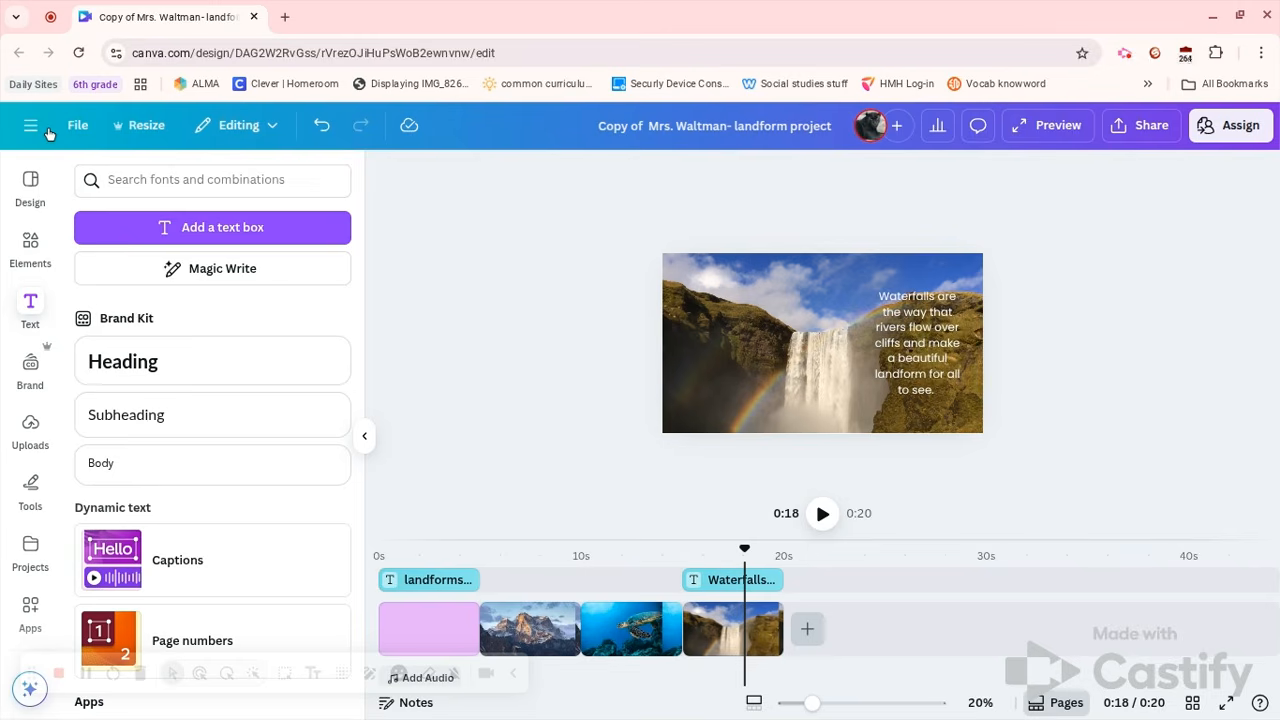